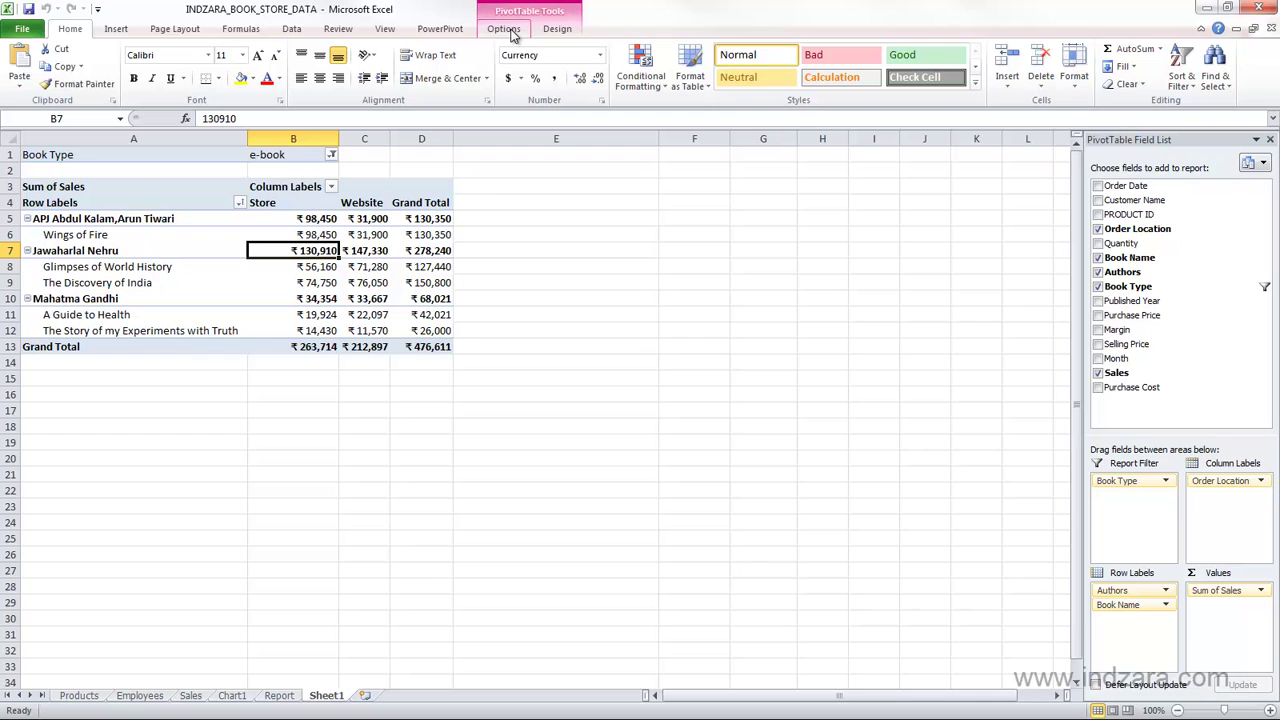
Review the pivot table's subtotal options and compare the Store sales of the Jawaharlal Nehru books with their subtotal and the grand total.
click(556, 29)
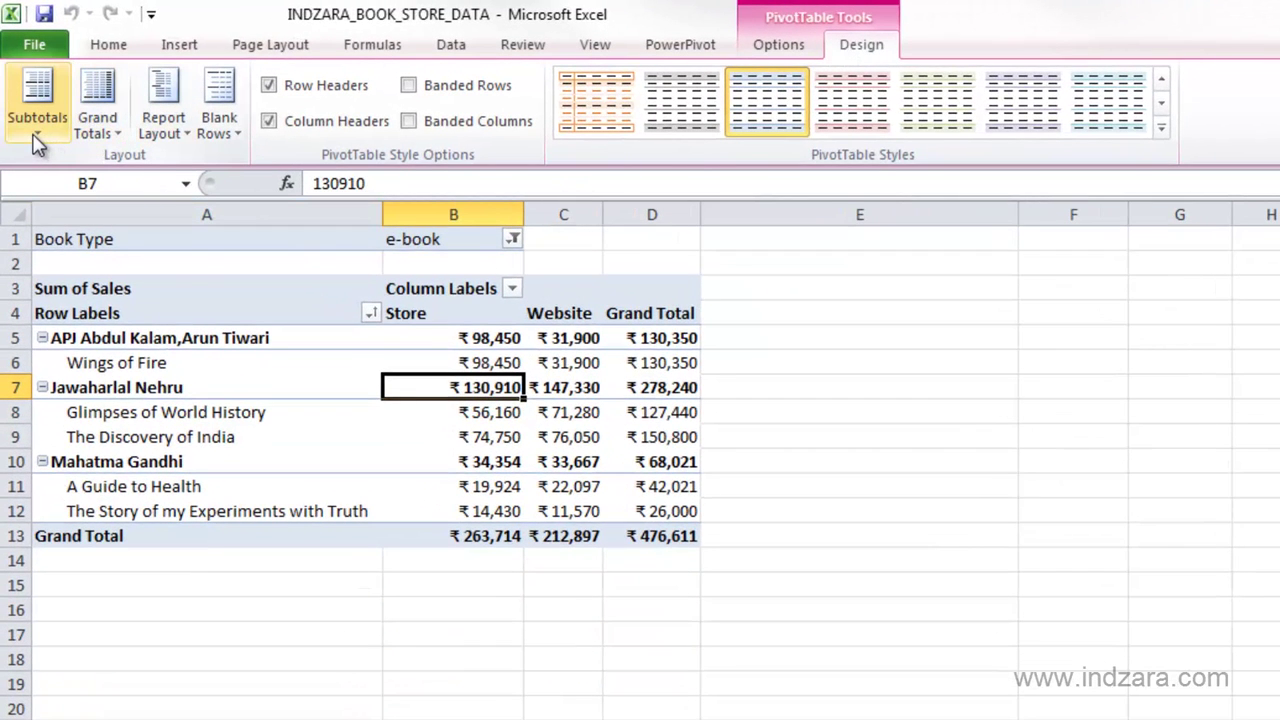
click(36, 138)
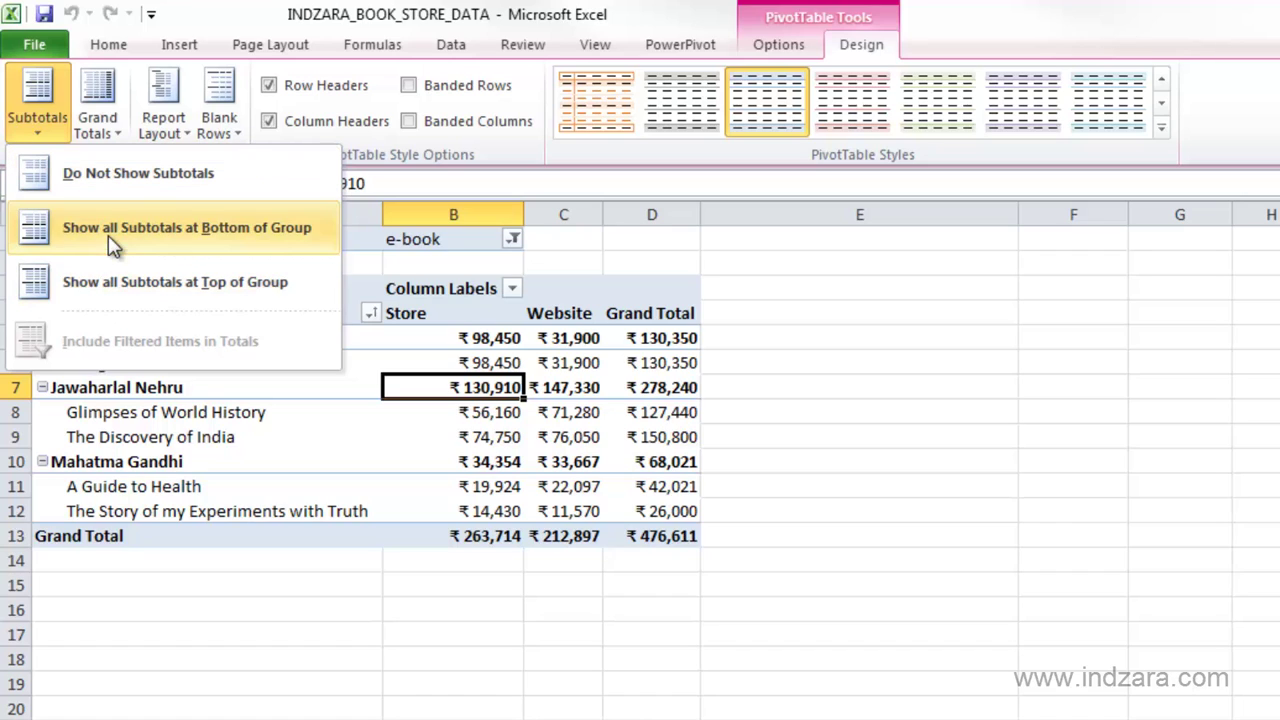
click(900, 372)
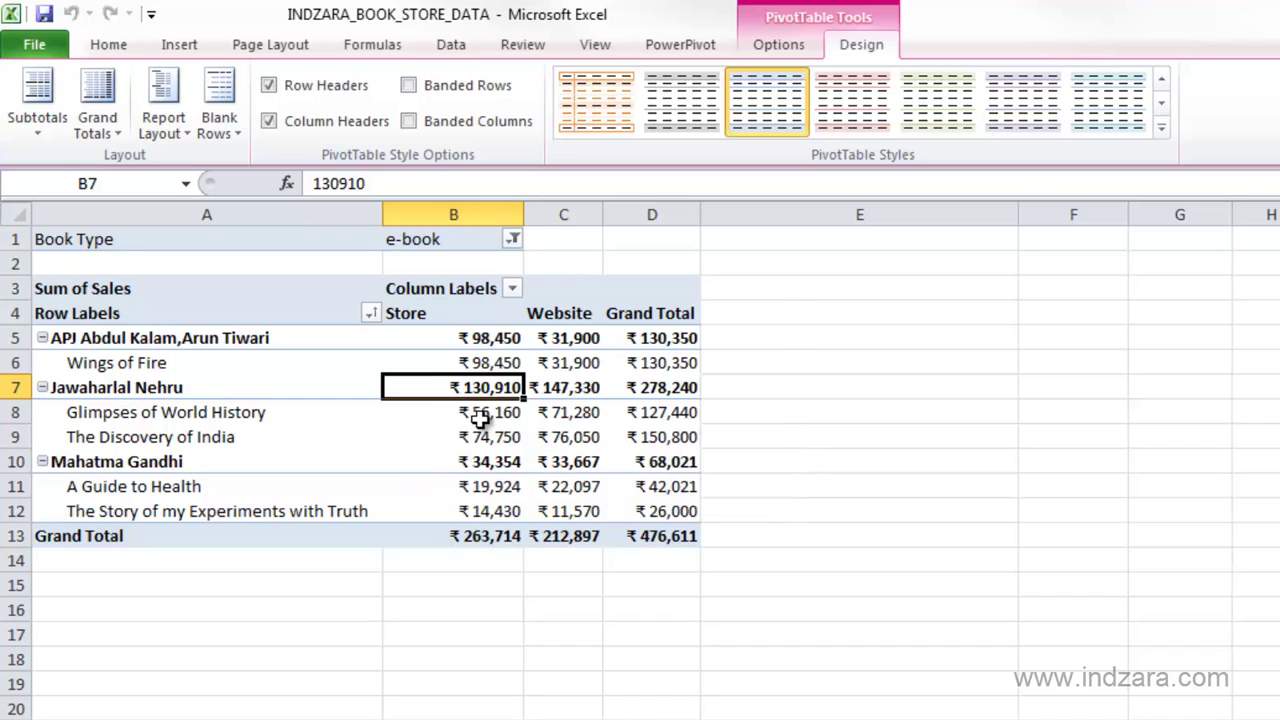
drag(493, 432, 500, 414)
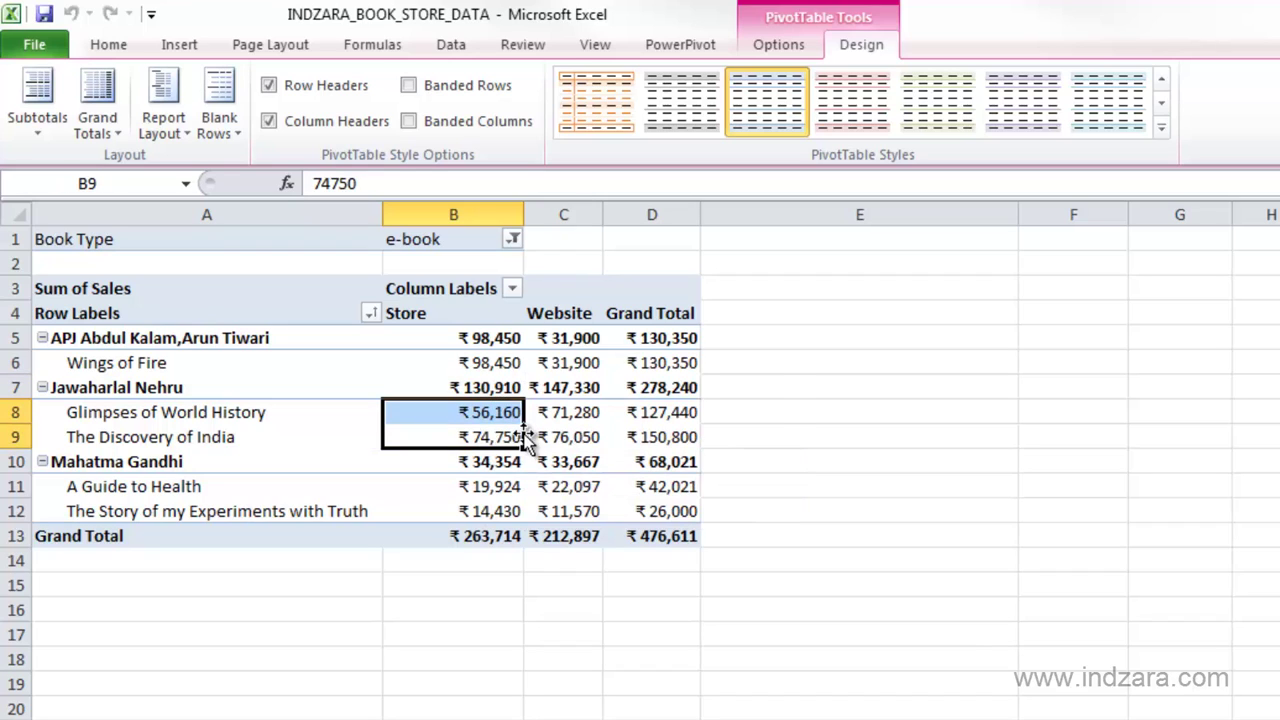
click(492, 388)
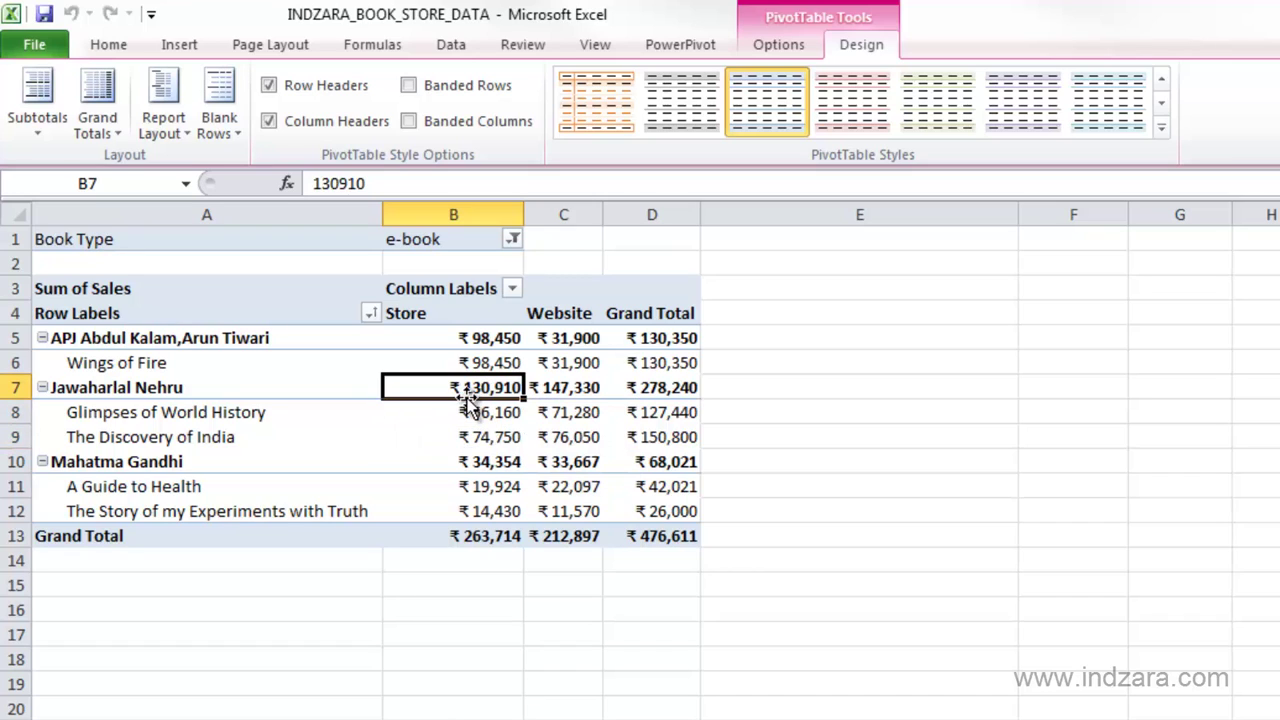
click(481, 539)
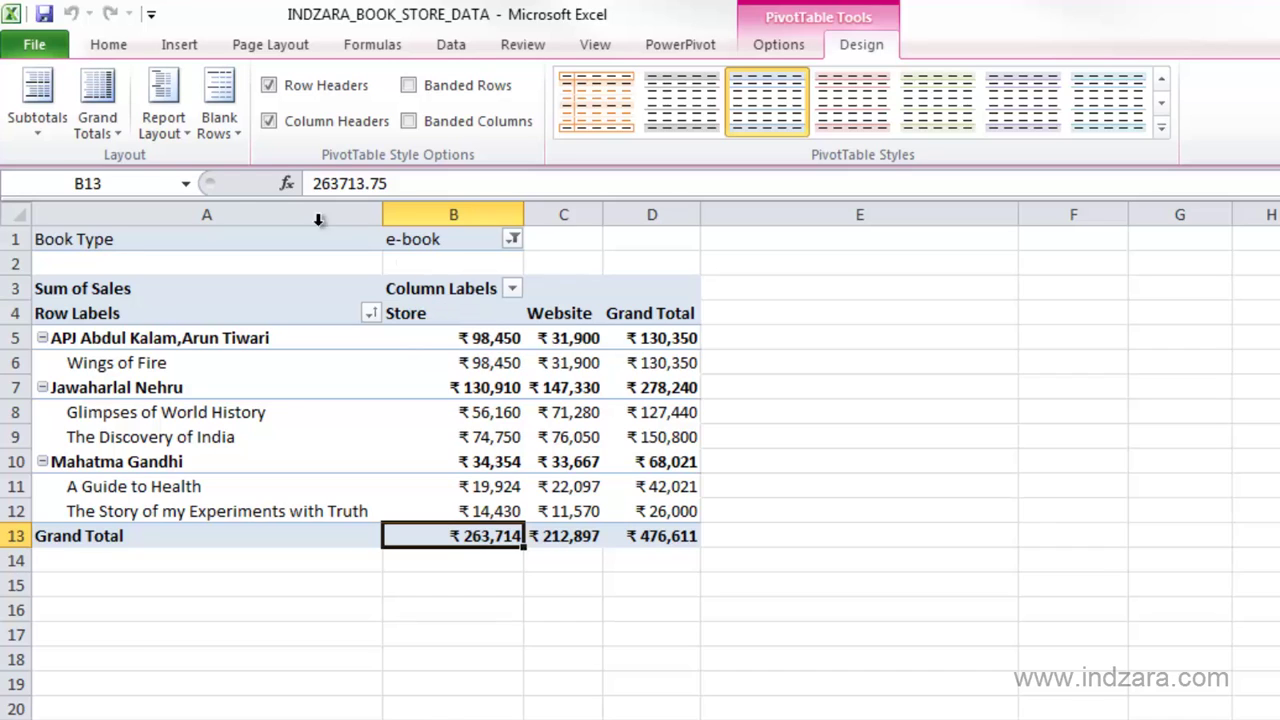
Turn off the pivot table's subtotals, and switch them to show at the bottom of each group.
click(40, 135)
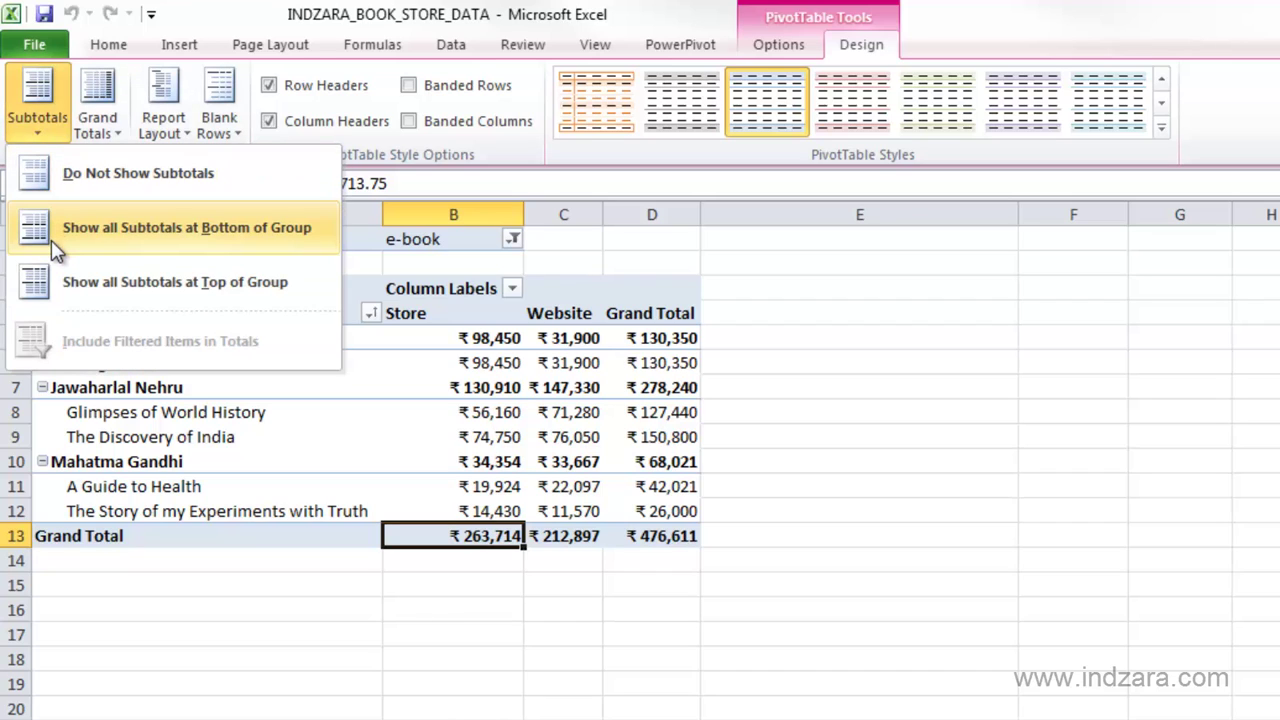
click(75, 178)
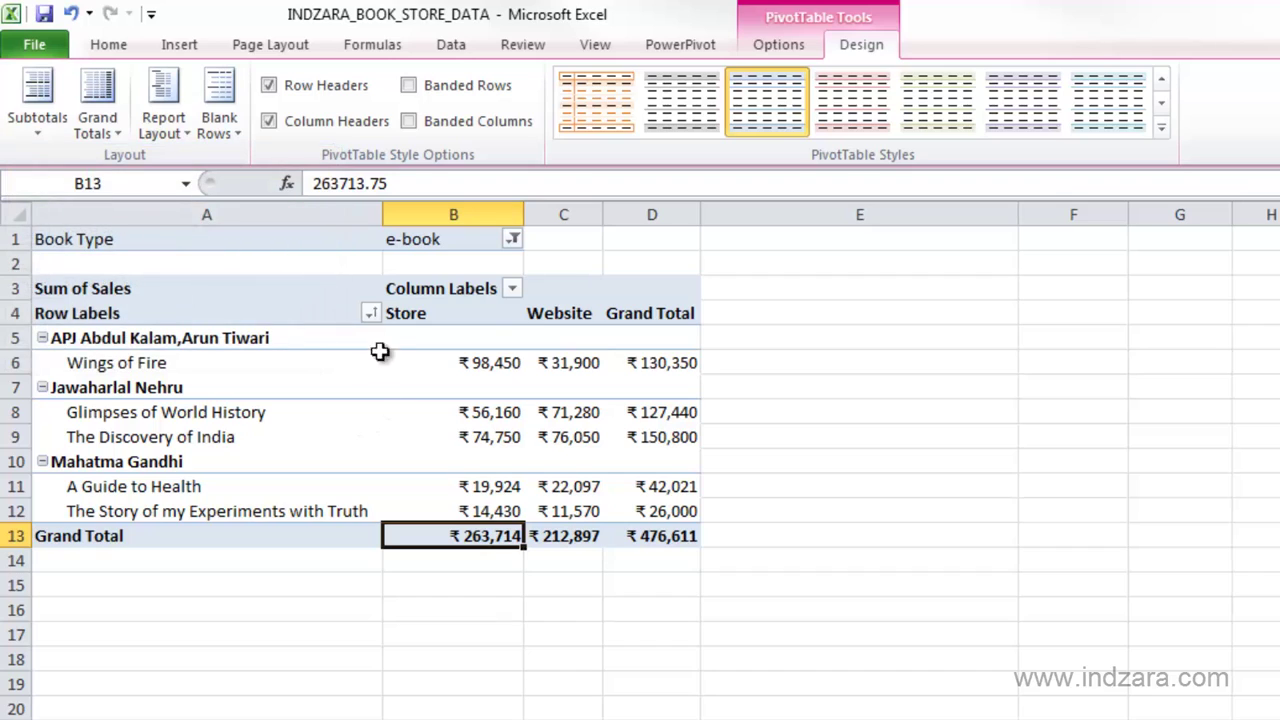
click(38, 128)
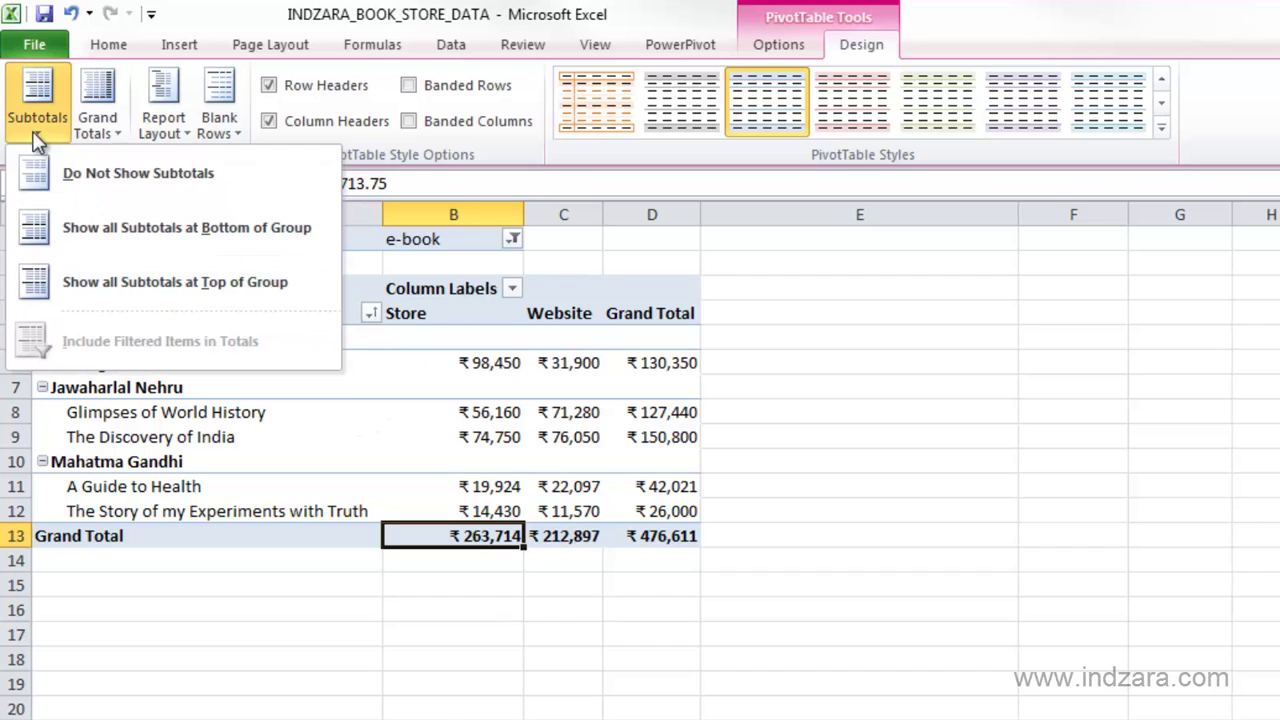
click(207, 246)
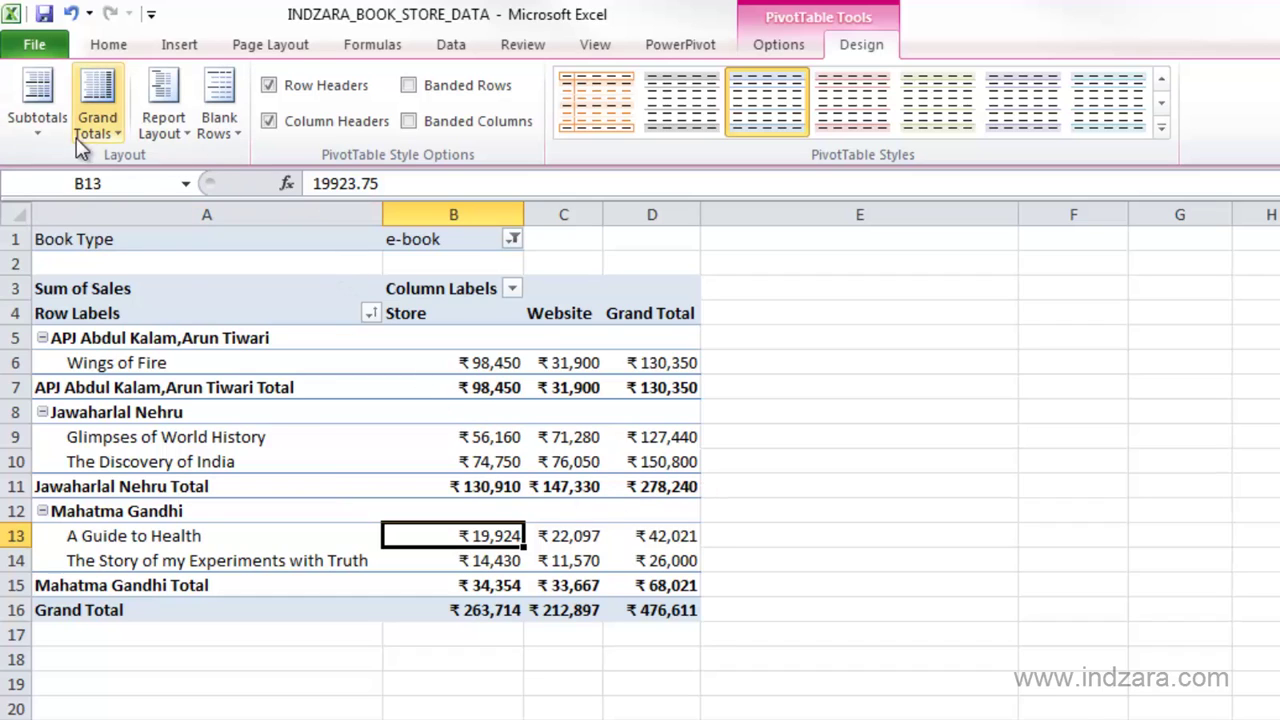
Show all of the pivot table's subtotals at the top of each group.
click(37, 112)
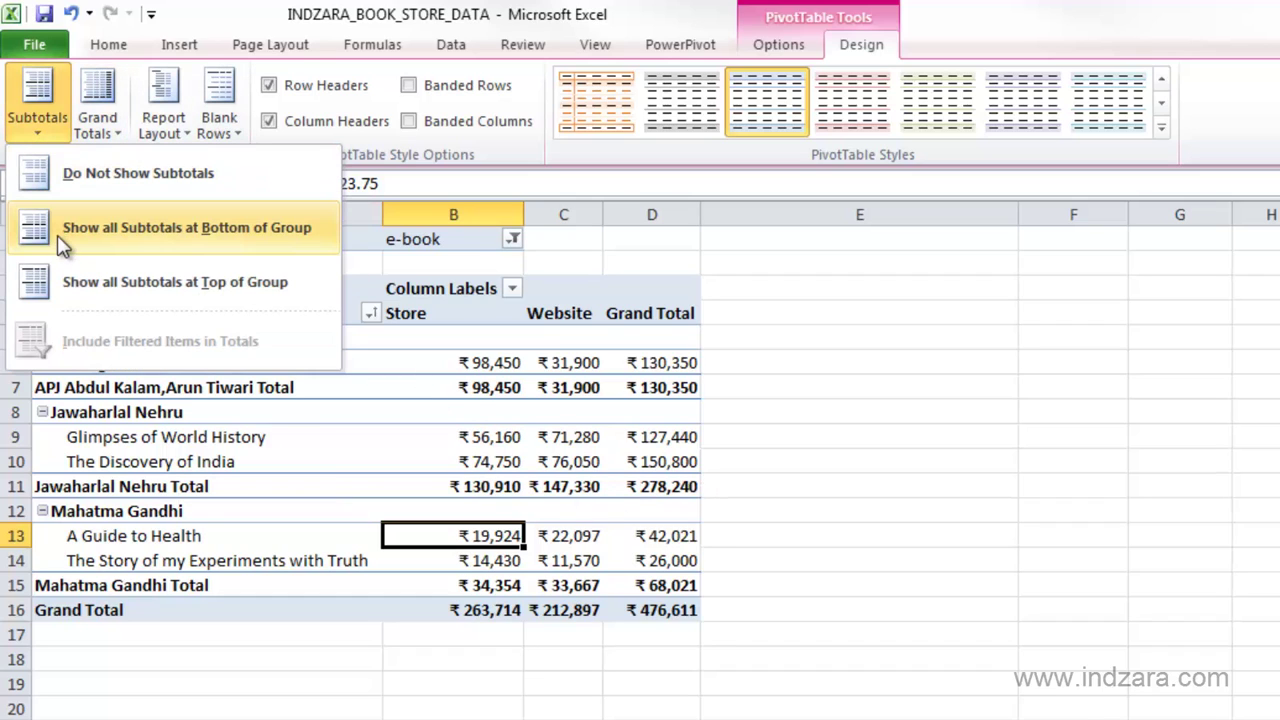
click(75, 288)
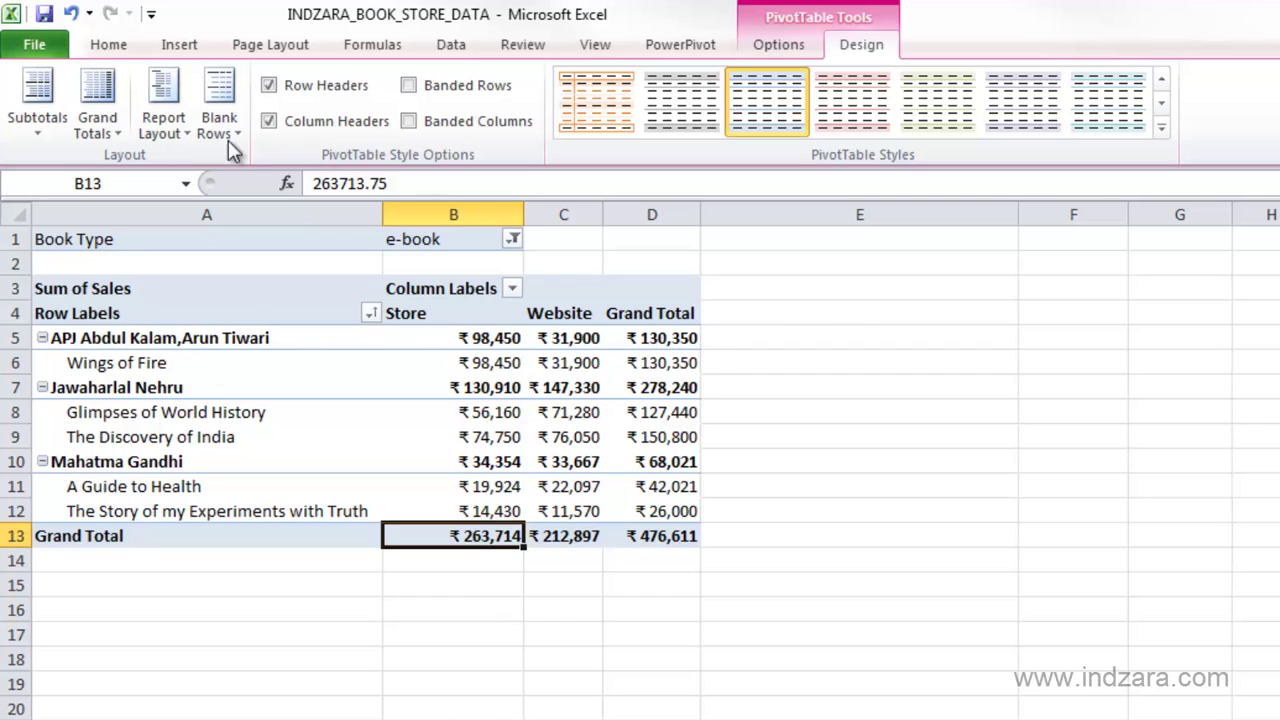
click(36, 130)
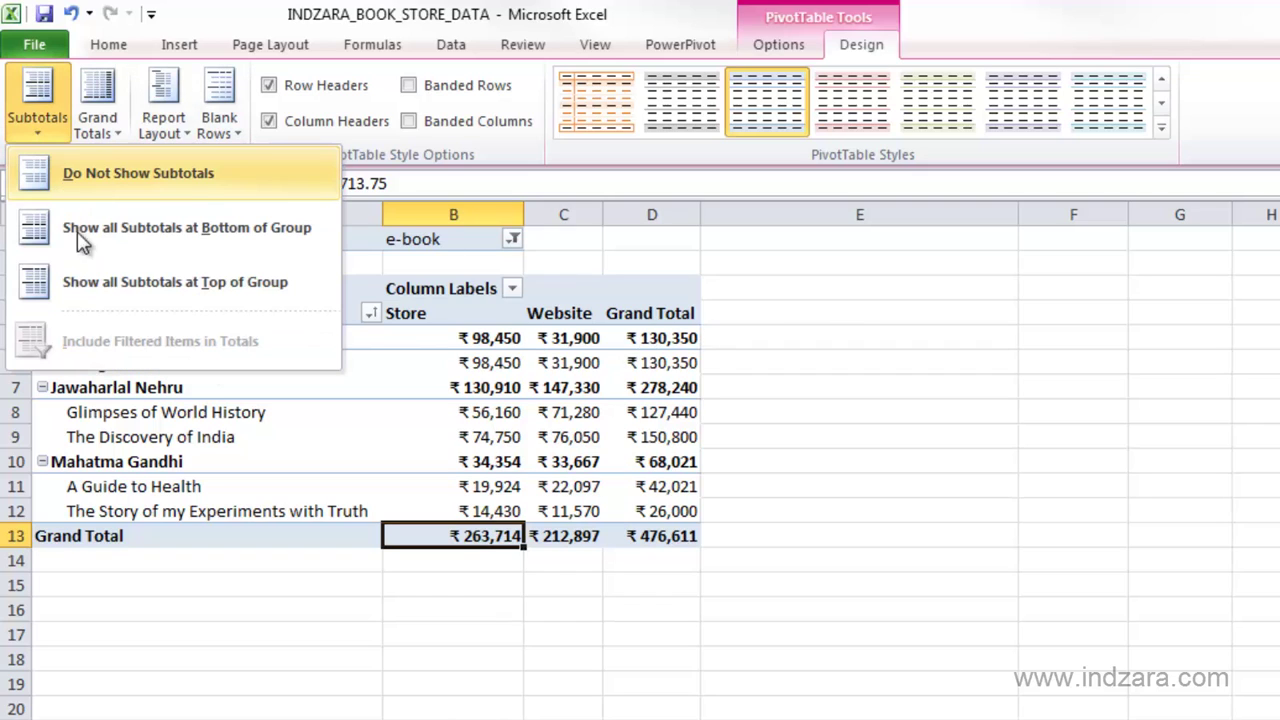
click(1005, 23)
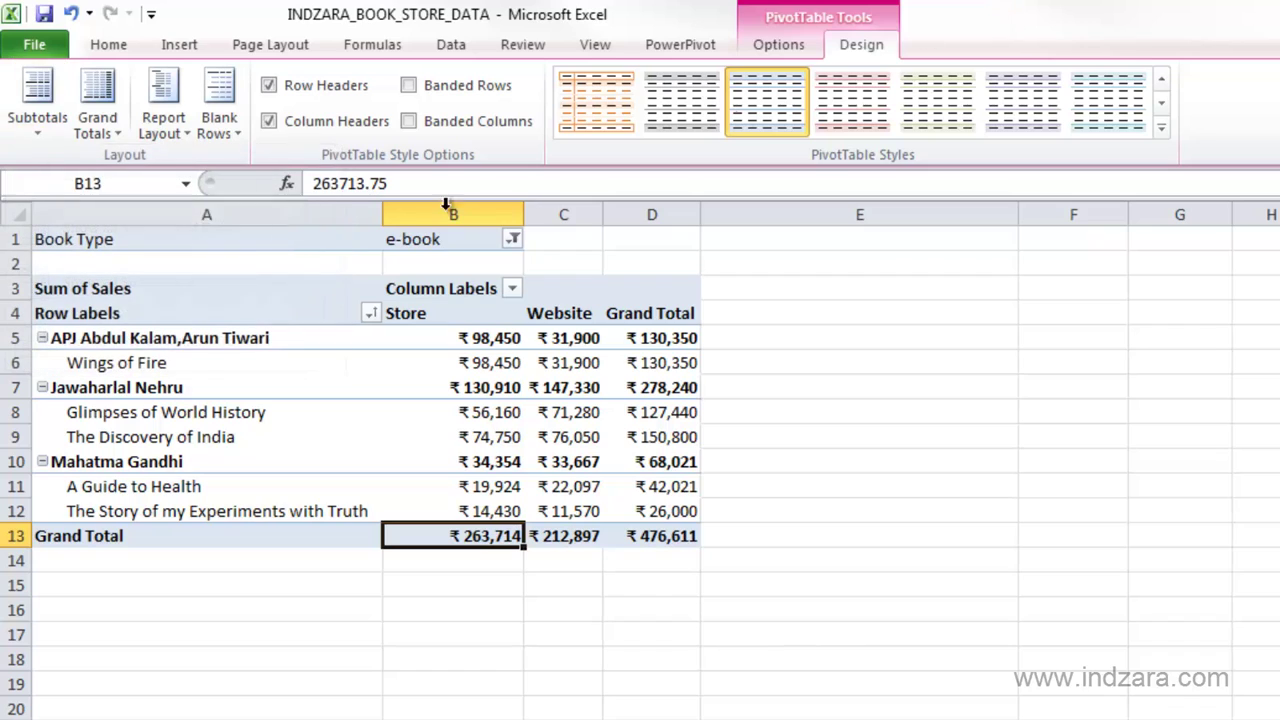
Show the pivot table's grand totals for rows only, and turn them back on for both rows and columns.
key(Right)
key(Up)
key(Up)
key(Up)
key(Up)
key(Up)
key(Up)
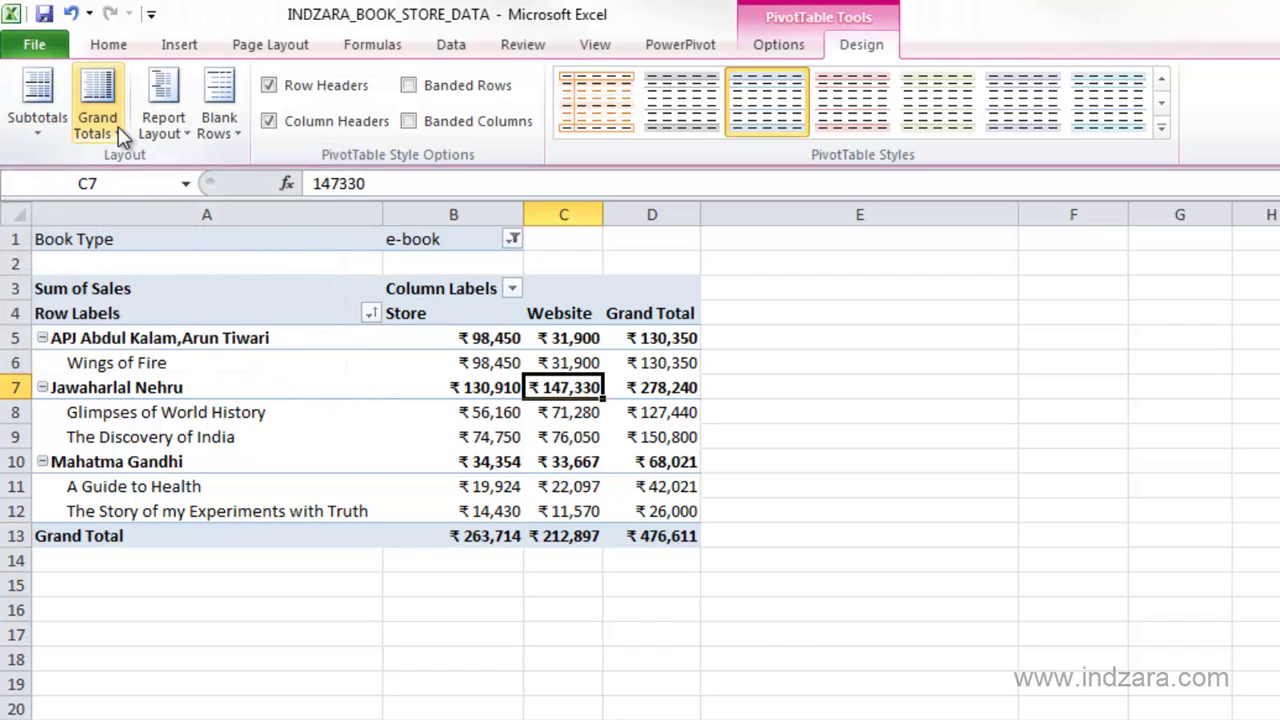
click(120, 137)
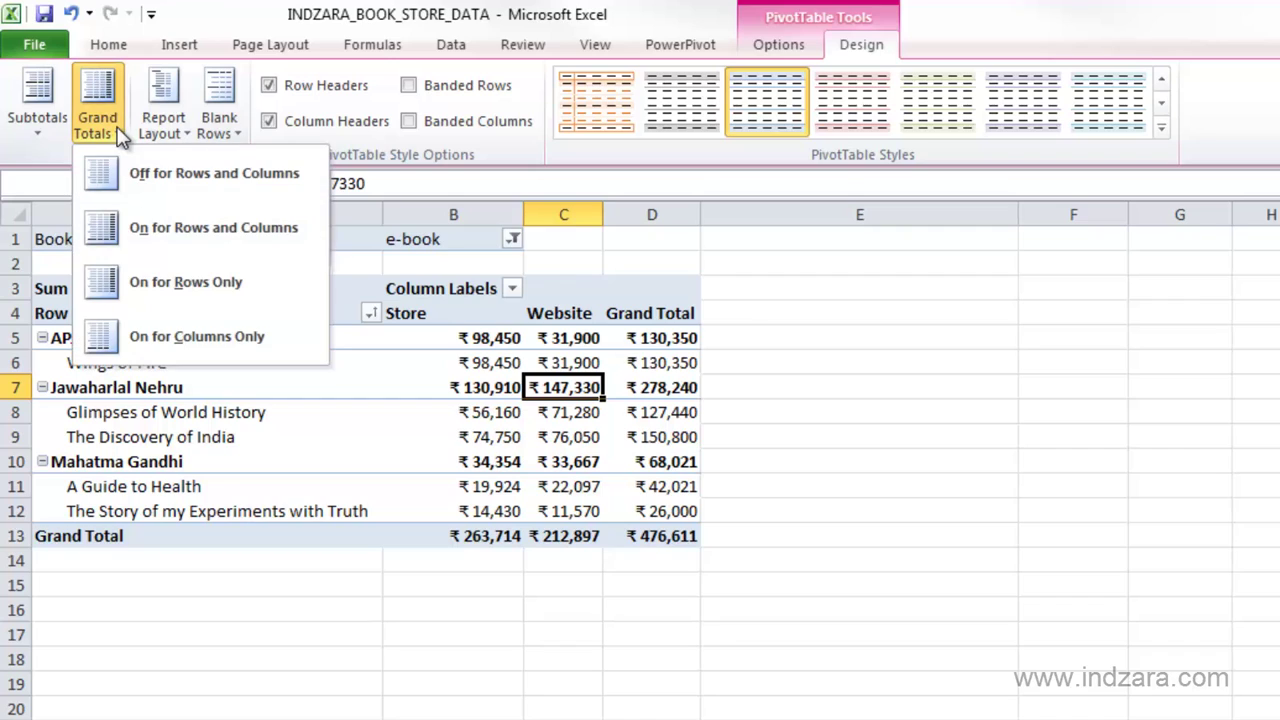
click(127, 285)
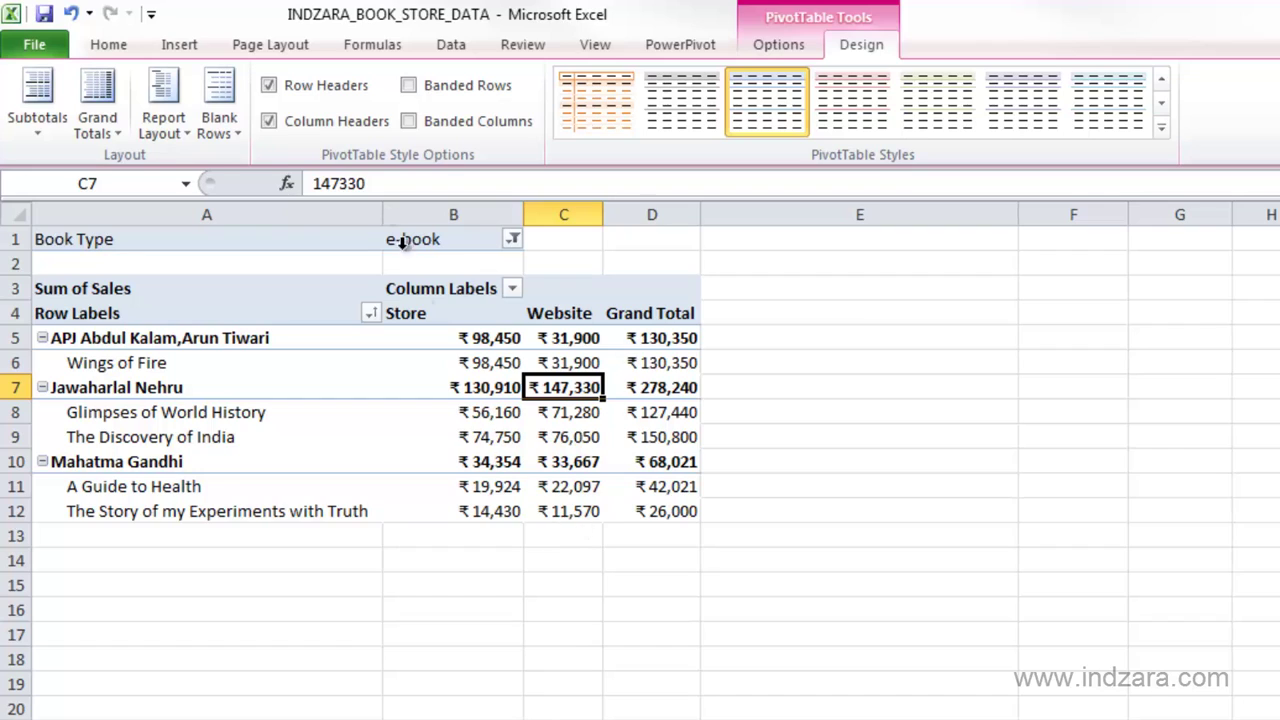
click(98, 115)
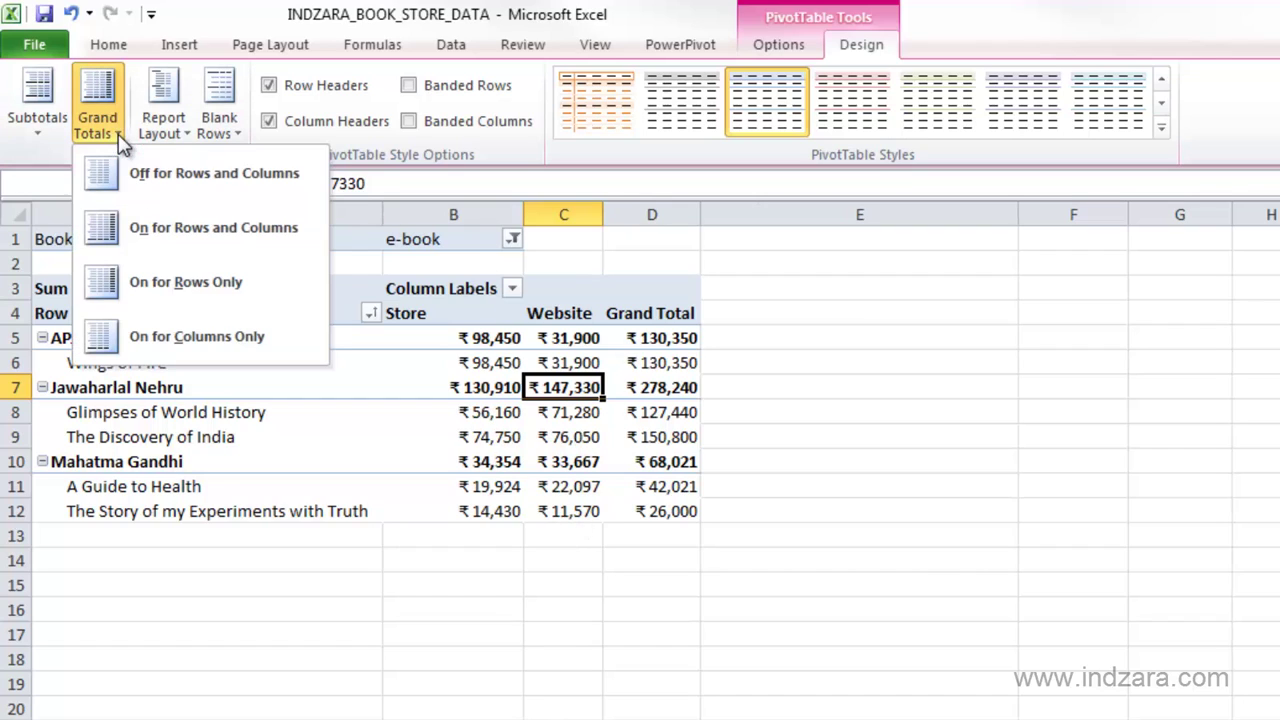
click(135, 229)
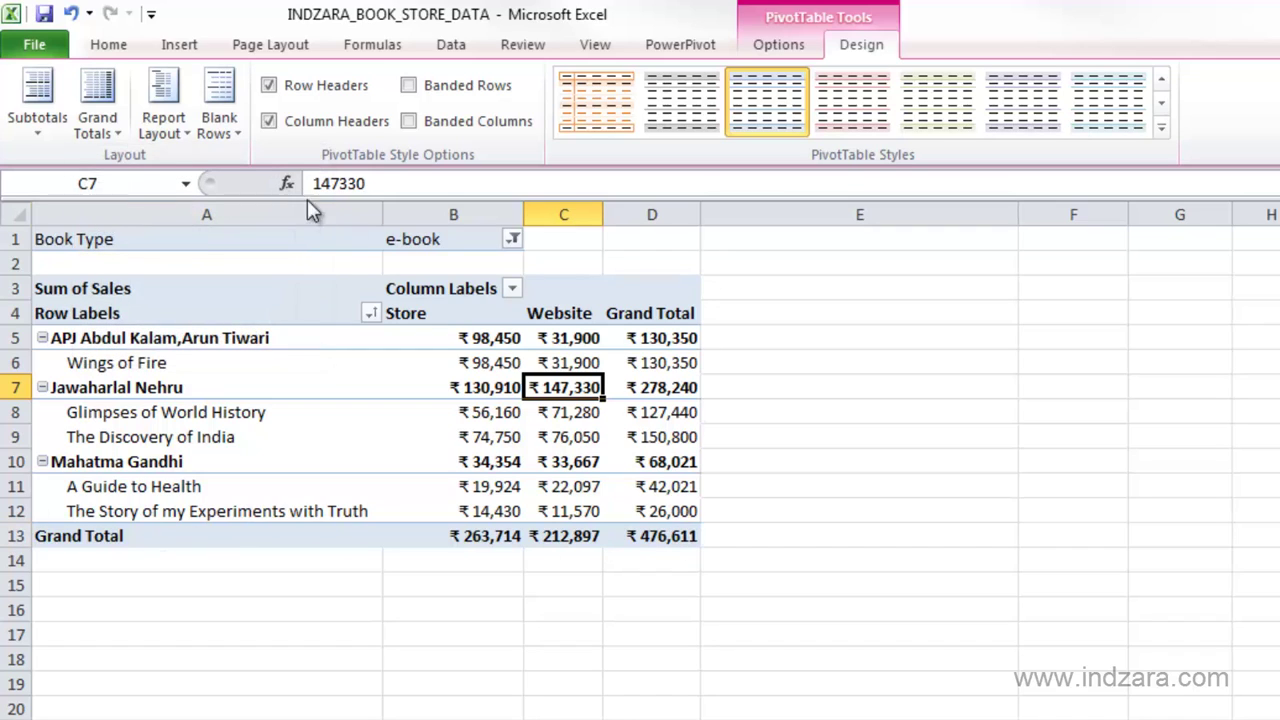
click(178, 132)
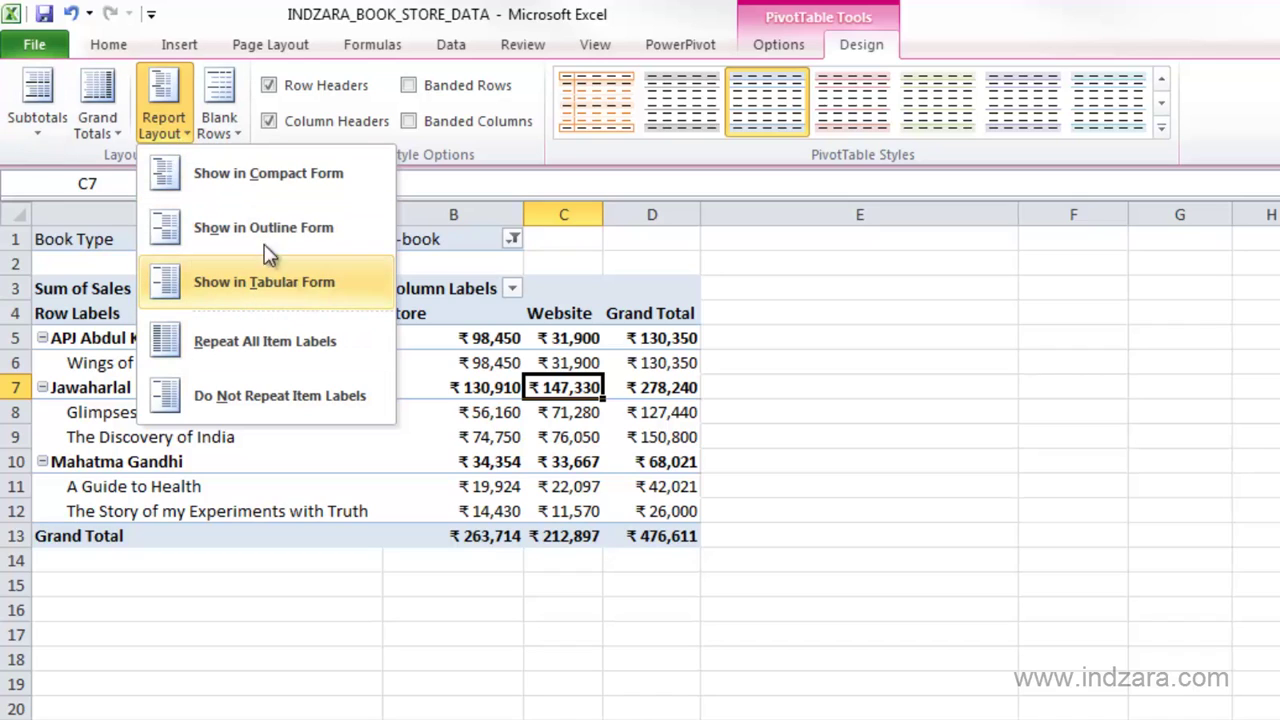
click(223, 130)
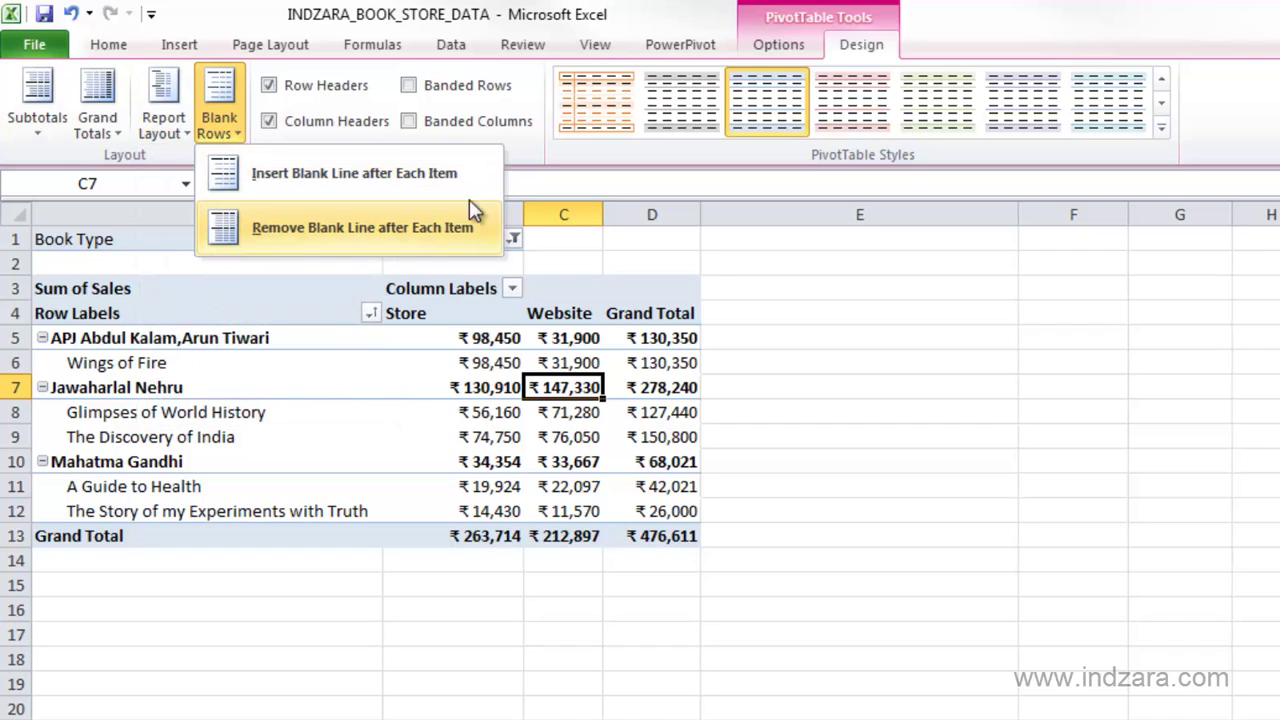
click(1210, 37)
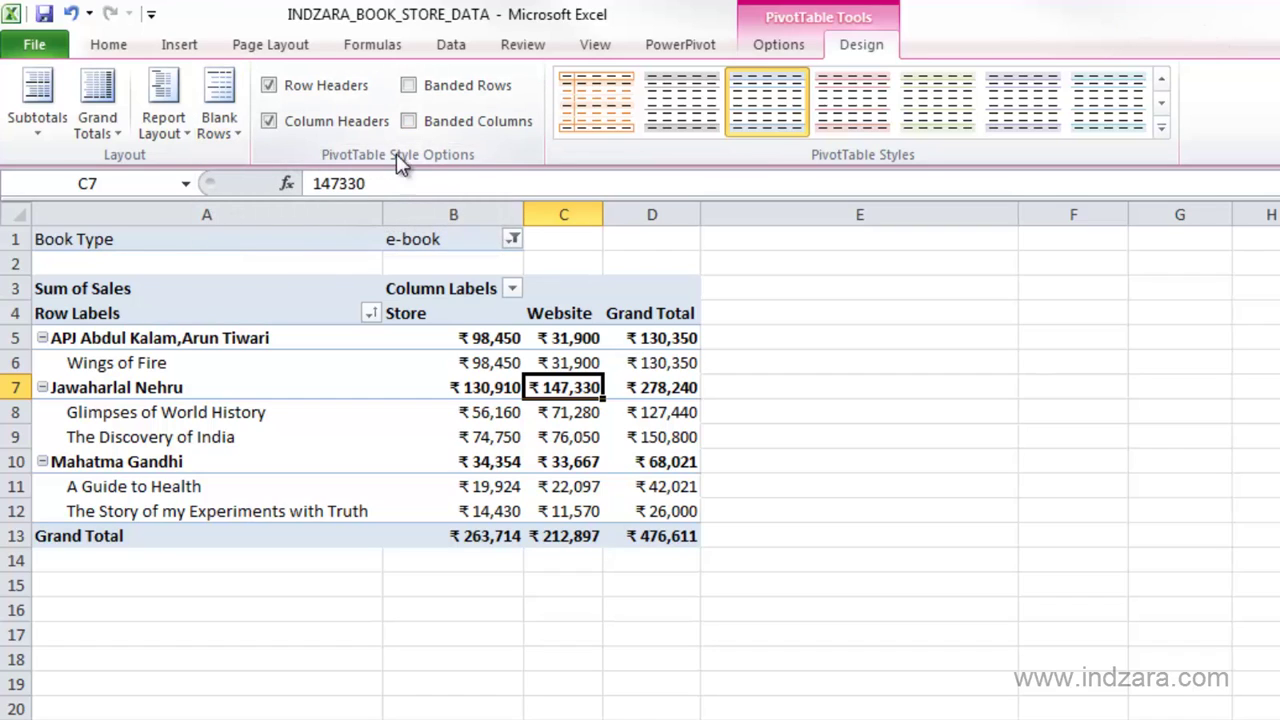
Toggle the pivot table's Row Headers and Column Headers style options off and back on, one at a time.
click(296, 89)
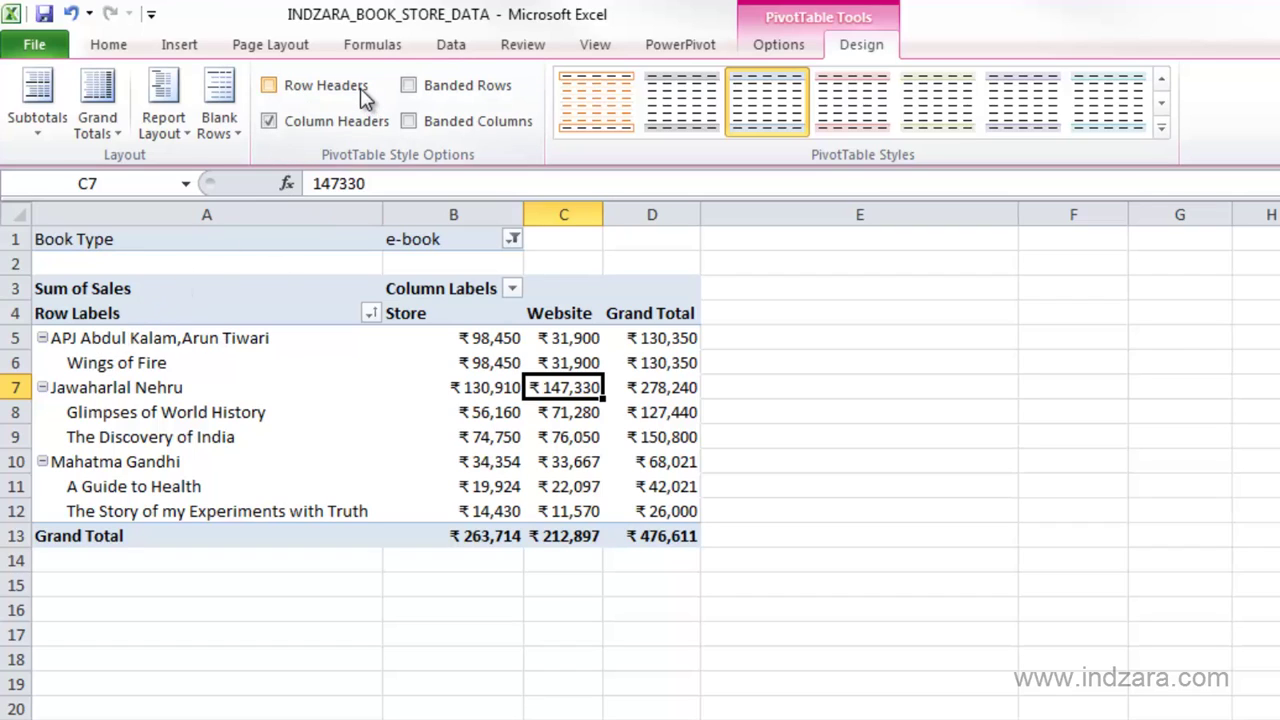
click(330, 86)
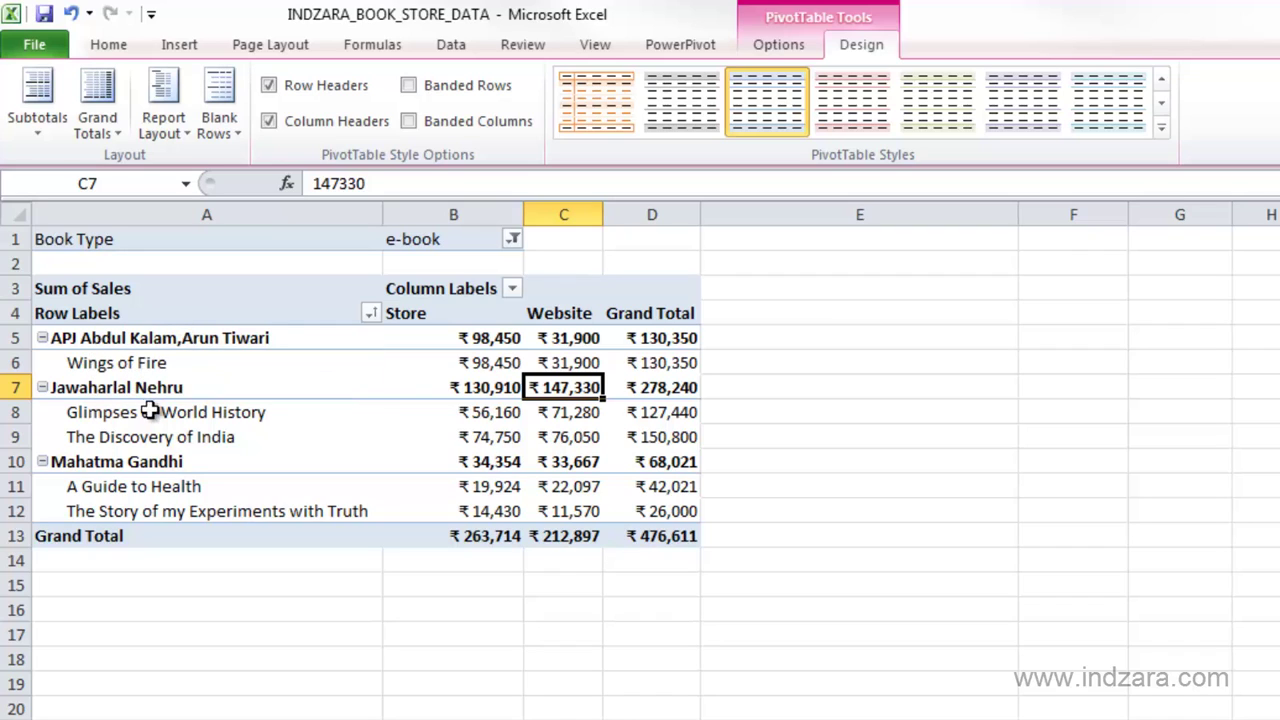
click(383, 128)
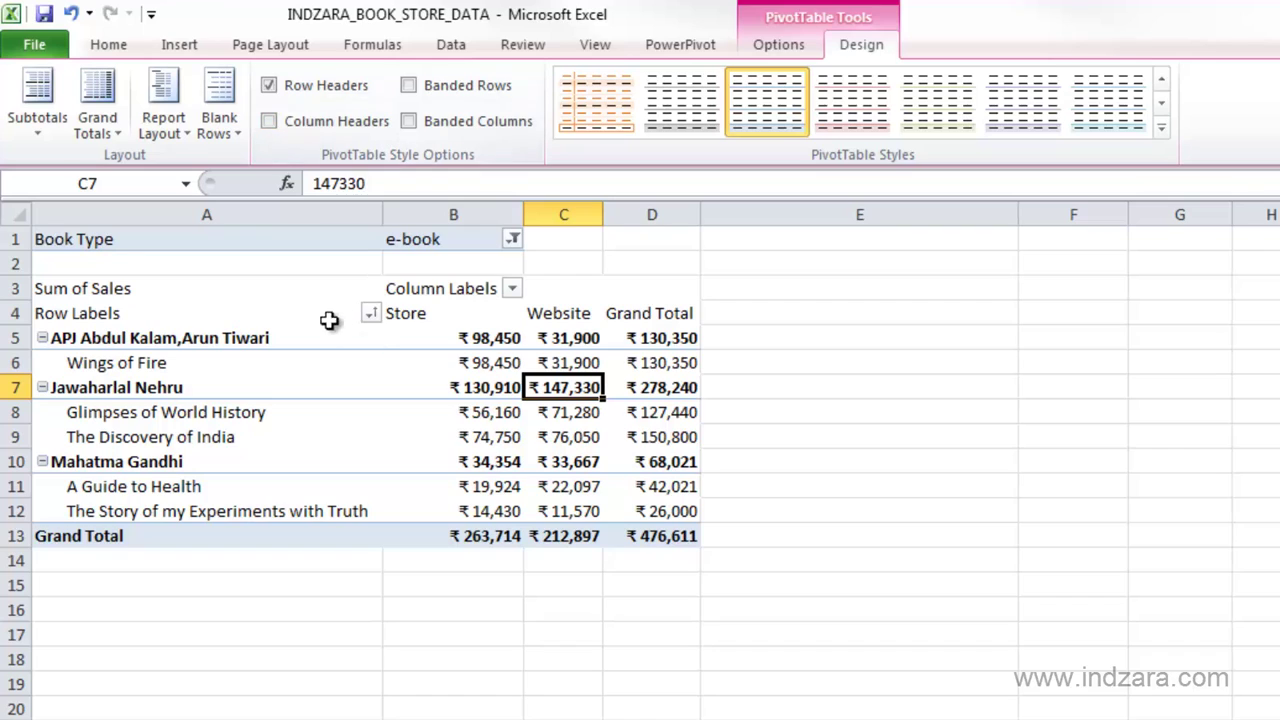
click(372, 128)
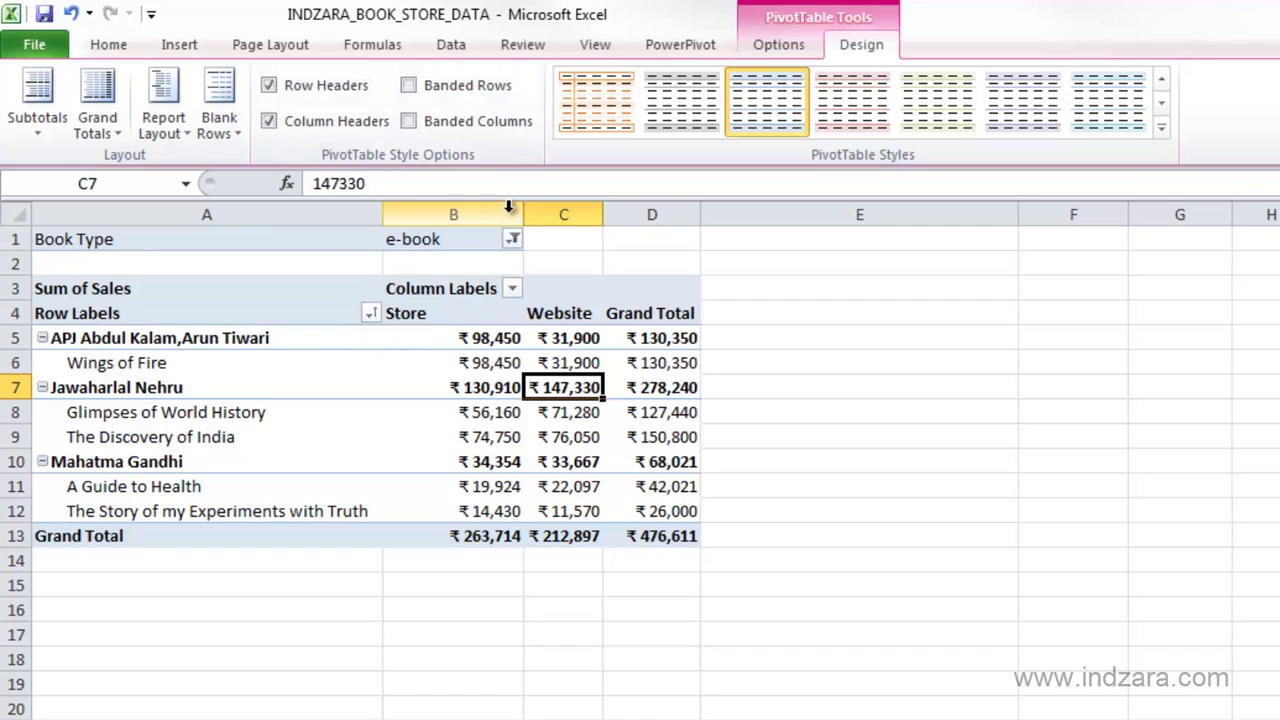
Try the Banded Rows and Banded Columns style options on the pivot table one at a time, switching each off again.
click(417, 89)
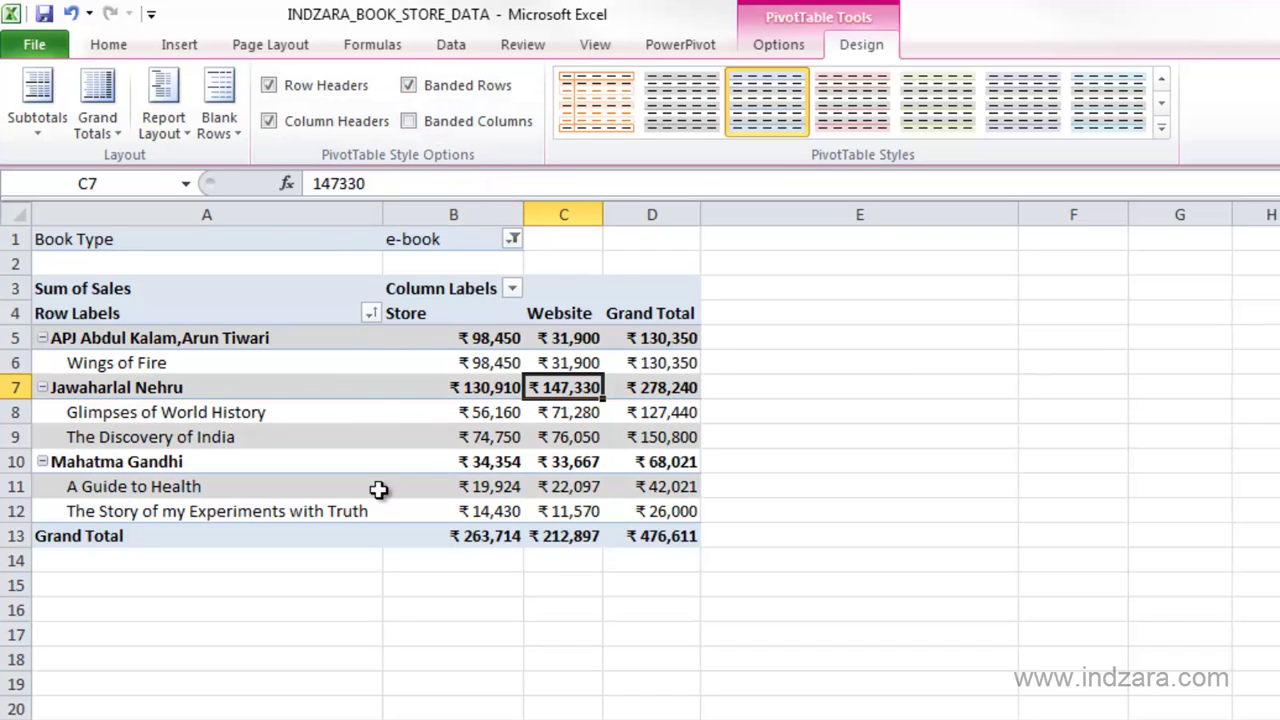
click(458, 92)
click(455, 124)
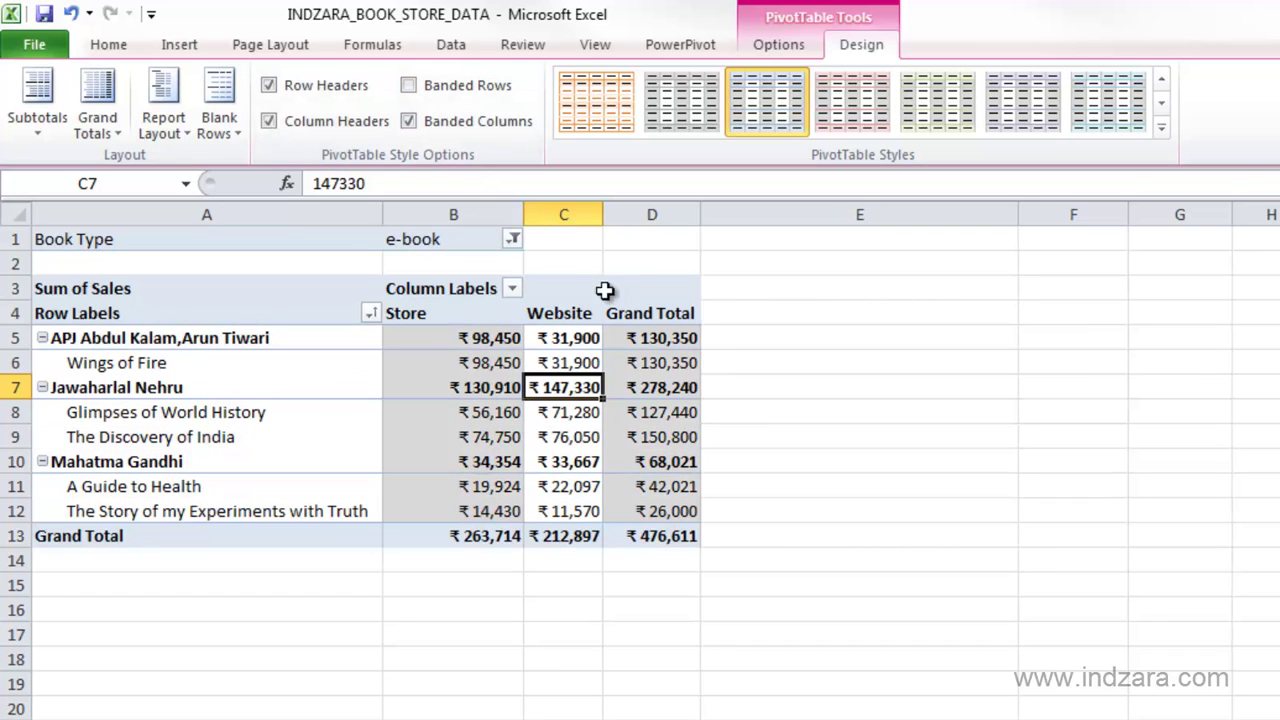
click(474, 120)
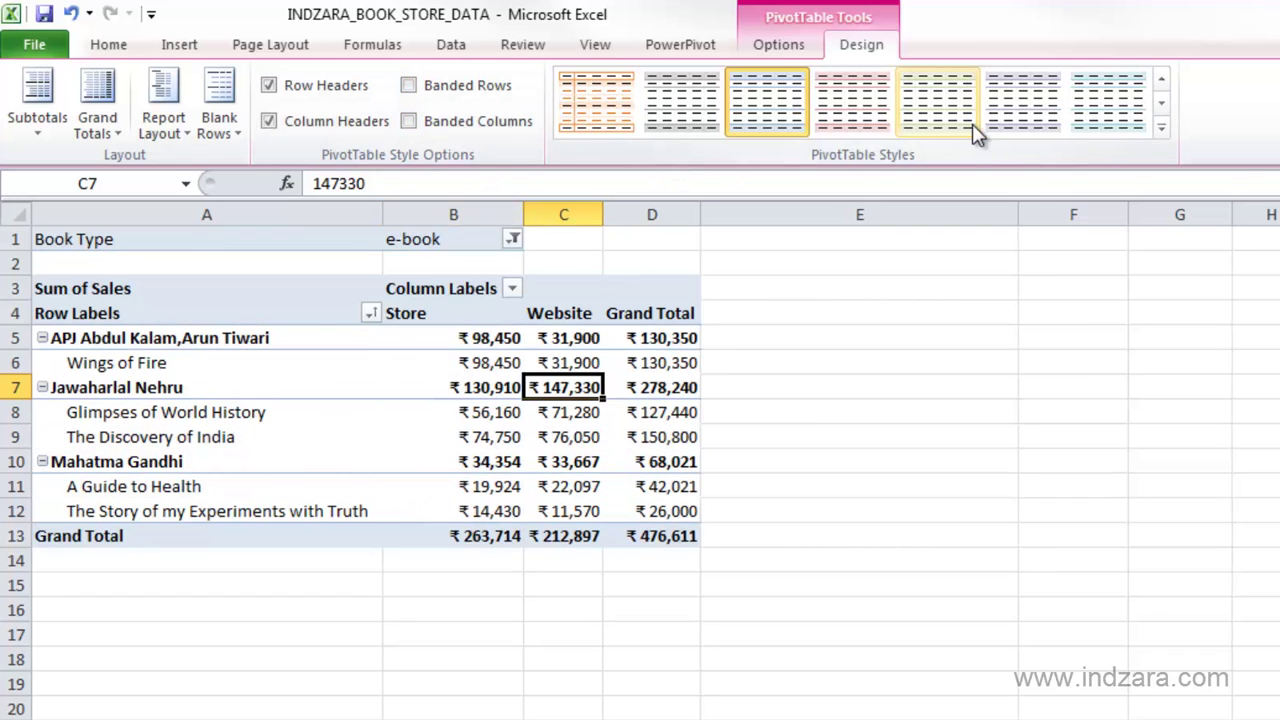
Look through the gallery of available PivotTable styles without applying one.
click(1161, 127)
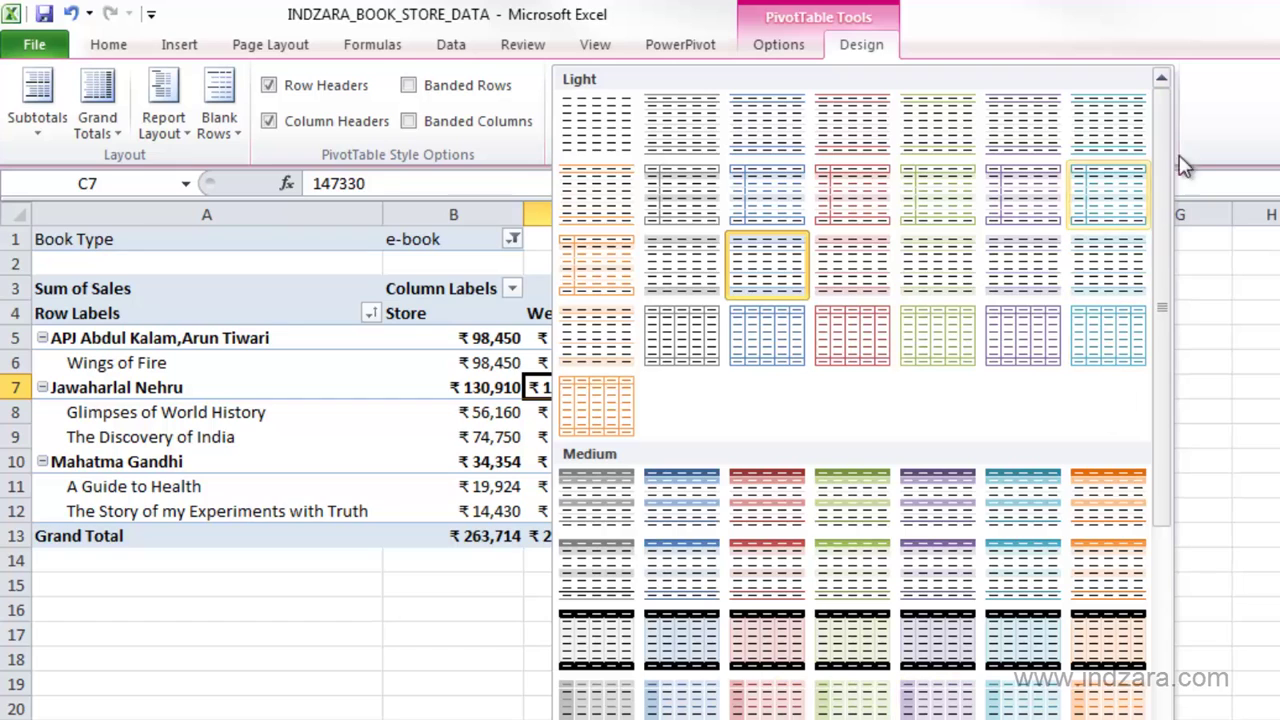
click(525, 405)
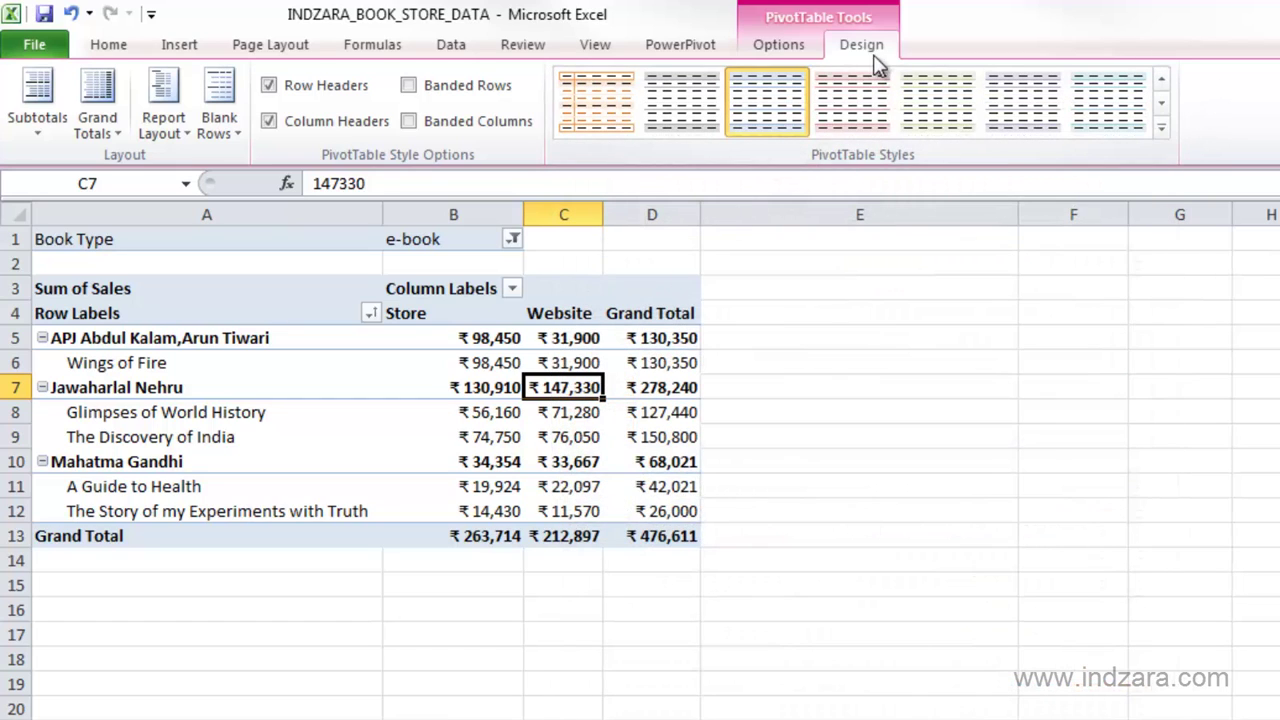
Insert a slicer for the Month field and place it beside the pivot table, near its header rows.
click(792, 43)
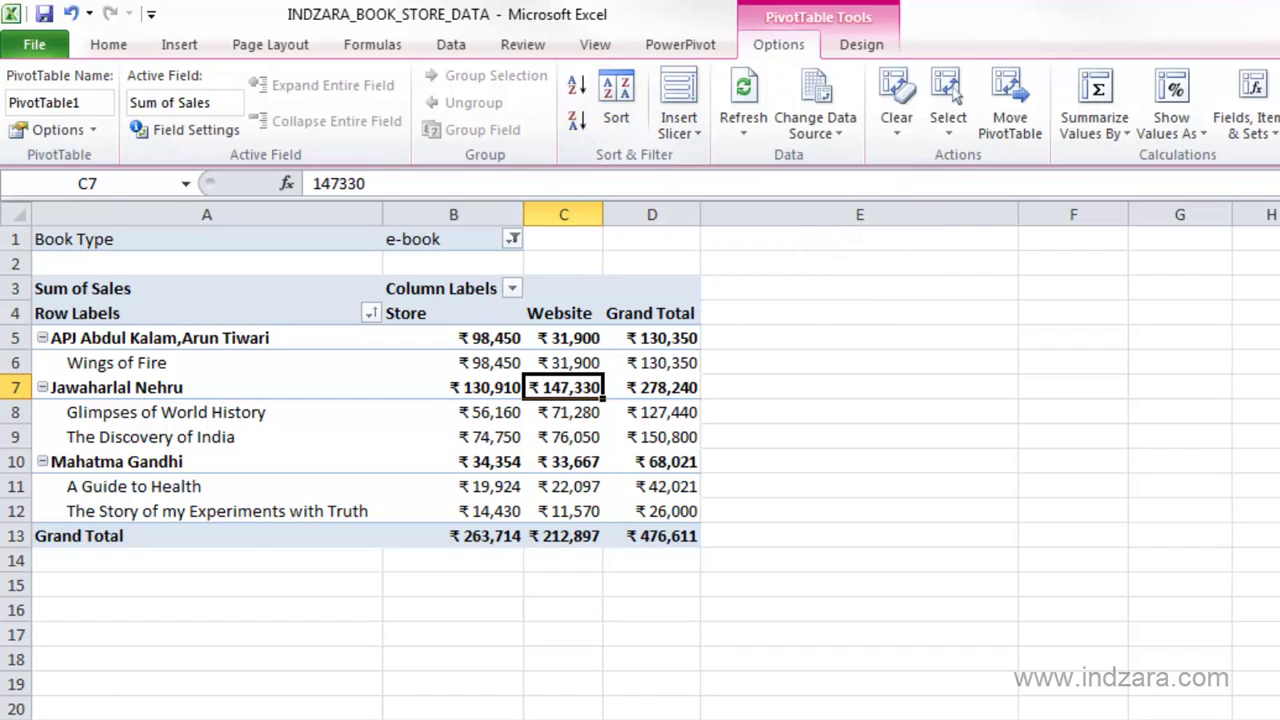
click(955, 93)
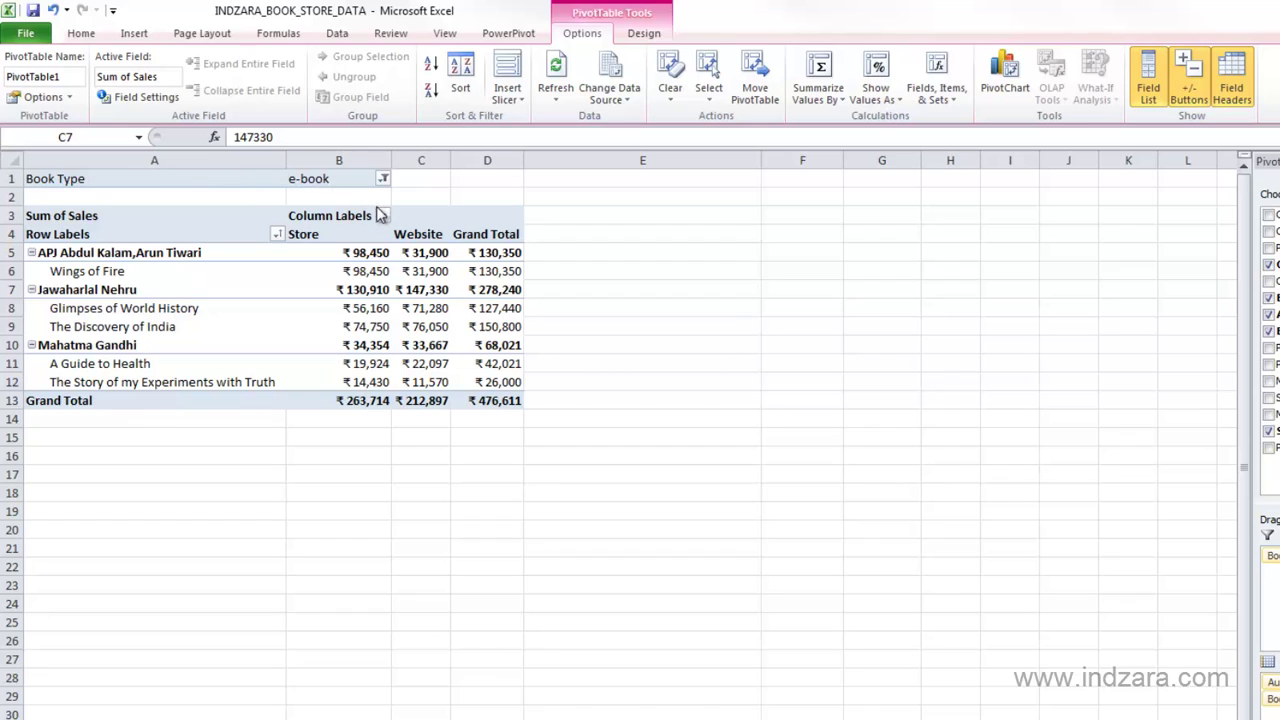
click(508, 92)
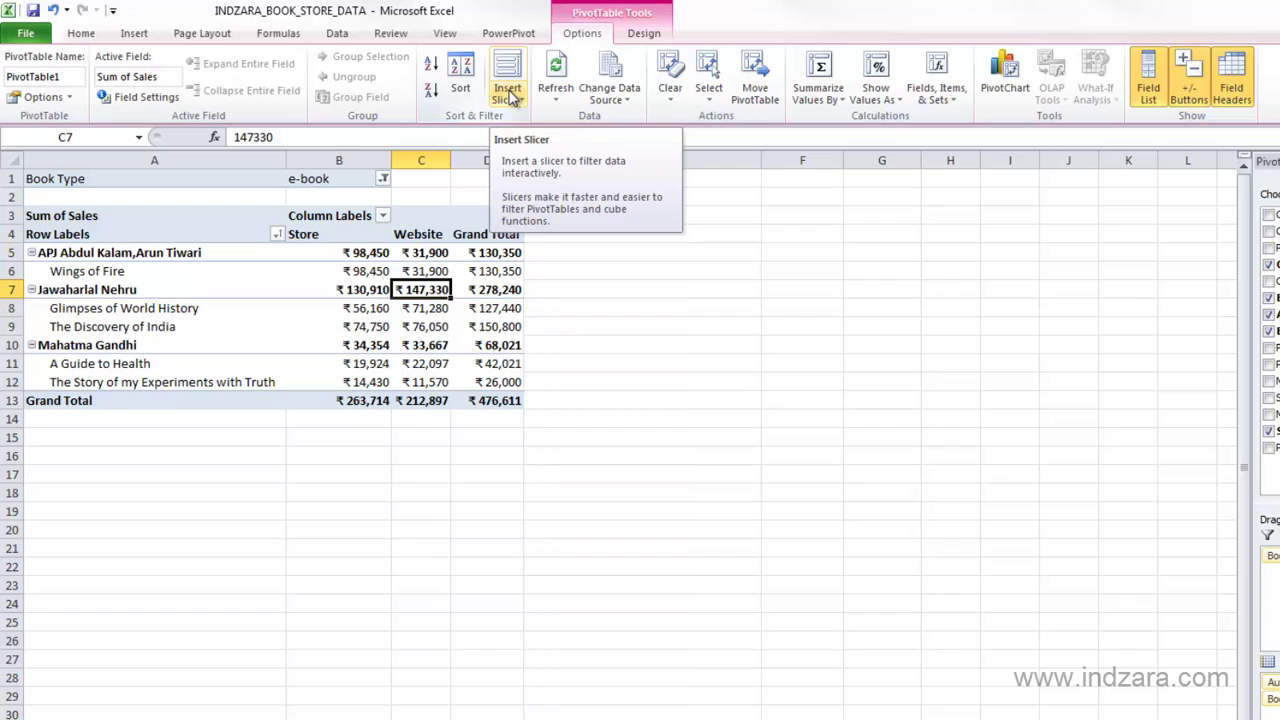
click(508, 98)
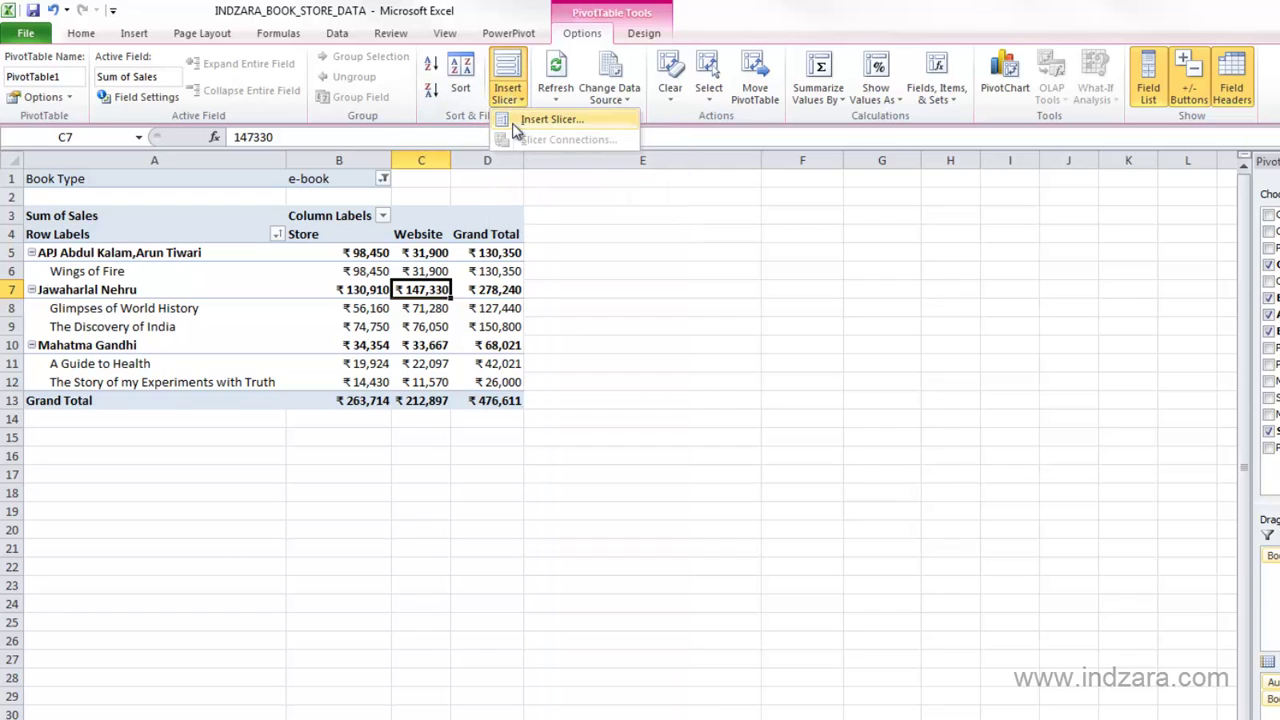
click(540, 120)
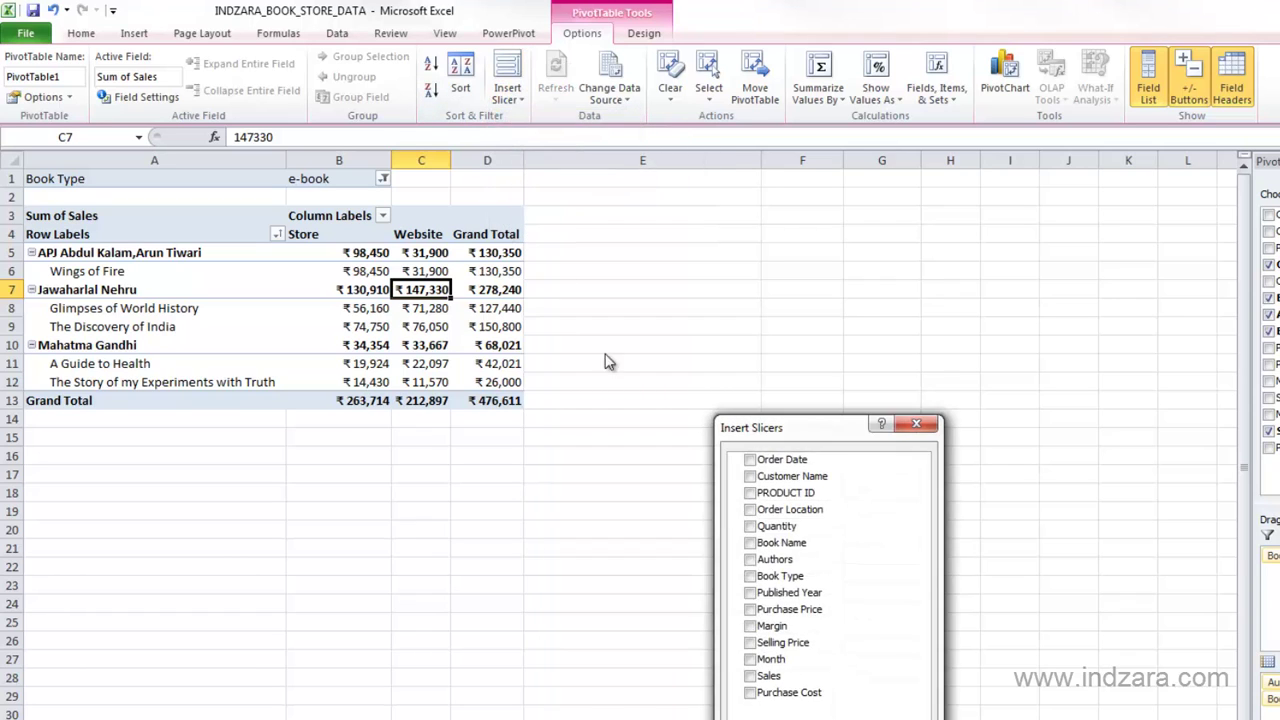
drag(743, 440, 608, 222)
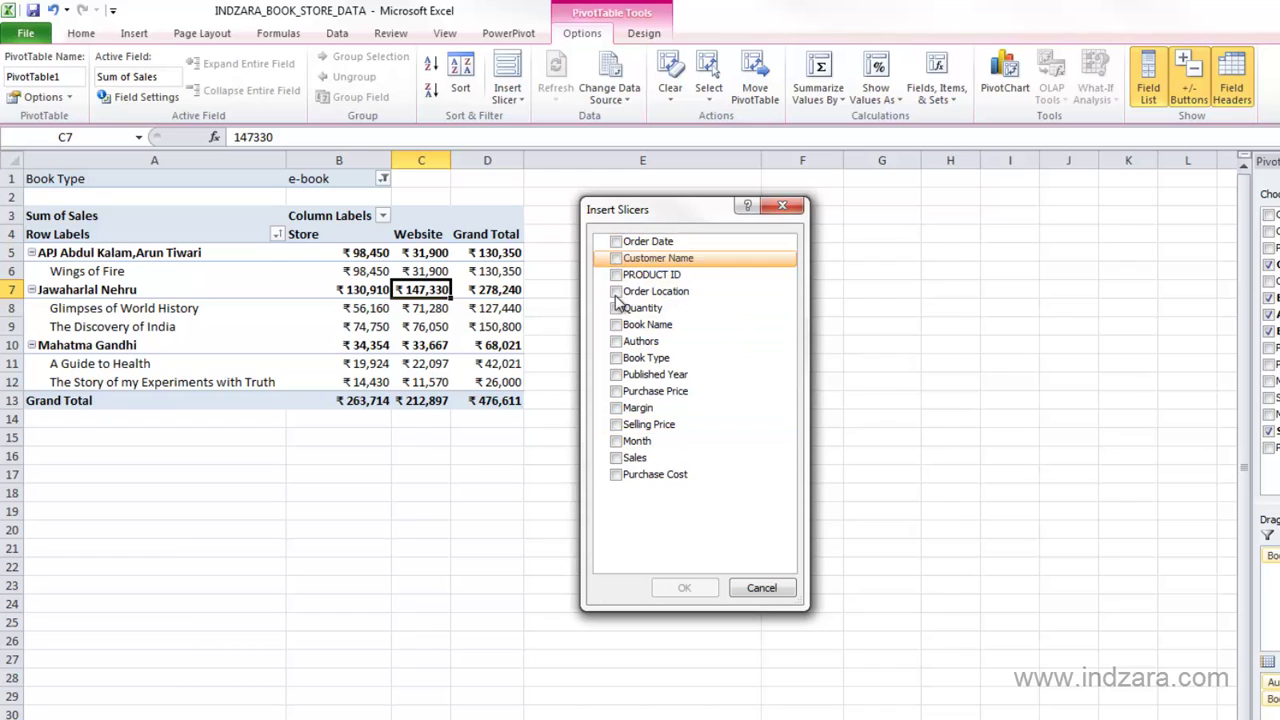
click(616, 441)
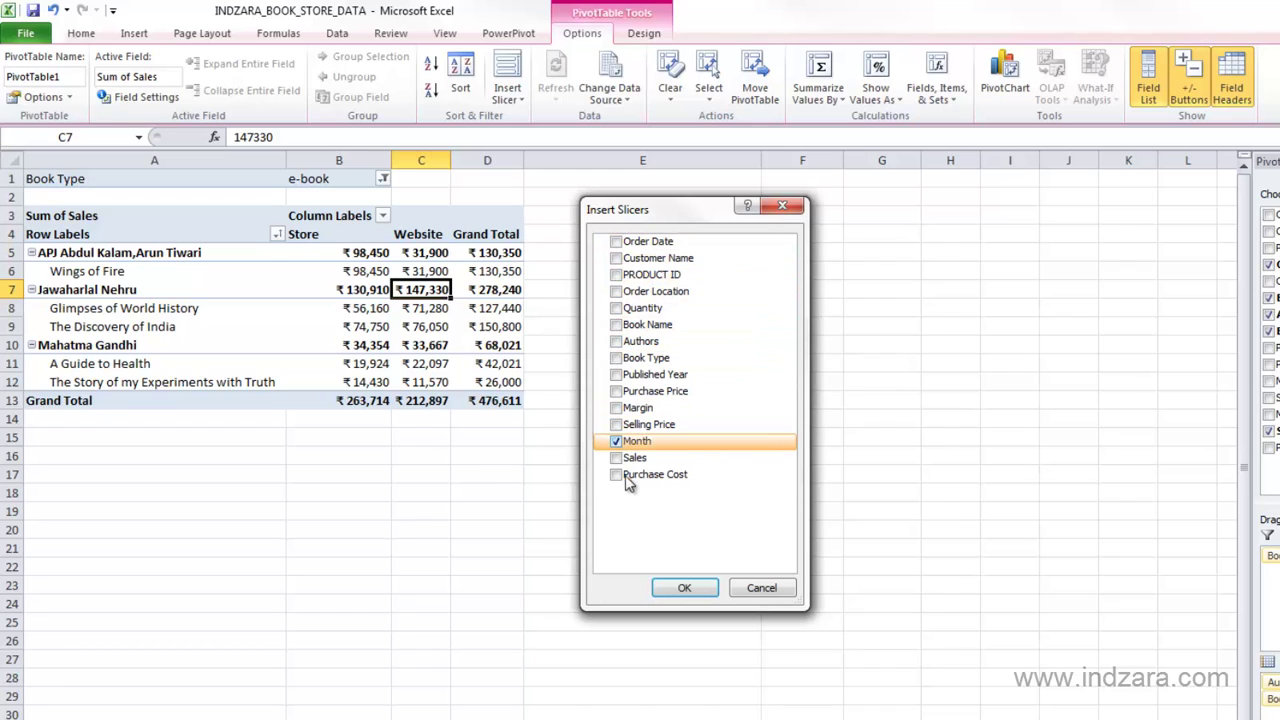
click(680, 588)
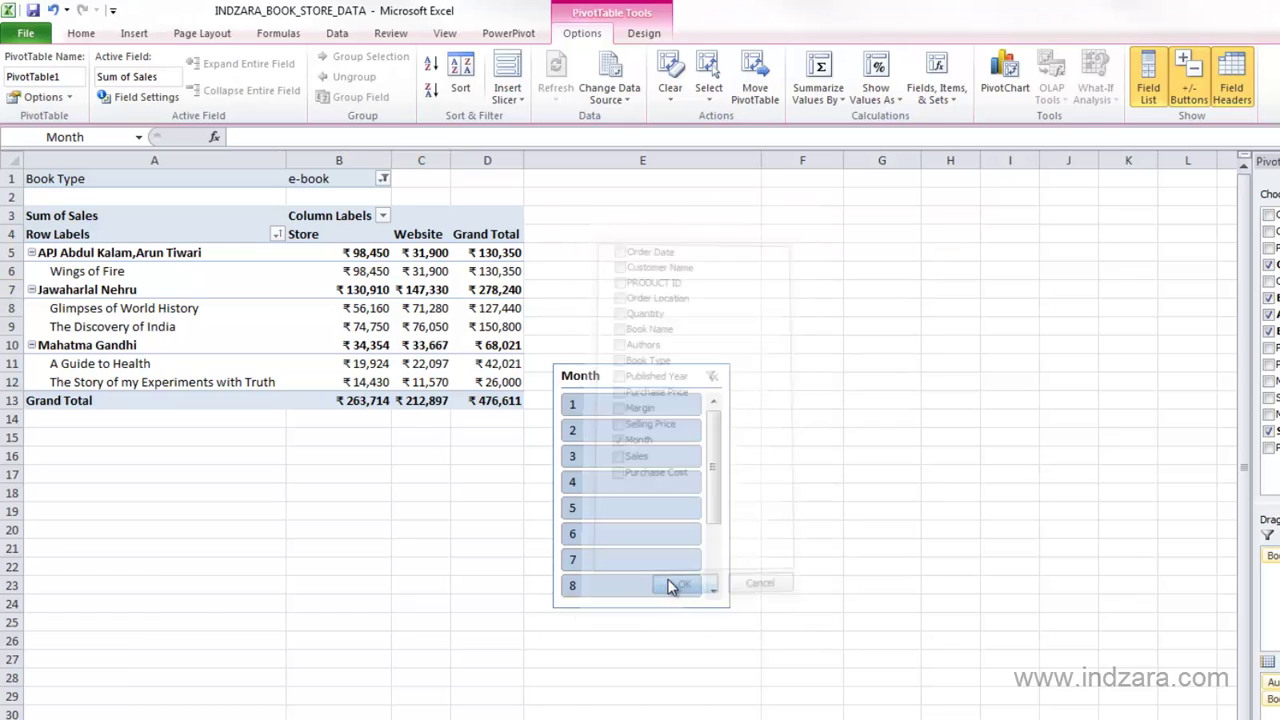
drag(651, 363, 646, 202)
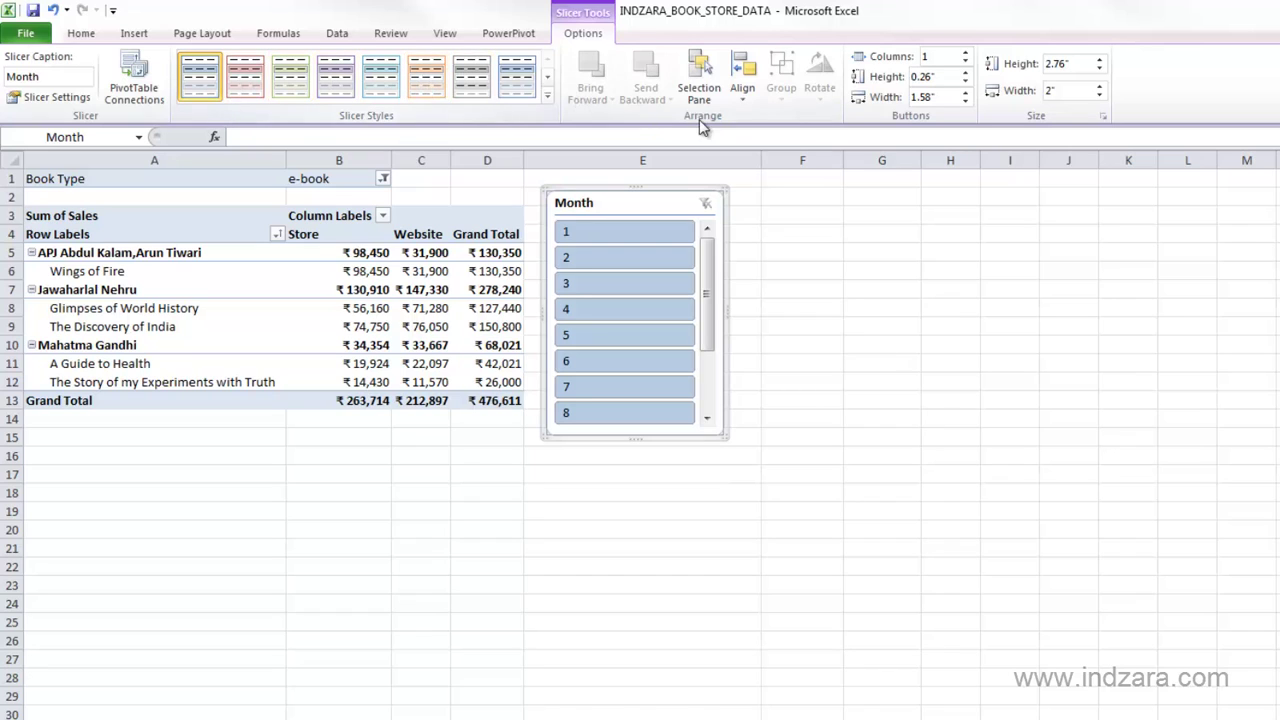
Lay out the Month slicer in 2 columns with 0.5" wide buttons and set the slicer's height to 2.2".
click(966, 53)
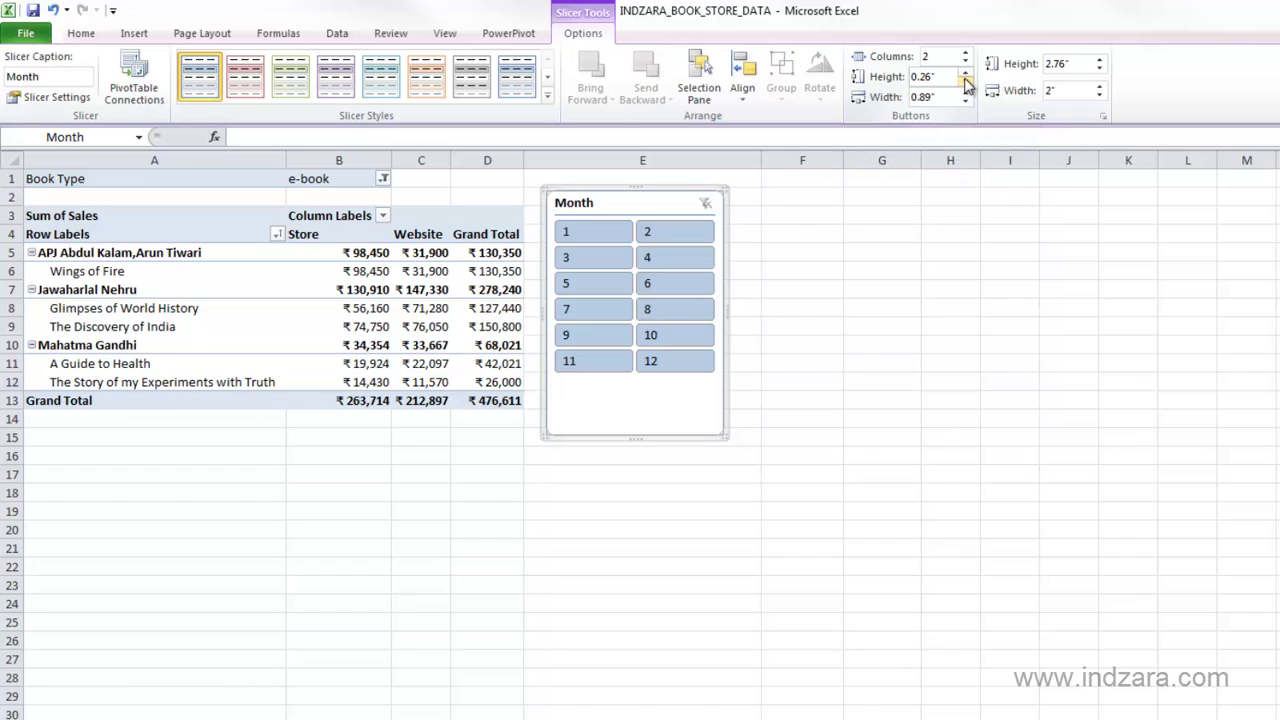
click(967, 101)
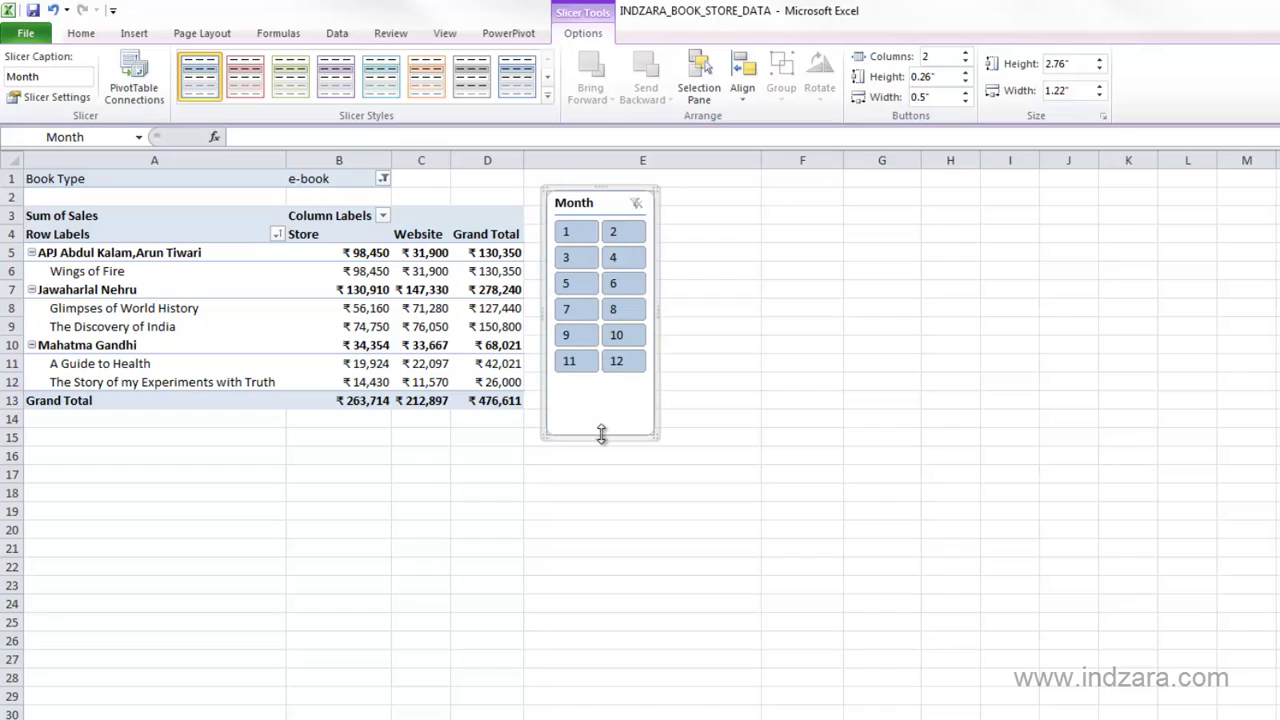
click(1104, 60)
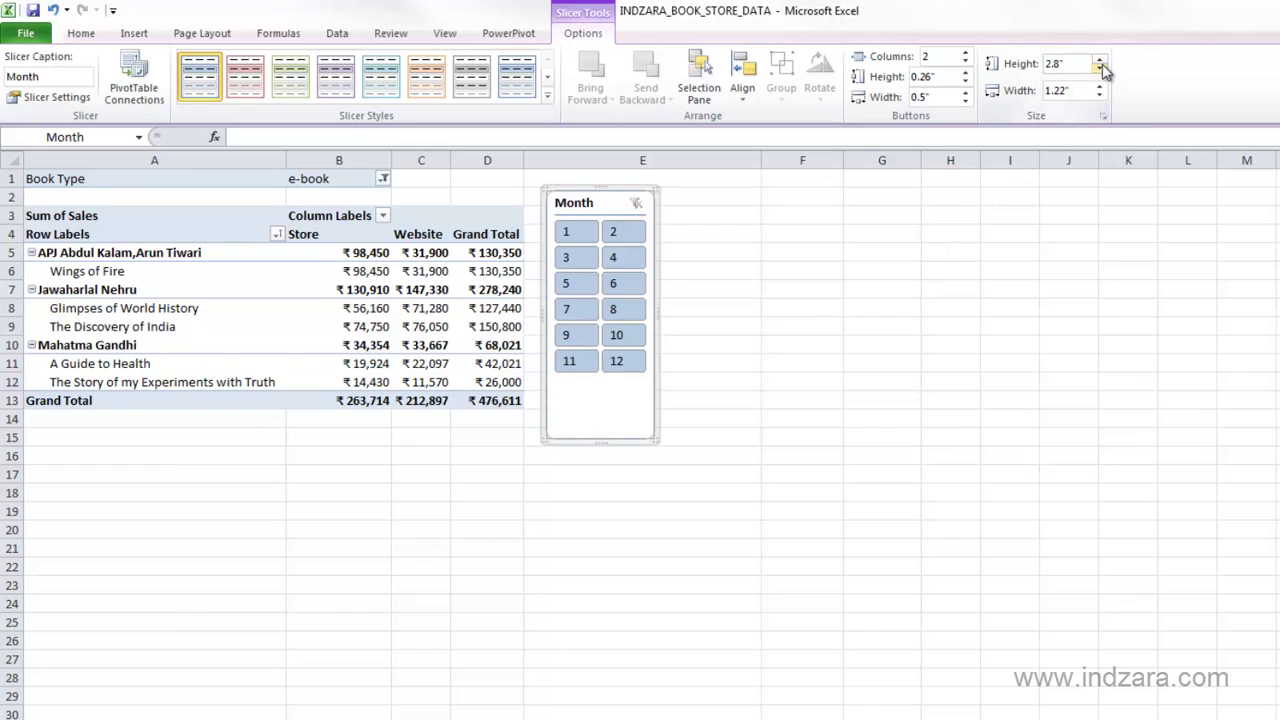
click(1102, 70)
click(1101, 70)
click(1101, 70)
click(1101, 70)
click(1101, 70)
click(1101, 70)
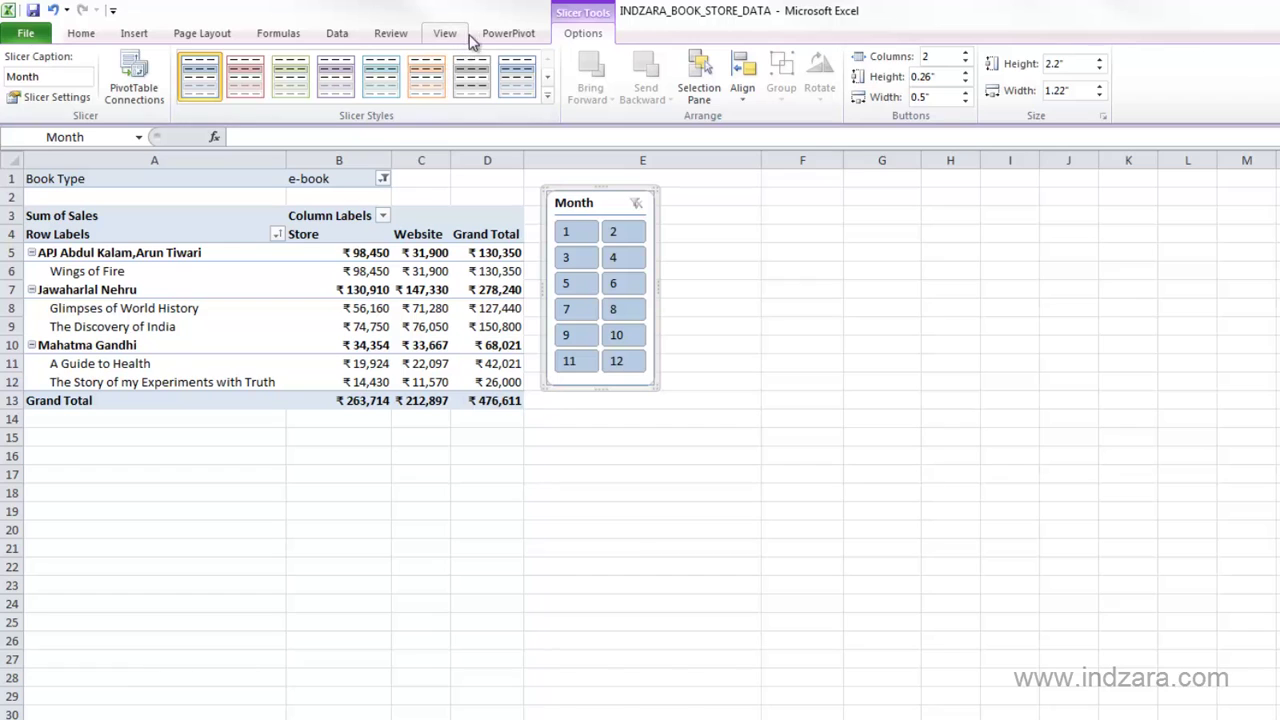
Insert a second slicer for the pivot table's Book Type field.
click(432, 271)
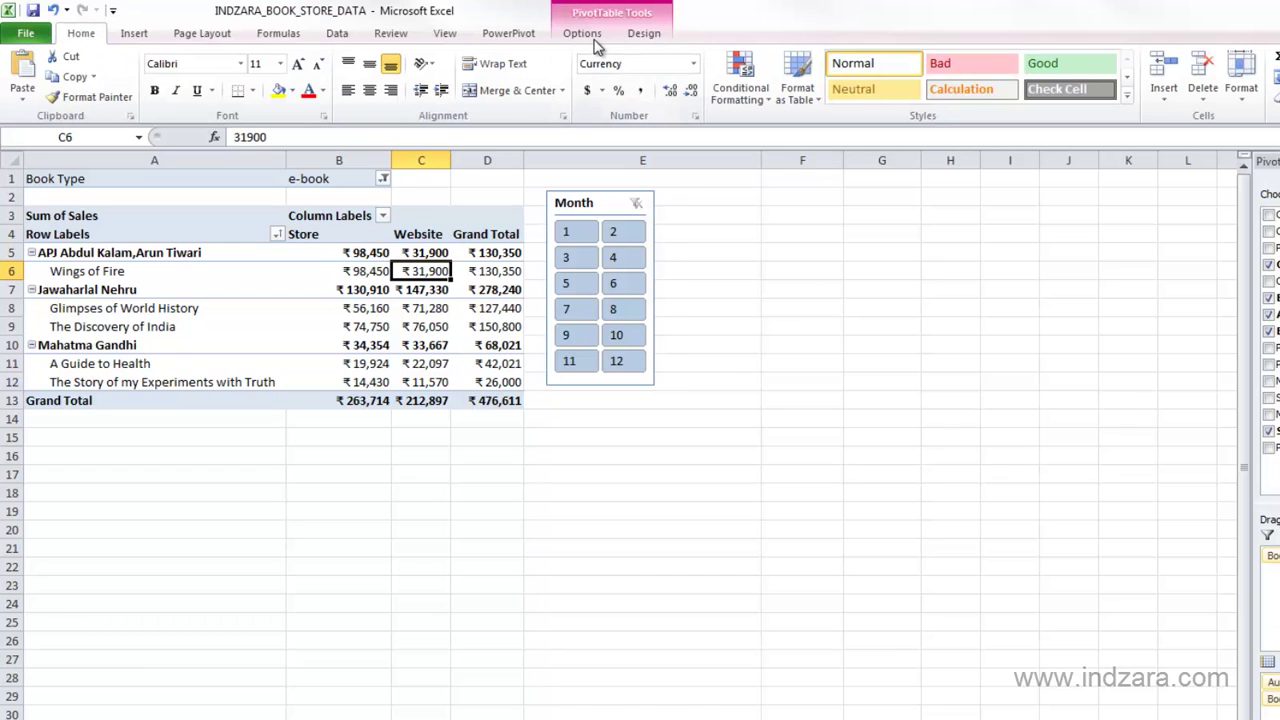
click(588, 36)
click(507, 98)
click(548, 119)
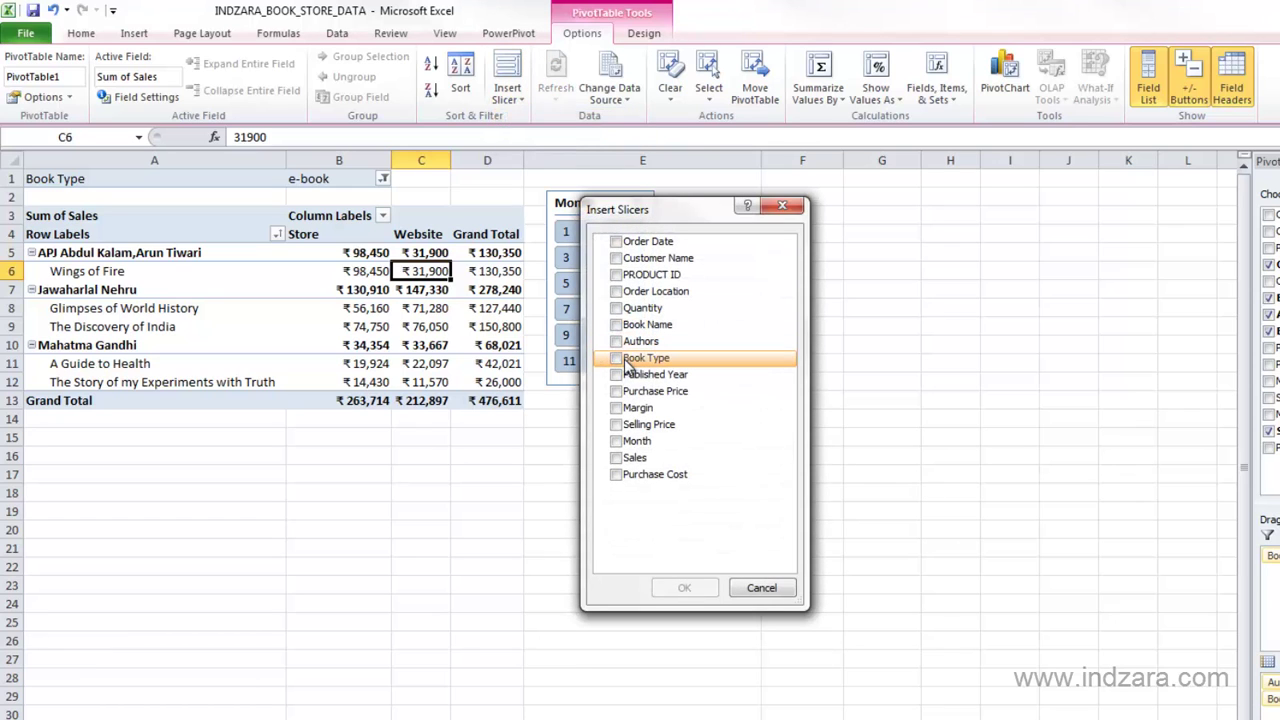
click(617, 358)
click(684, 587)
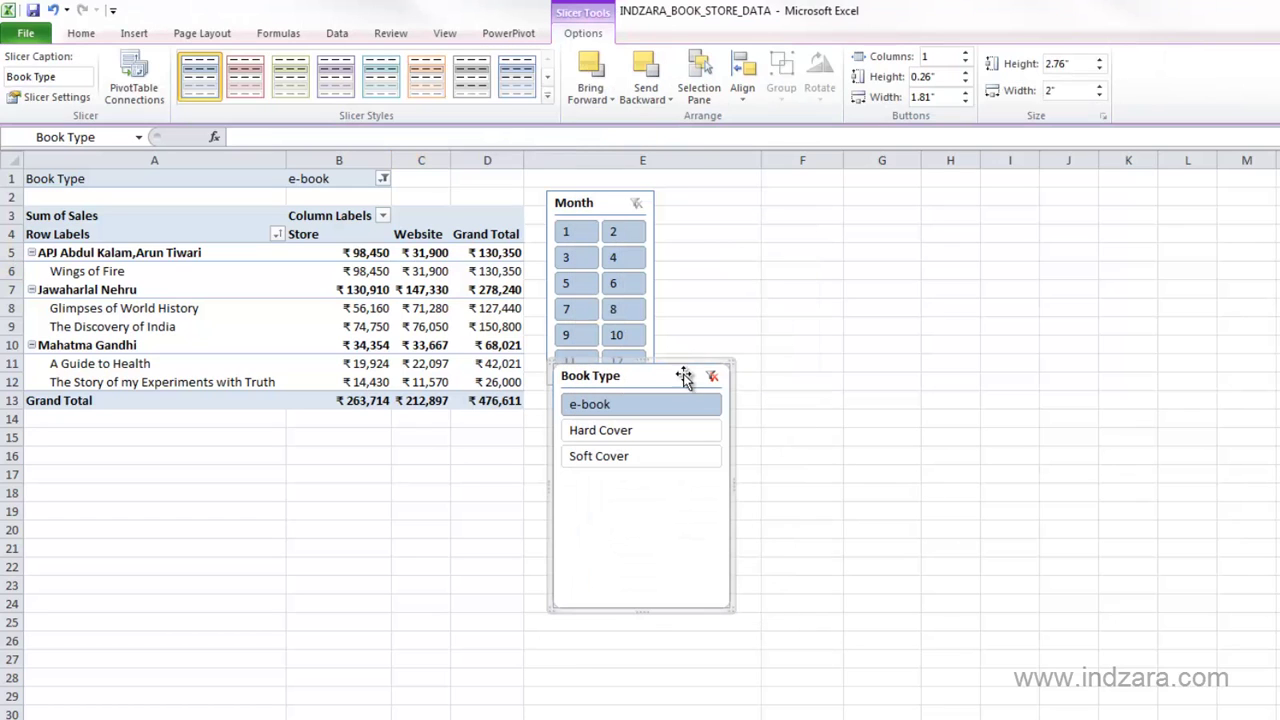
Place the Book Type slicer beside the Month slicer and shrink it to about 1.32" high and 1.96" wide.
drag(655, 378, 764, 204)
drag(757, 340, 751, 303)
drag(838, 242, 834, 243)
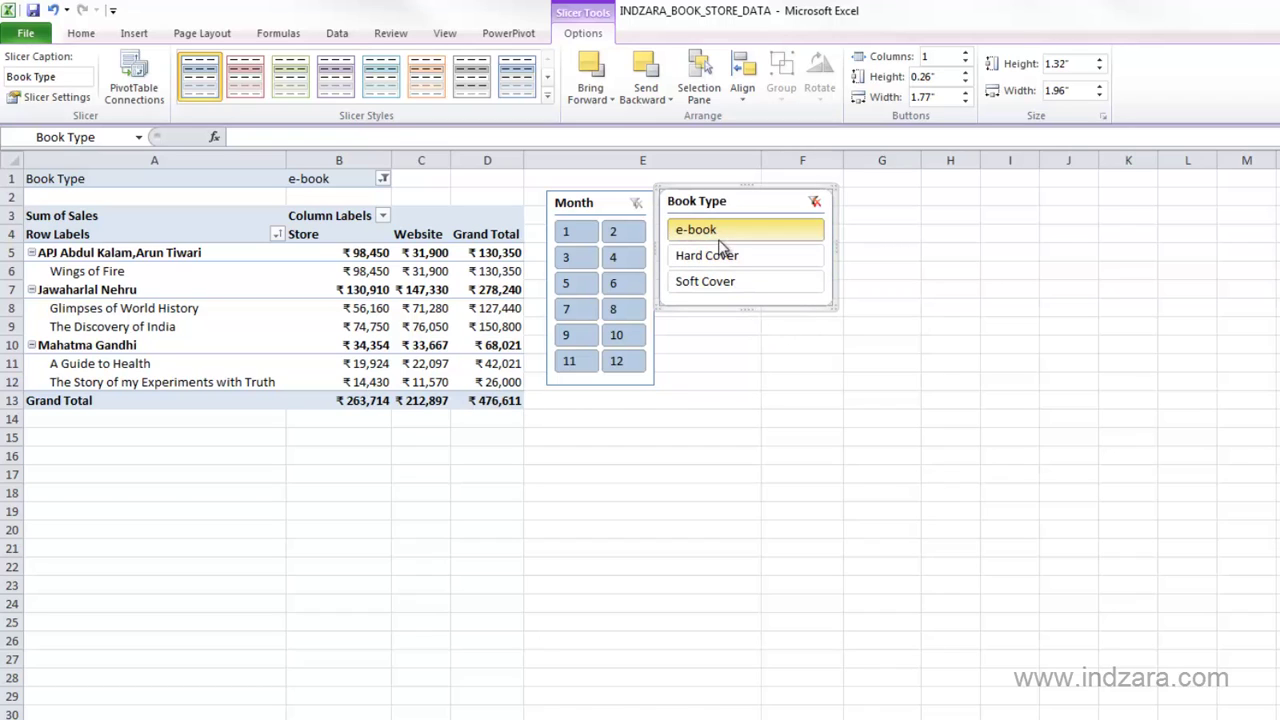
Add Hard Cover to e-book in the pivot table's Book Type report filter.
click(383, 178)
click(200, 251)
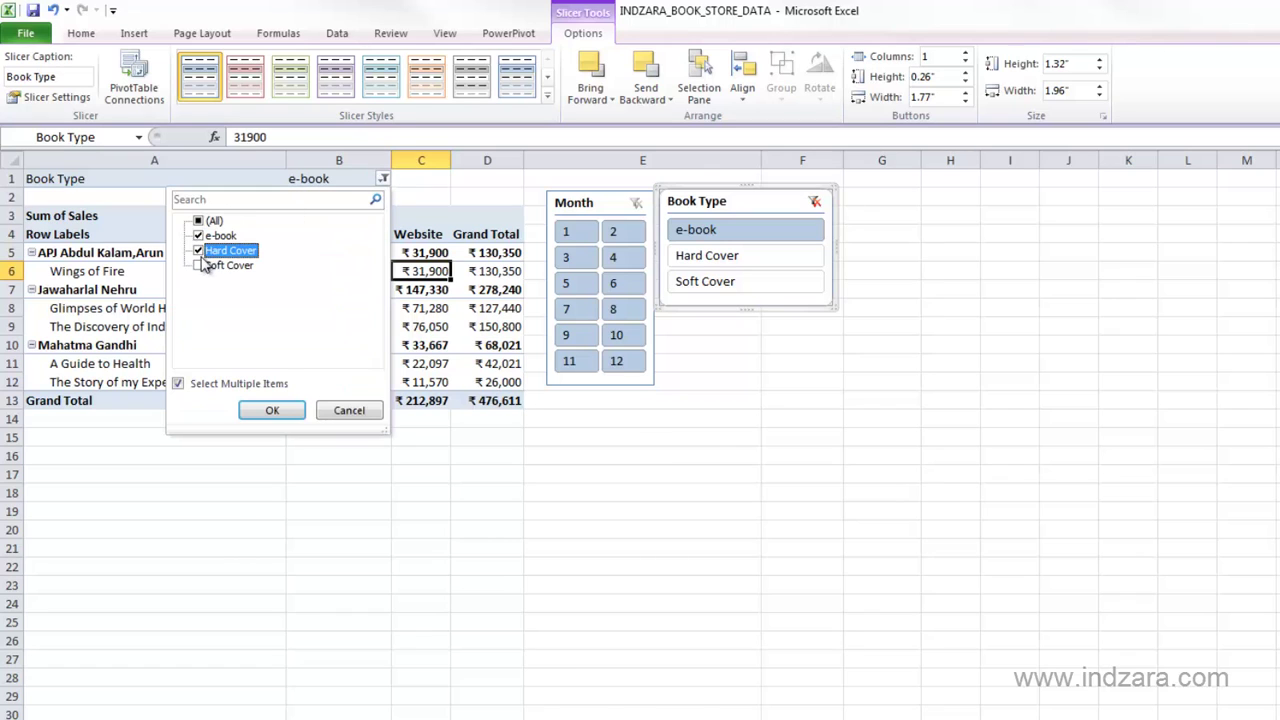
click(256, 410)
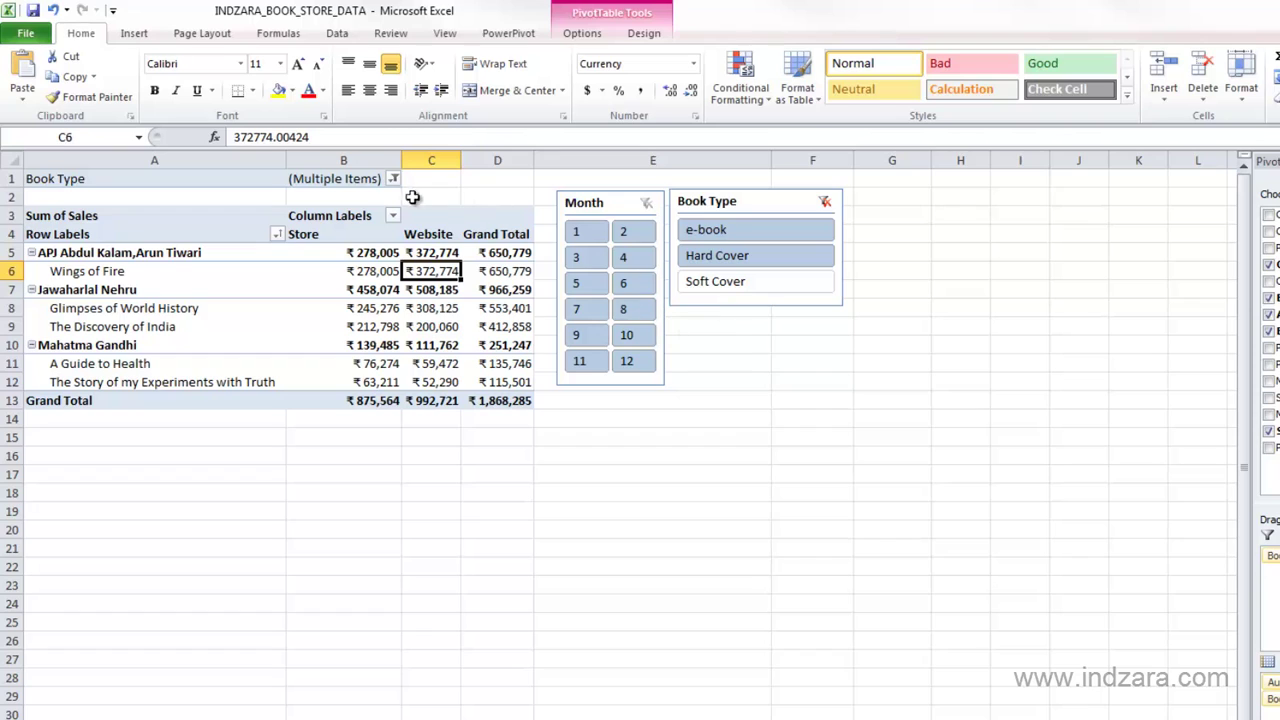
Filter the pivot table to Soft Cover only with the Book Type slicer, and check the selection in the report filter.
click(757, 283)
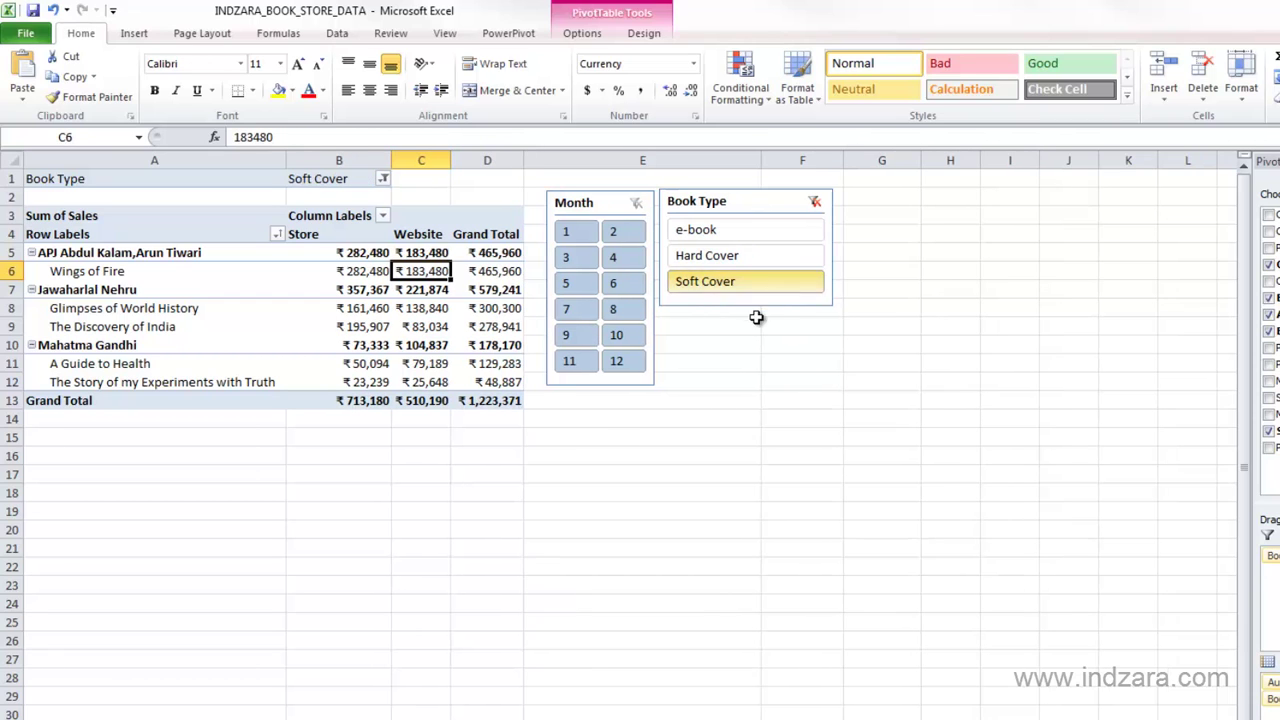
click(382, 180)
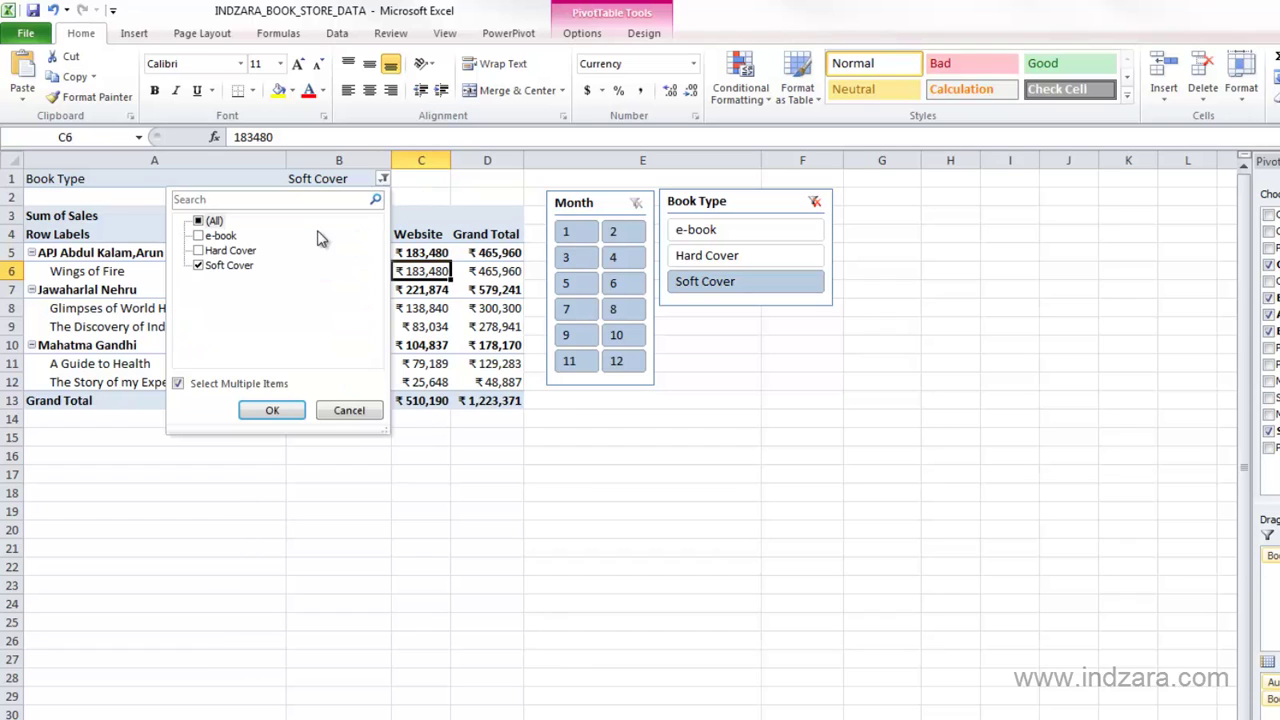
click(340, 411)
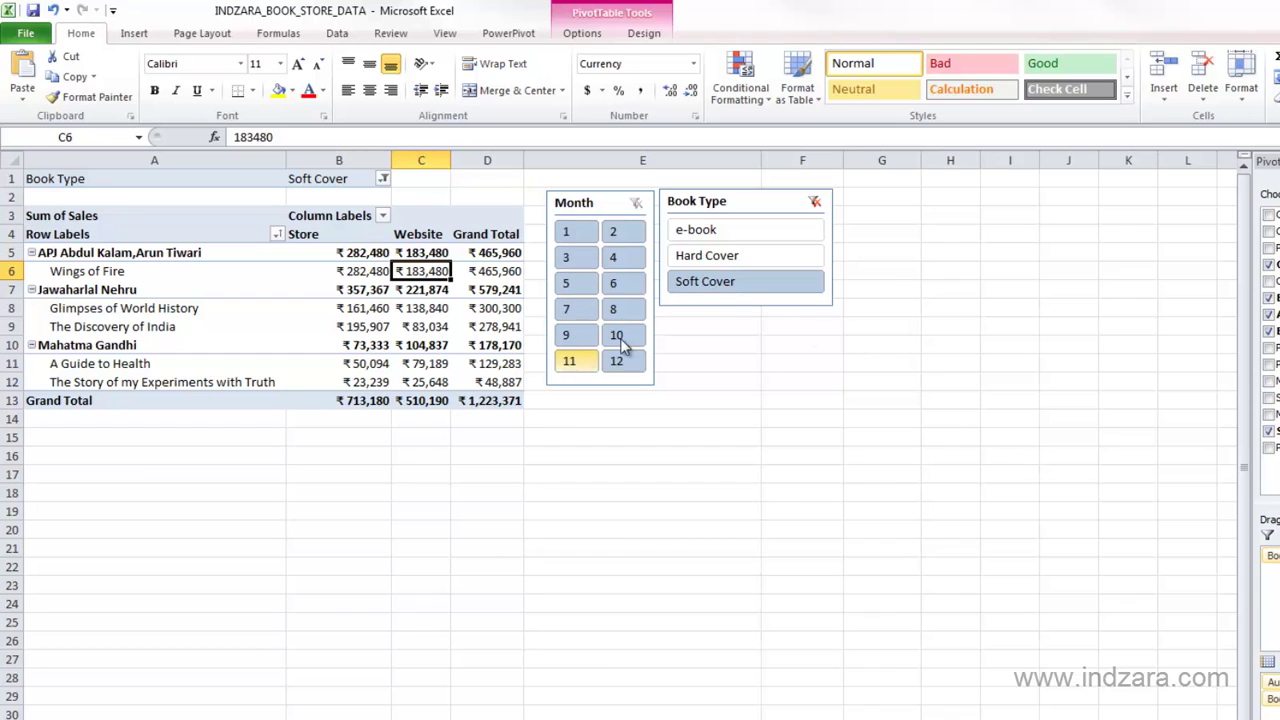
Filter the pivot table to months 1 and 4 with the Month slicer, and switch the selection to months 1 through 8.
click(570, 240)
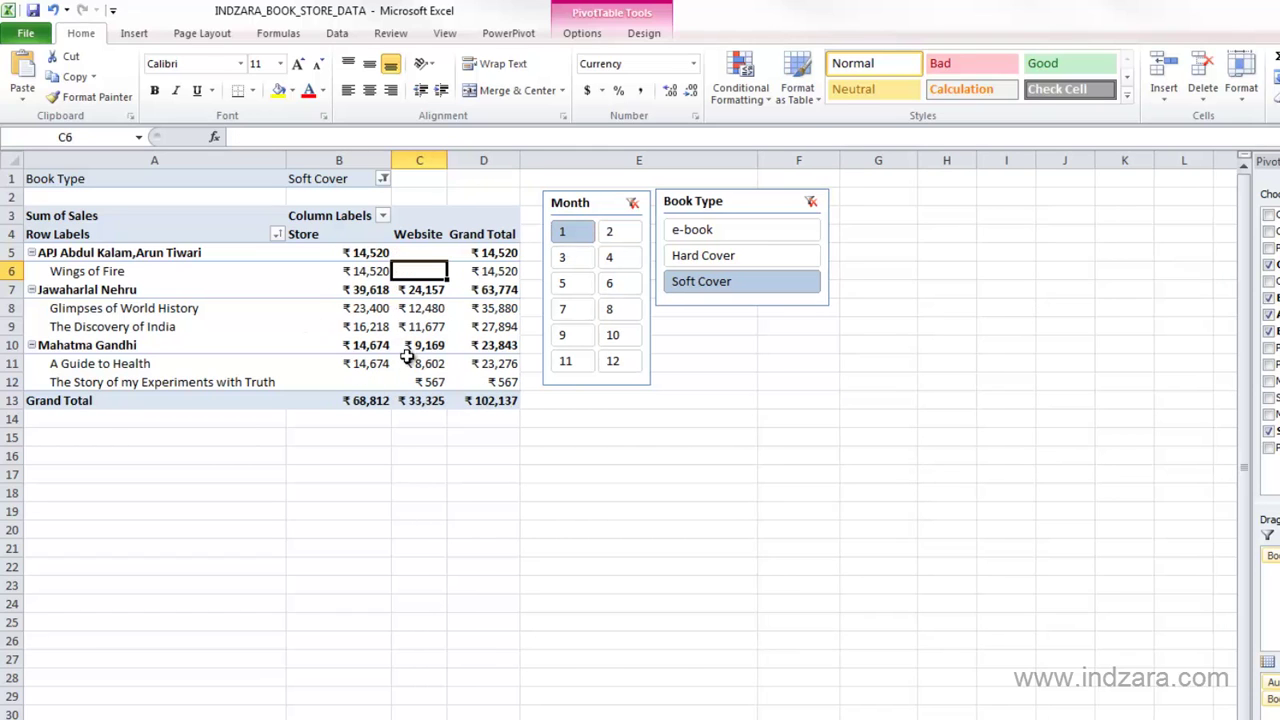
ctrl+click(617, 260)
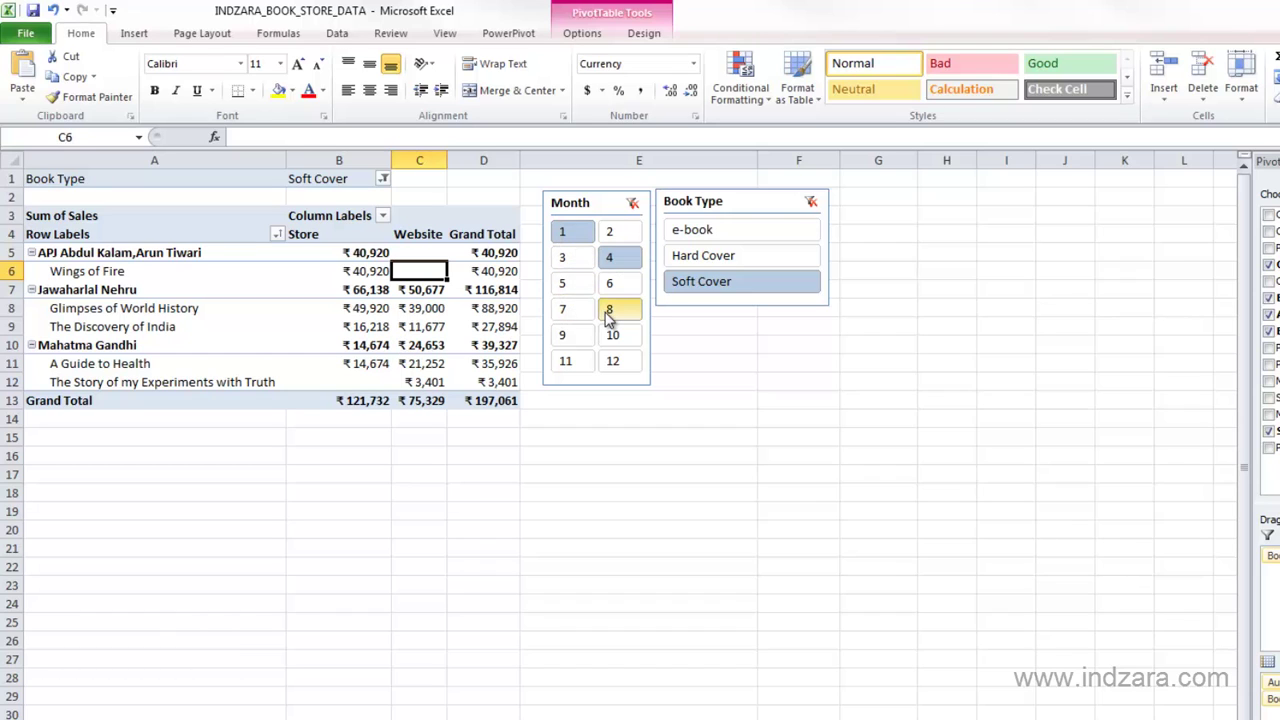
click(577, 229)
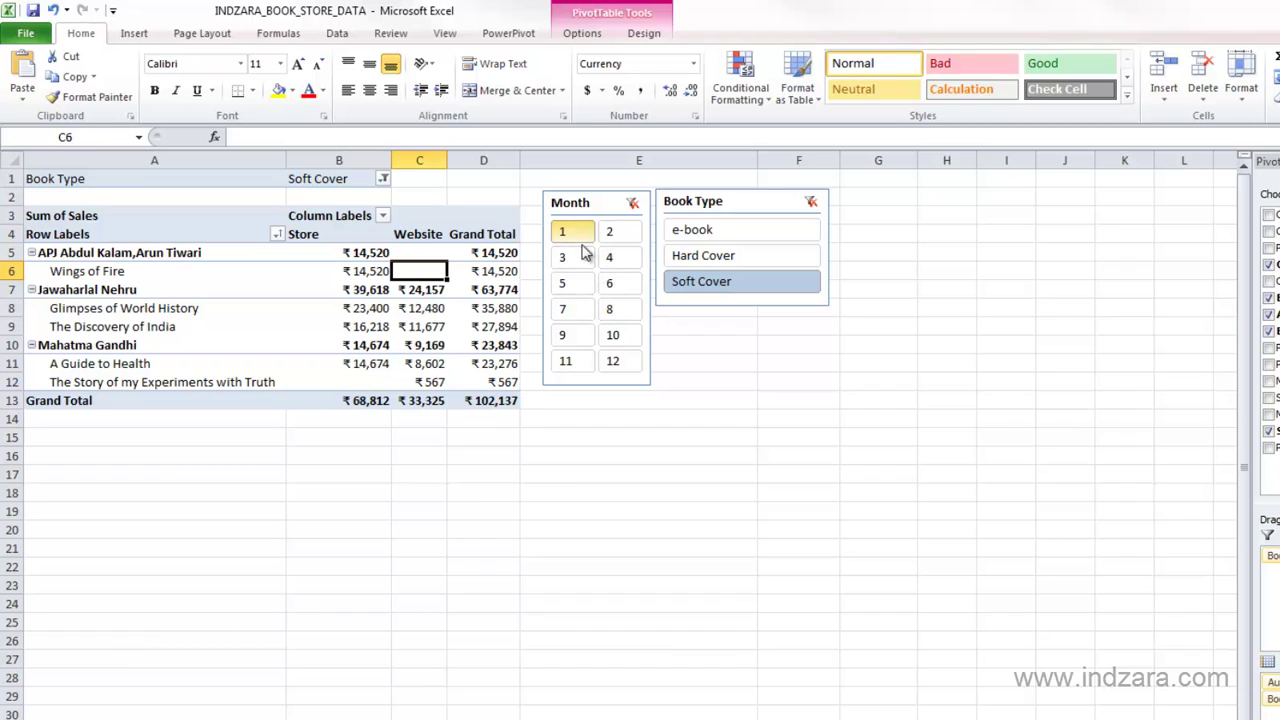
shift+click(612, 312)
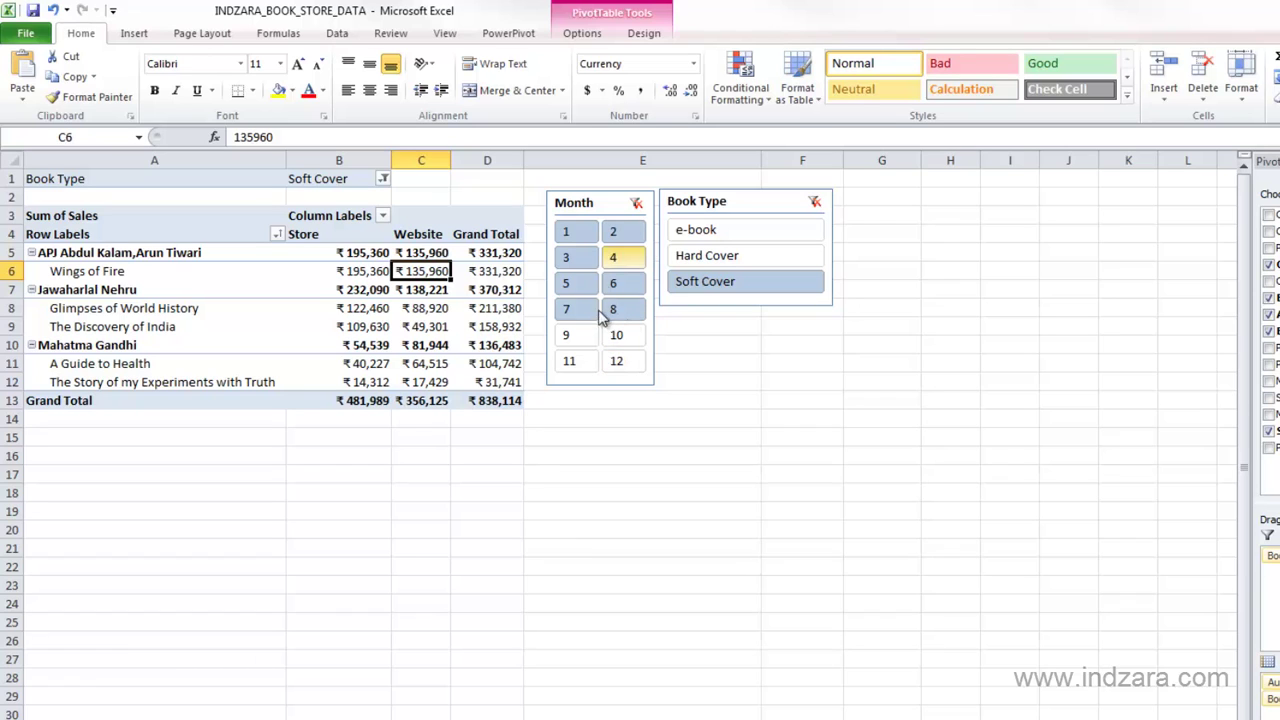
Change the pivot table's data source range to Sales!$A$1:$O$469.
click(597, 36)
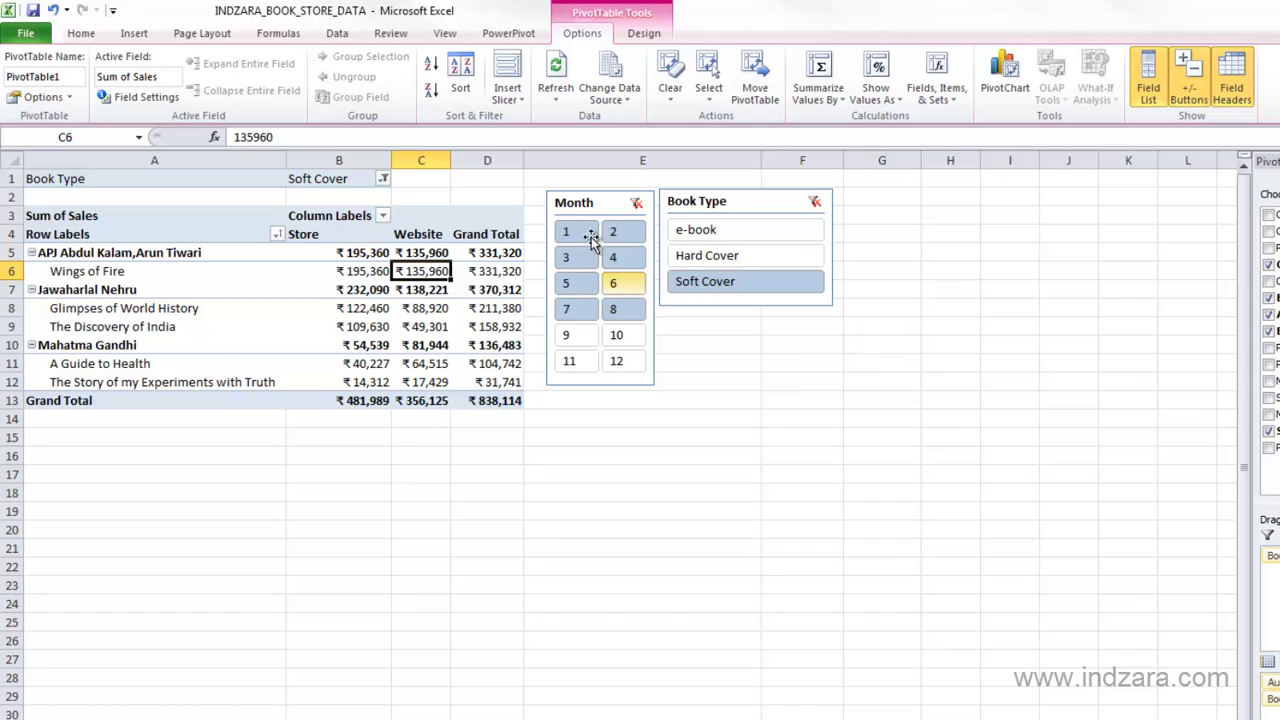
mouse_move(412, 367)
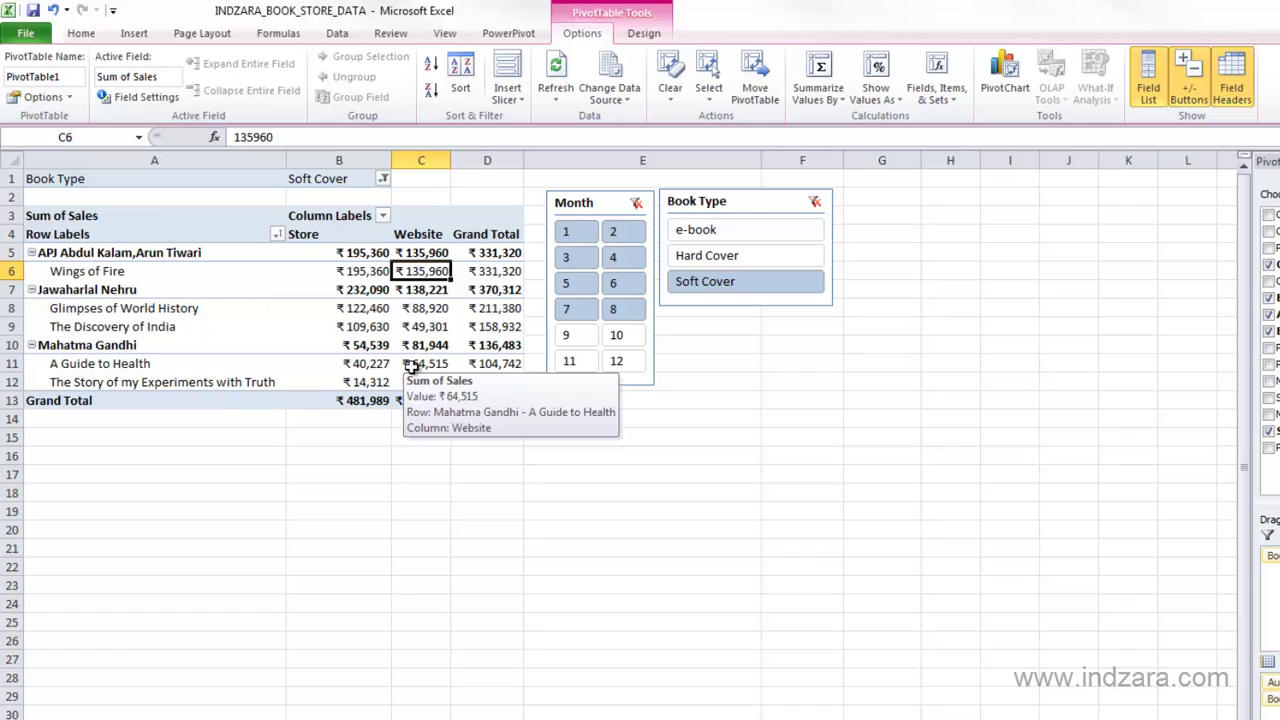
click(615, 100)
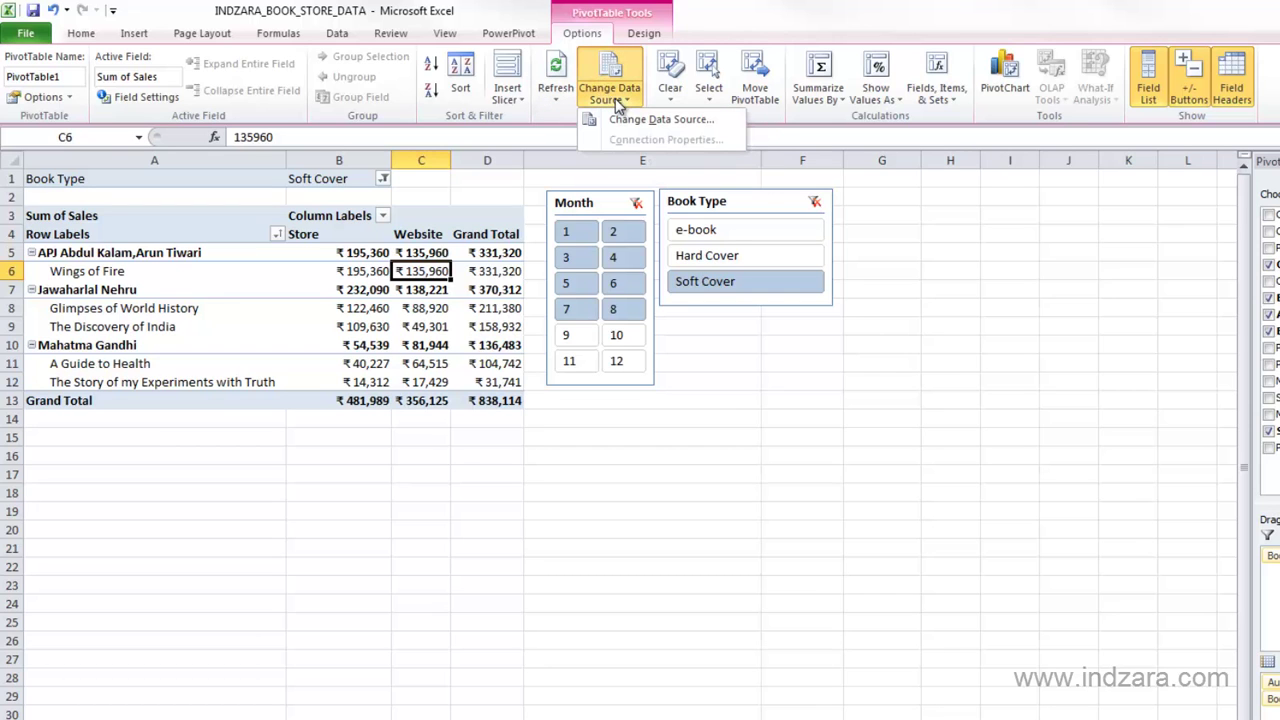
click(622, 120)
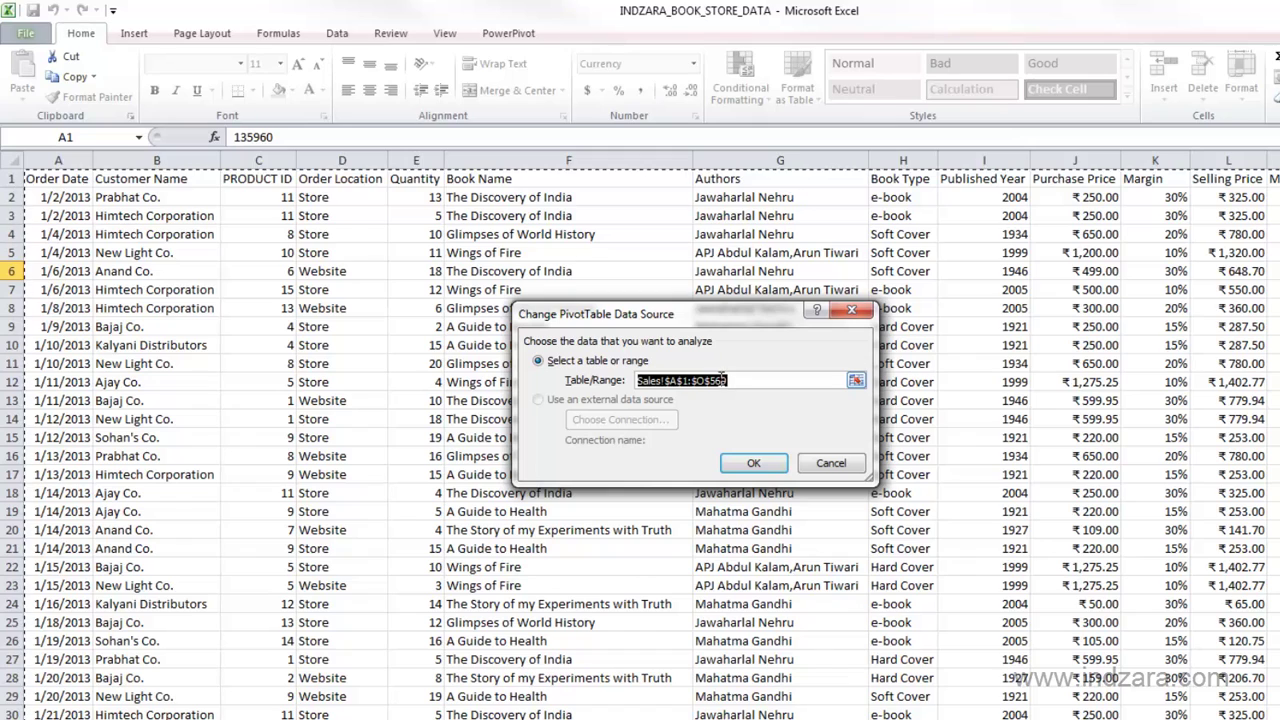
drag(711, 380, 733, 380)
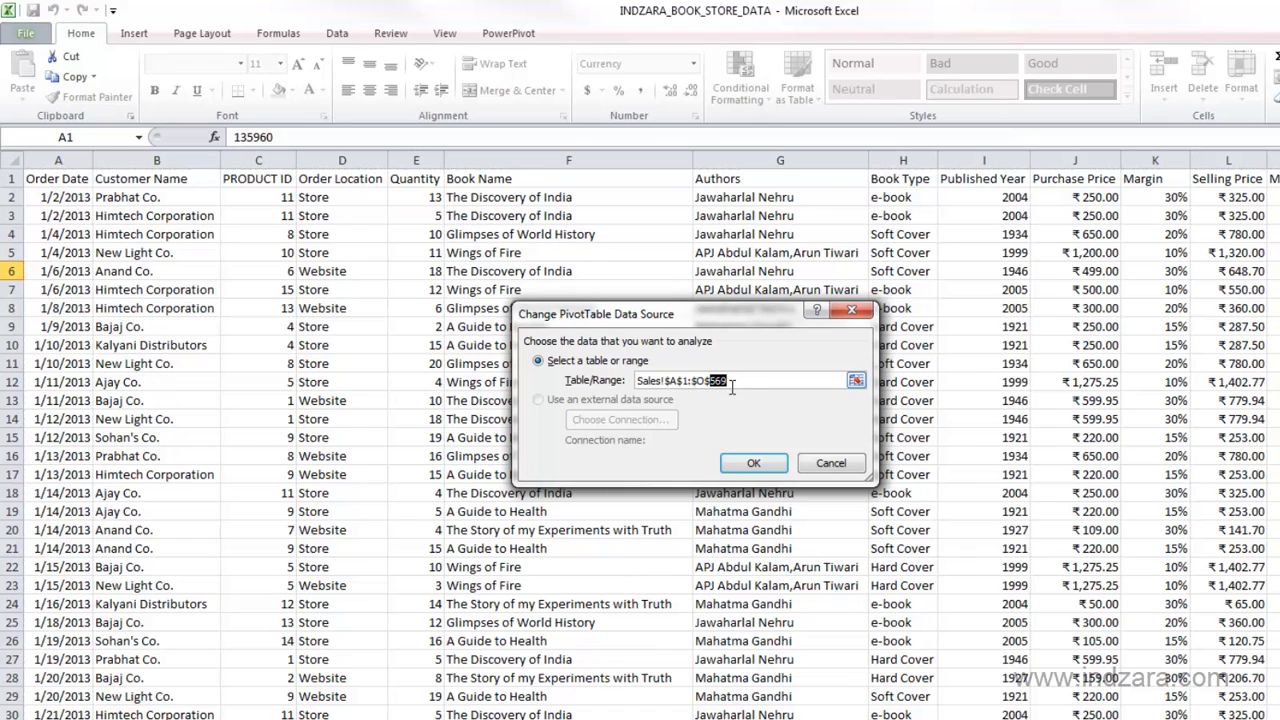
click(748, 466)
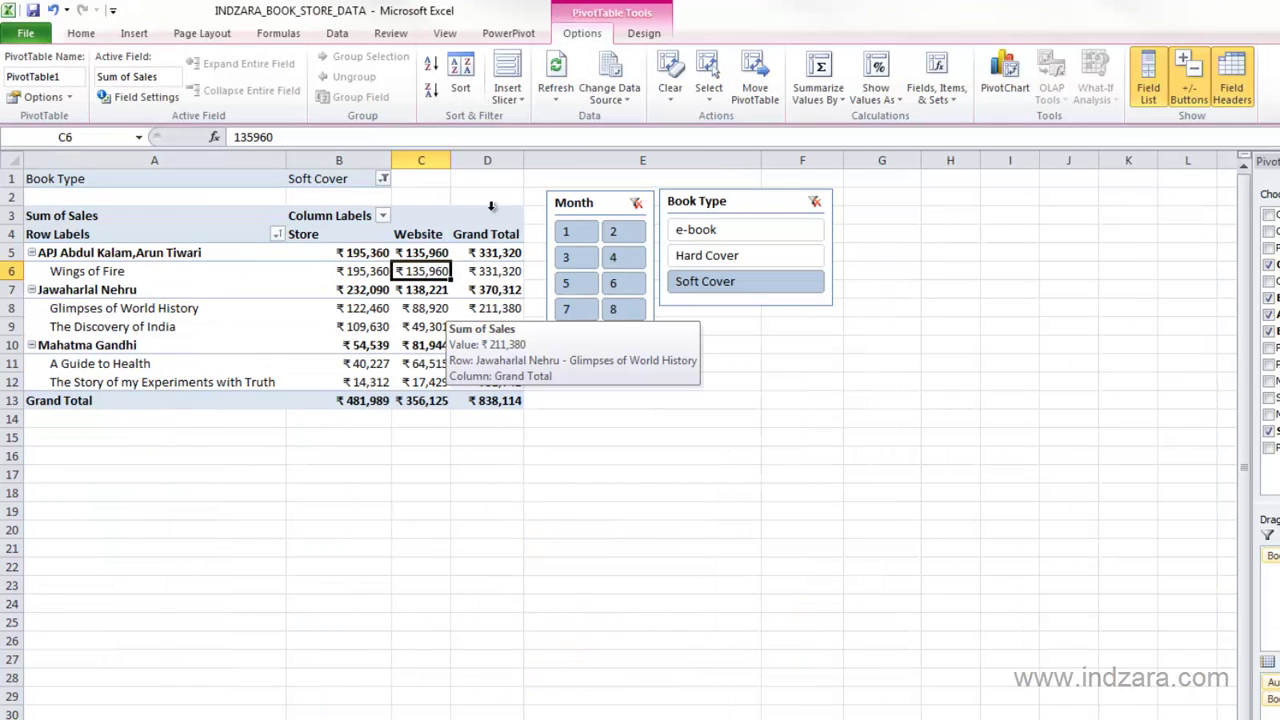
Extend the pivot table's data source range to Sales!$A$1:$O$569.
click(625, 95)
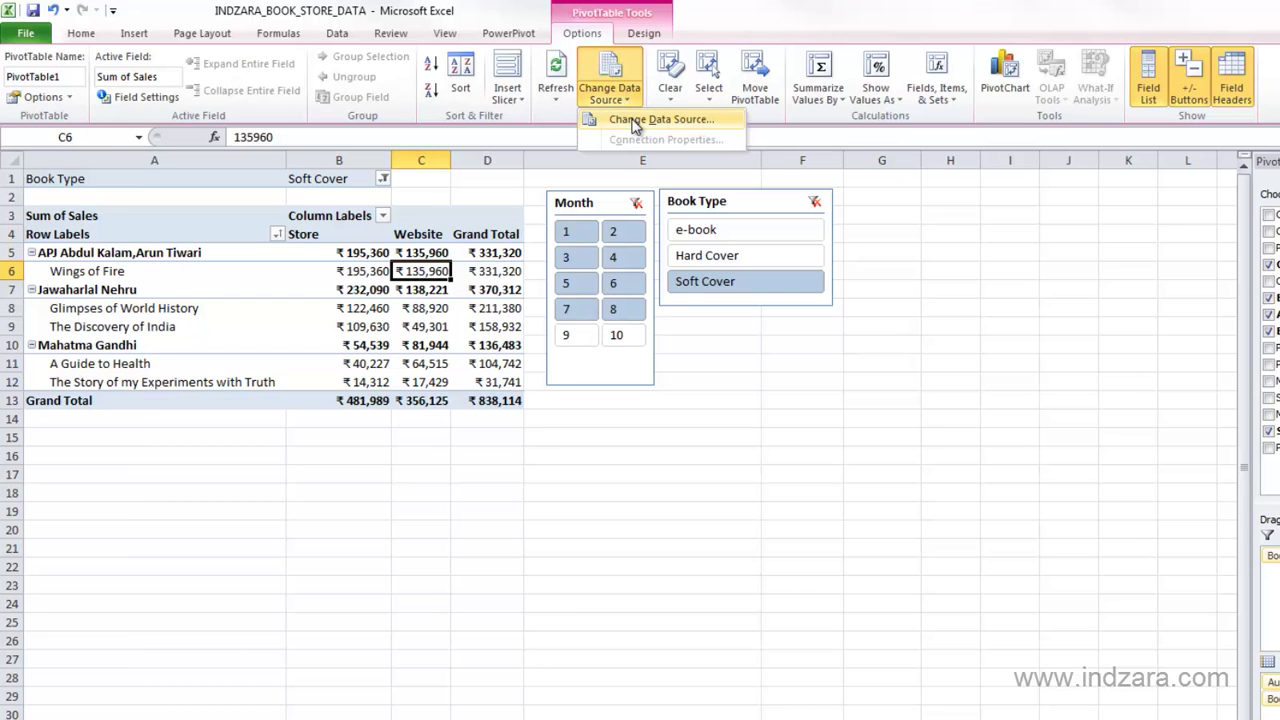
click(633, 121)
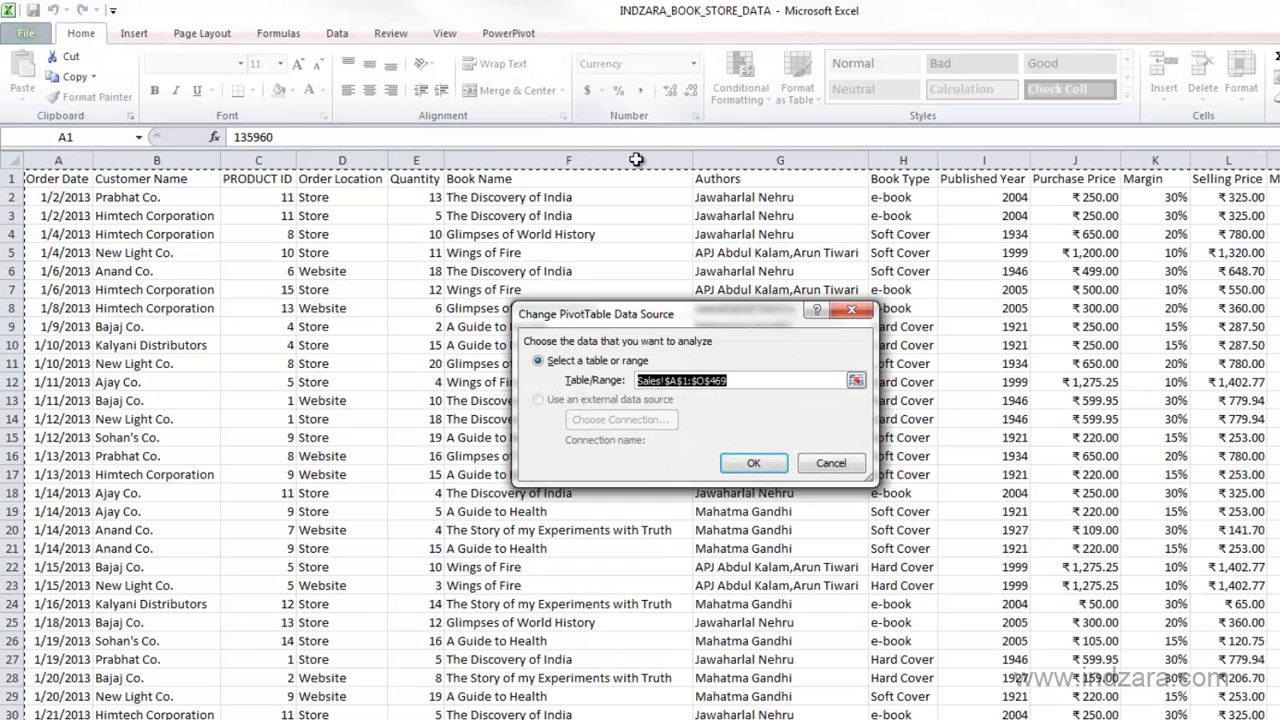
click(723, 380)
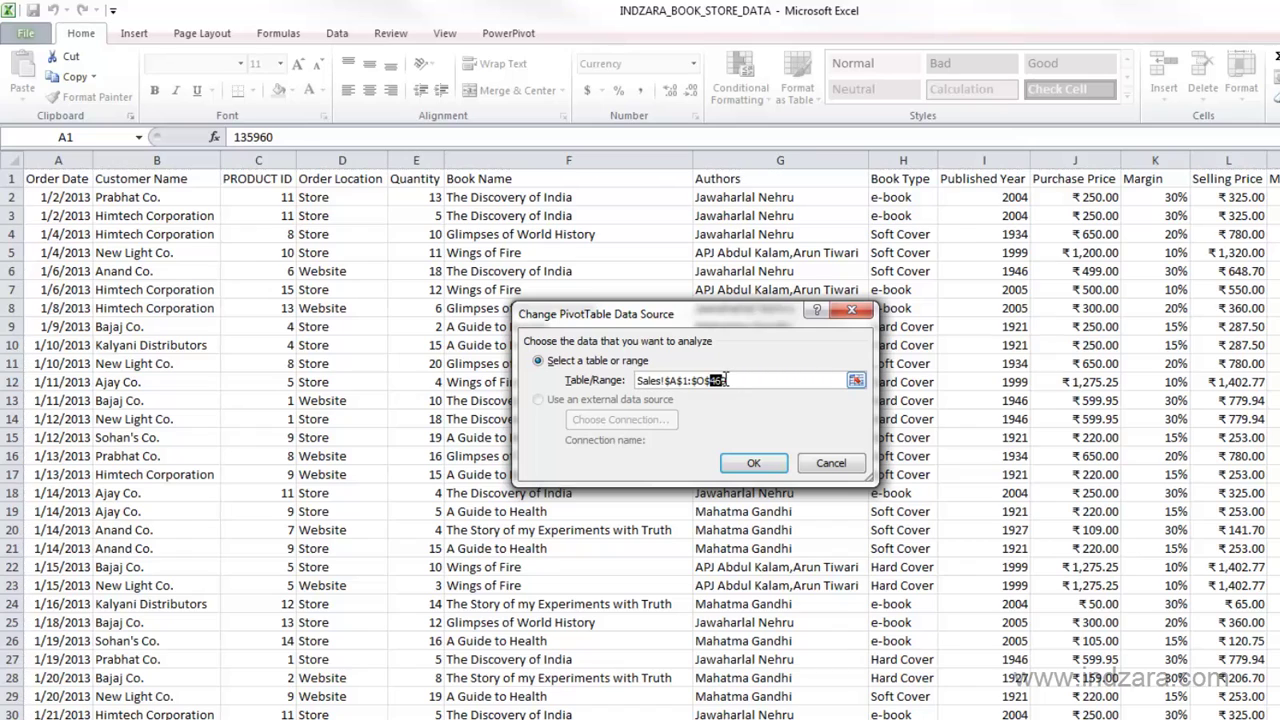
text(56)
click(740, 463)
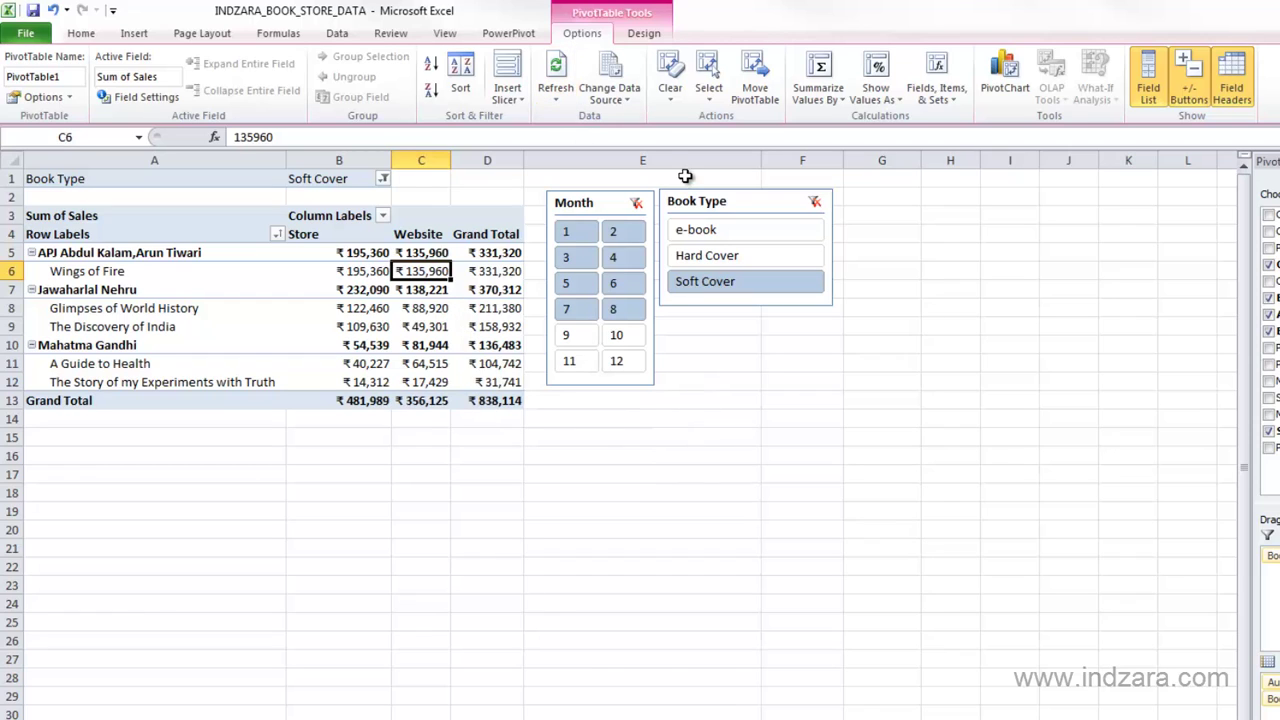
Check the available refresh commands, examine the Order Location and Book Type entries in the Sales sheet, and return to the pivot table.
click(566, 100)
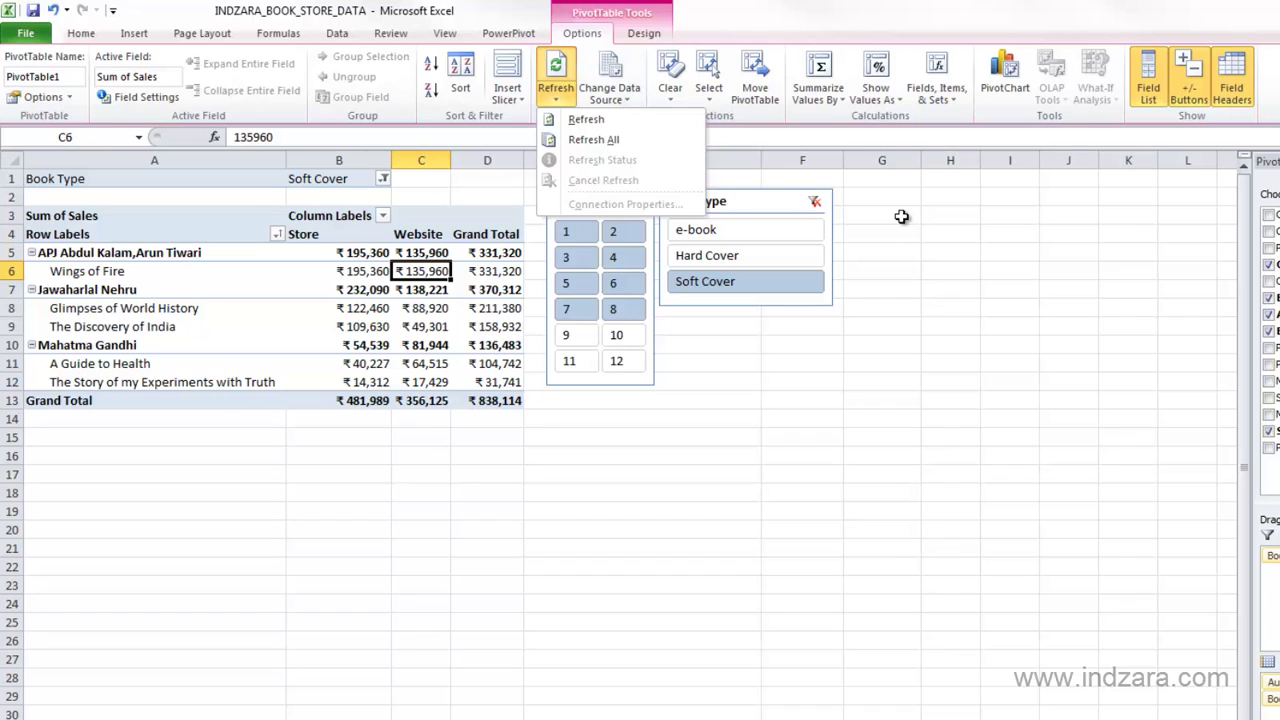
key(Escape)
mouse_move(380, 318)
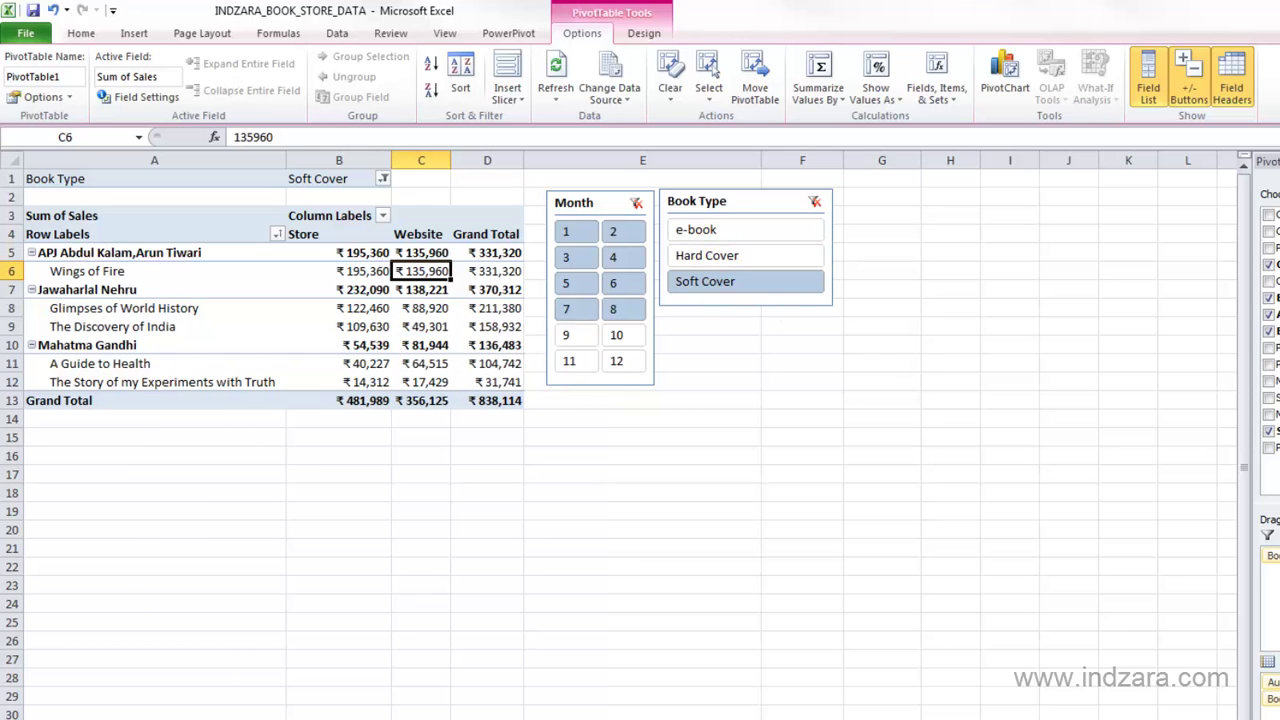
key(ctrl+Page_Down)
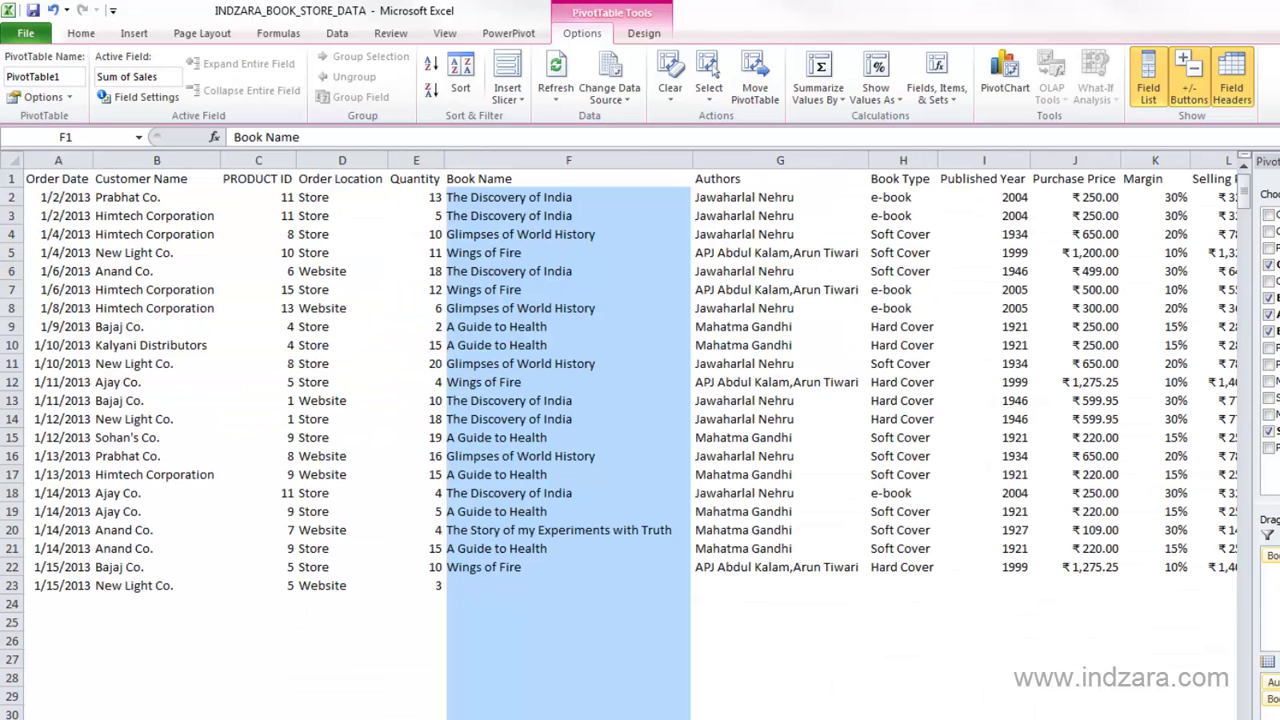
click(522, 347)
drag(348, 238, 331, 386)
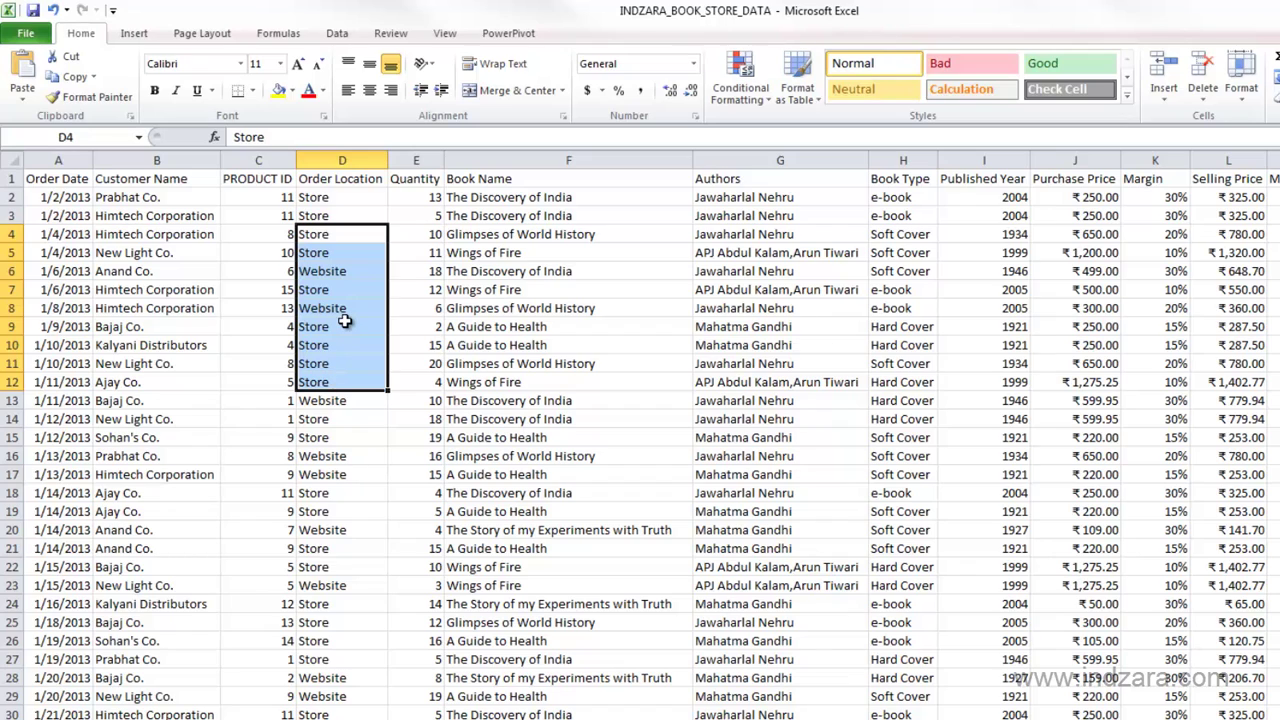
drag(930, 218, 910, 405)
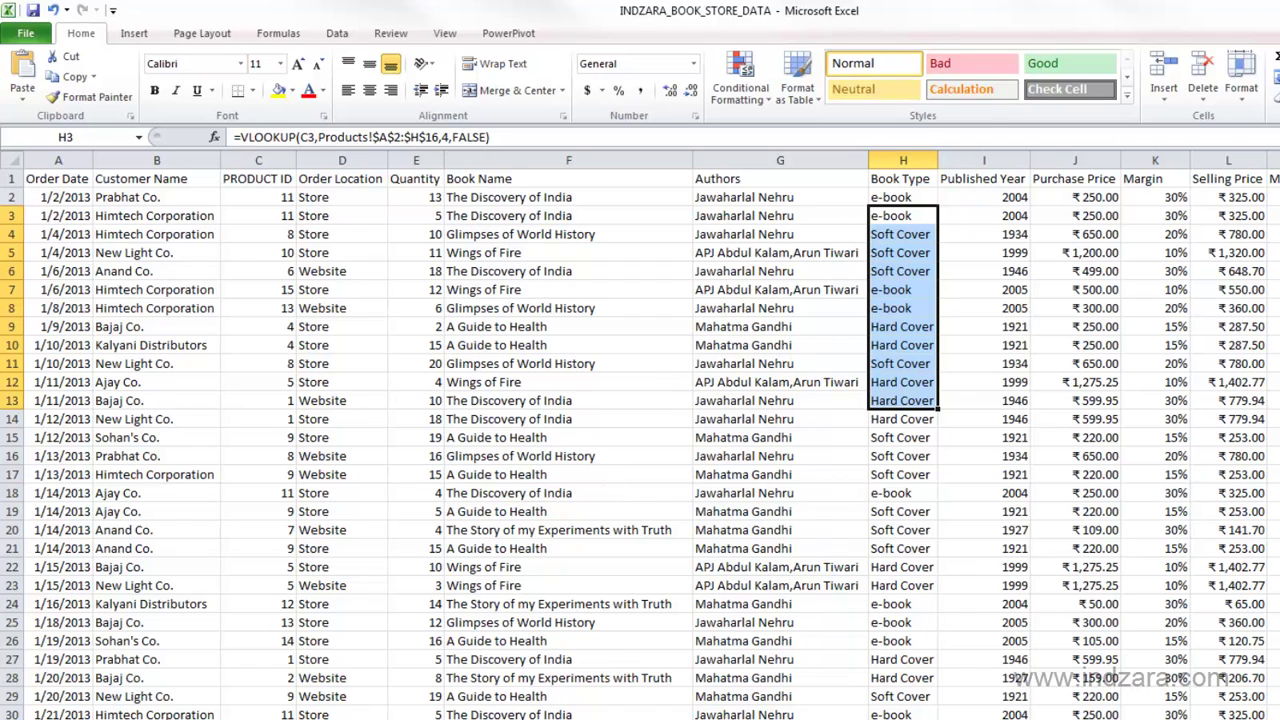
key(ctrl+Page_Down)
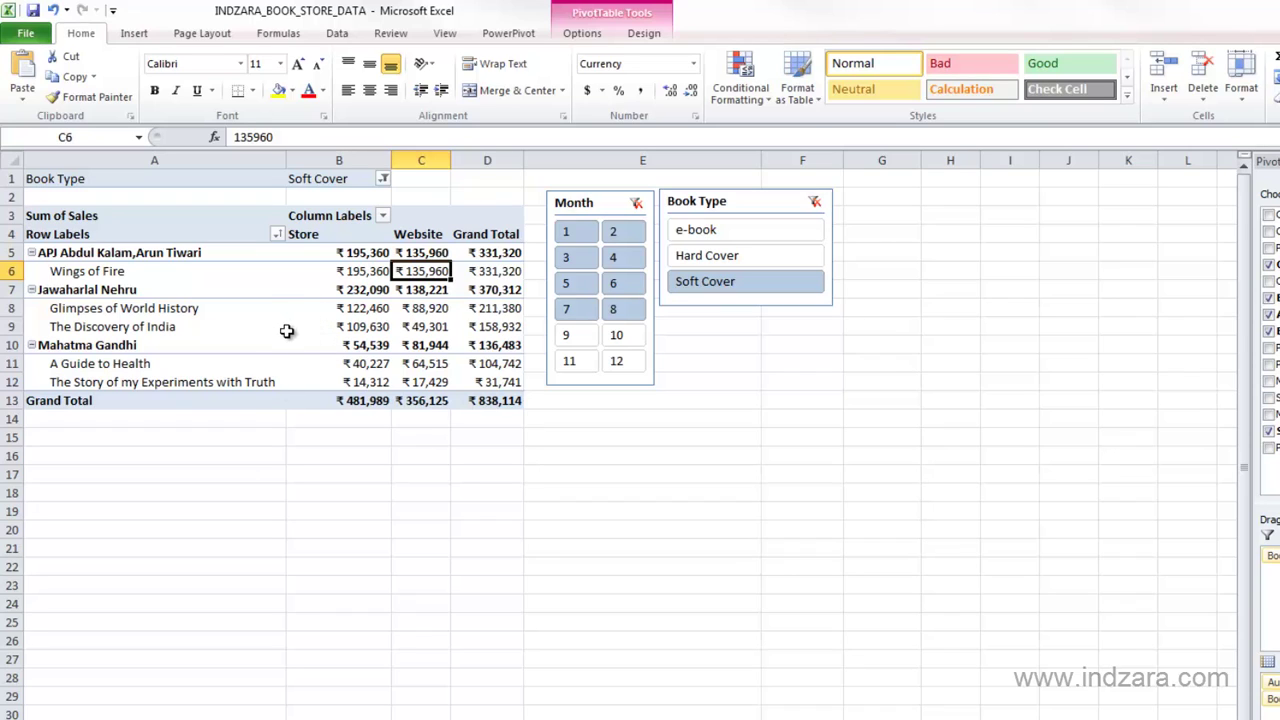
Refresh the pivot table from its Store value for Jawaharlal Nehru.
mouse_move(292, 349)
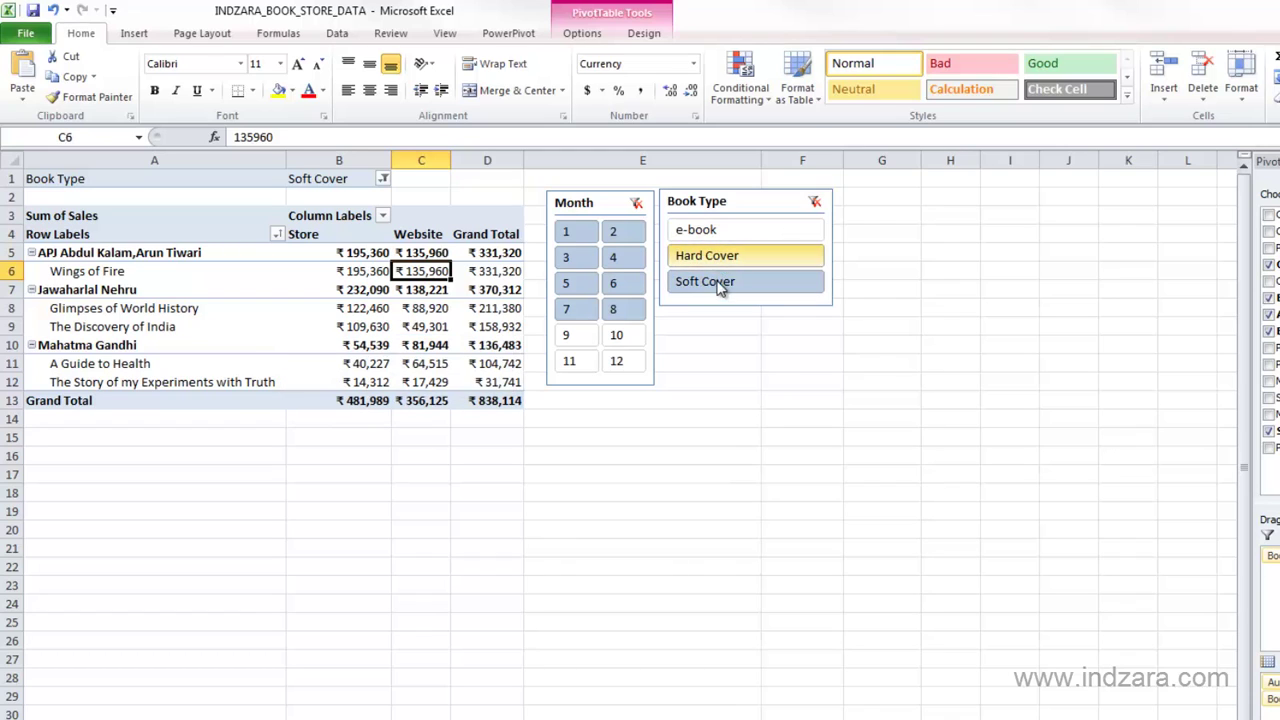
click(355, 291)
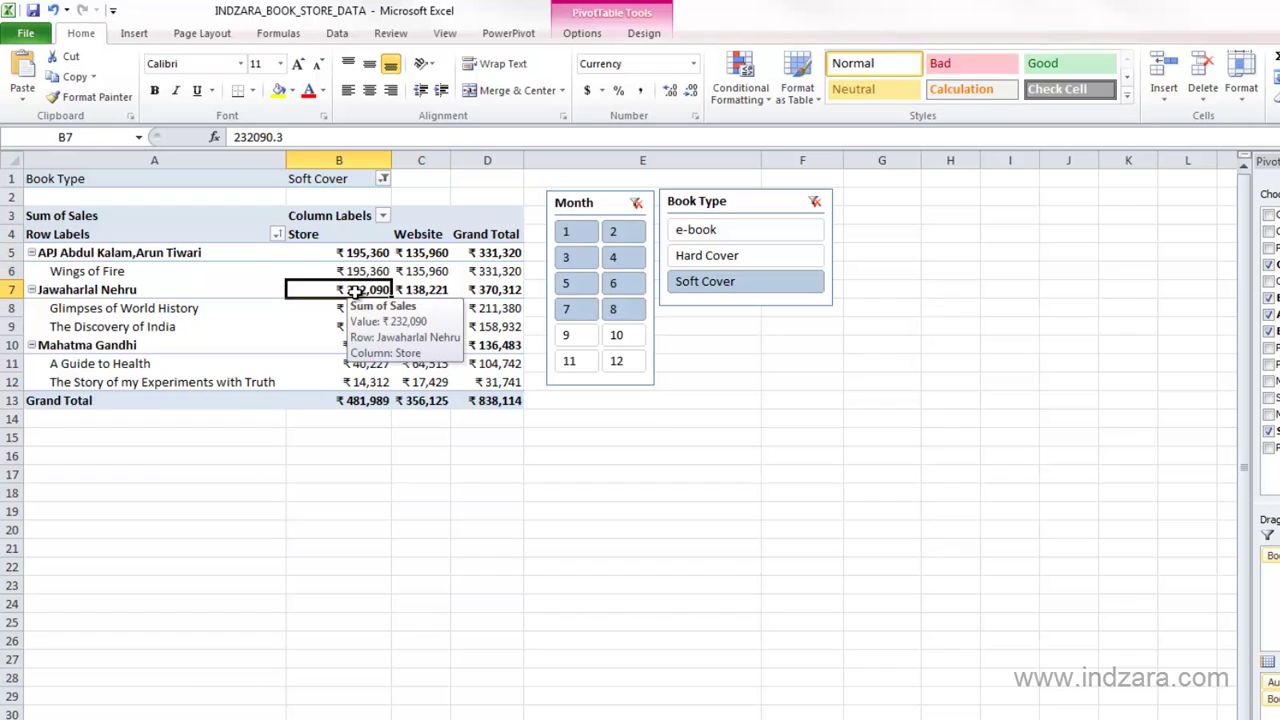
click(605, 37)
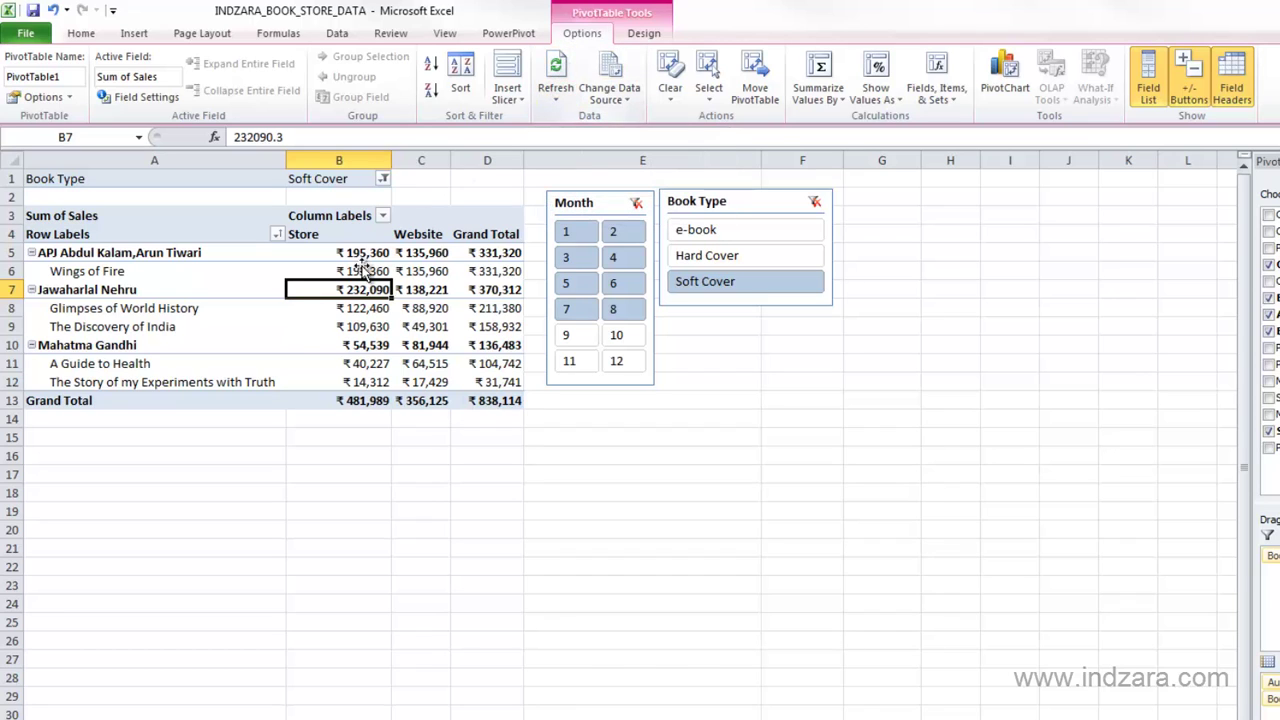
right_click(338, 298)
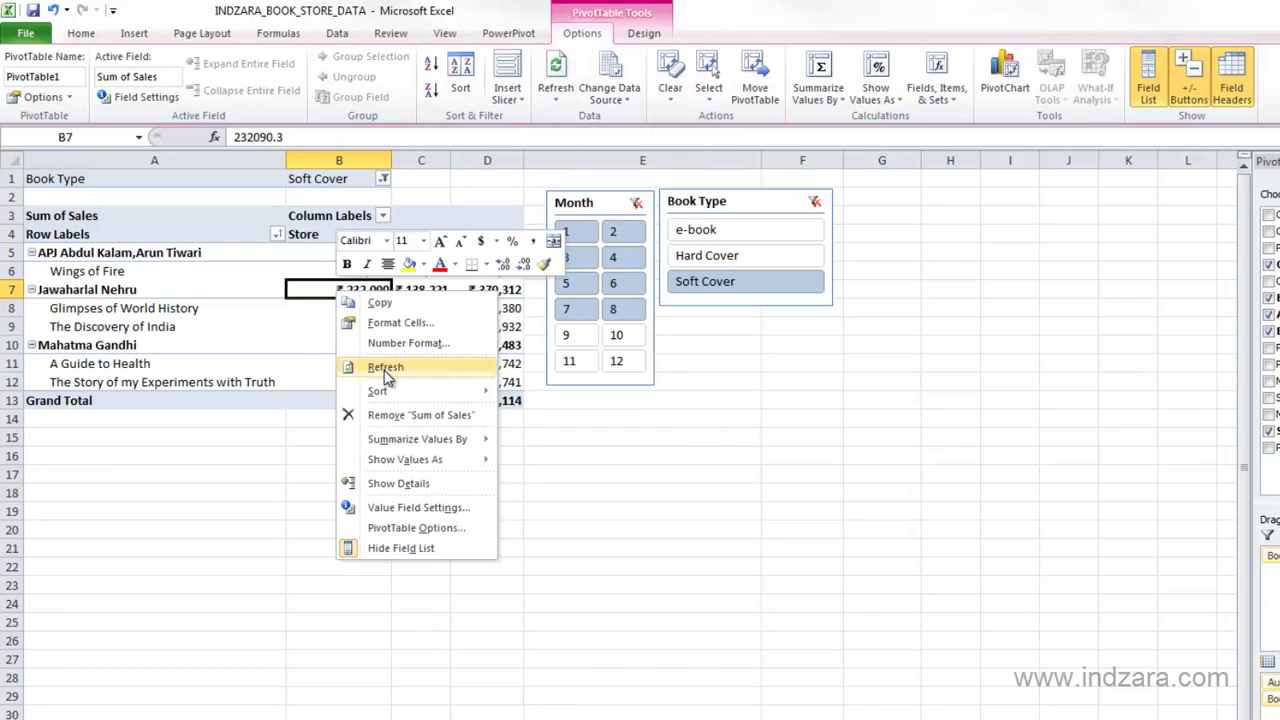
click(385, 370)
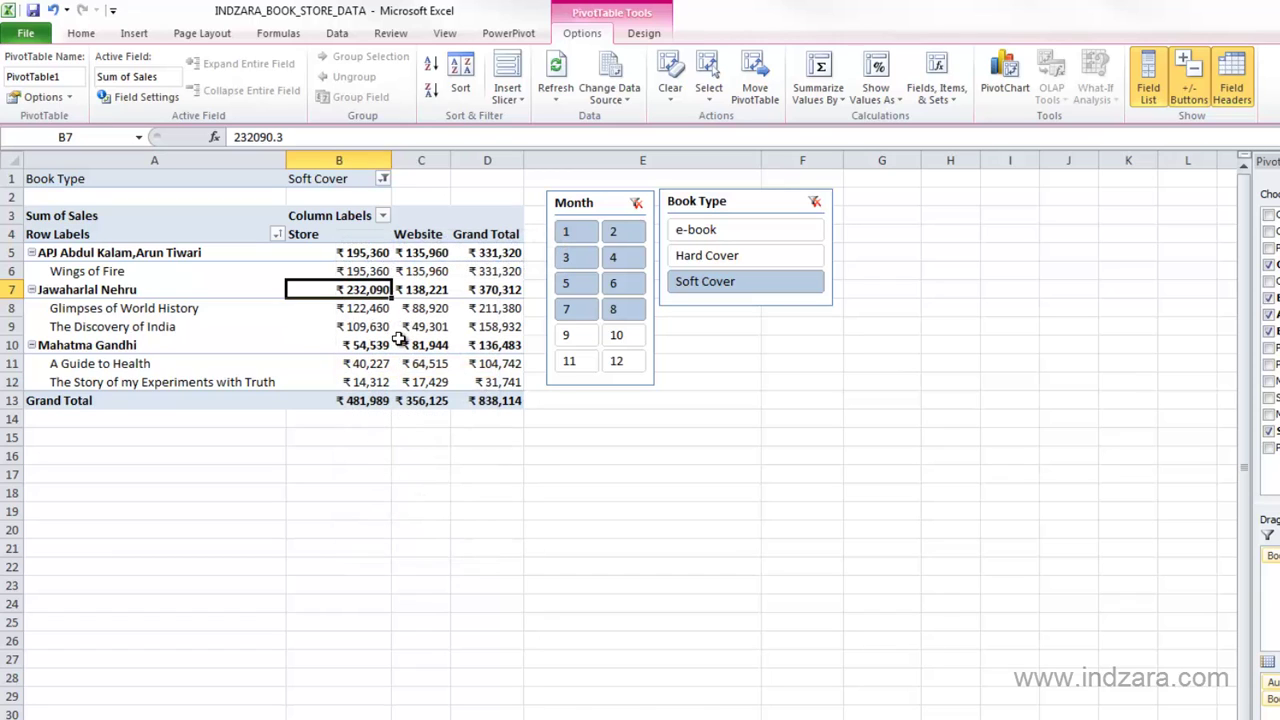
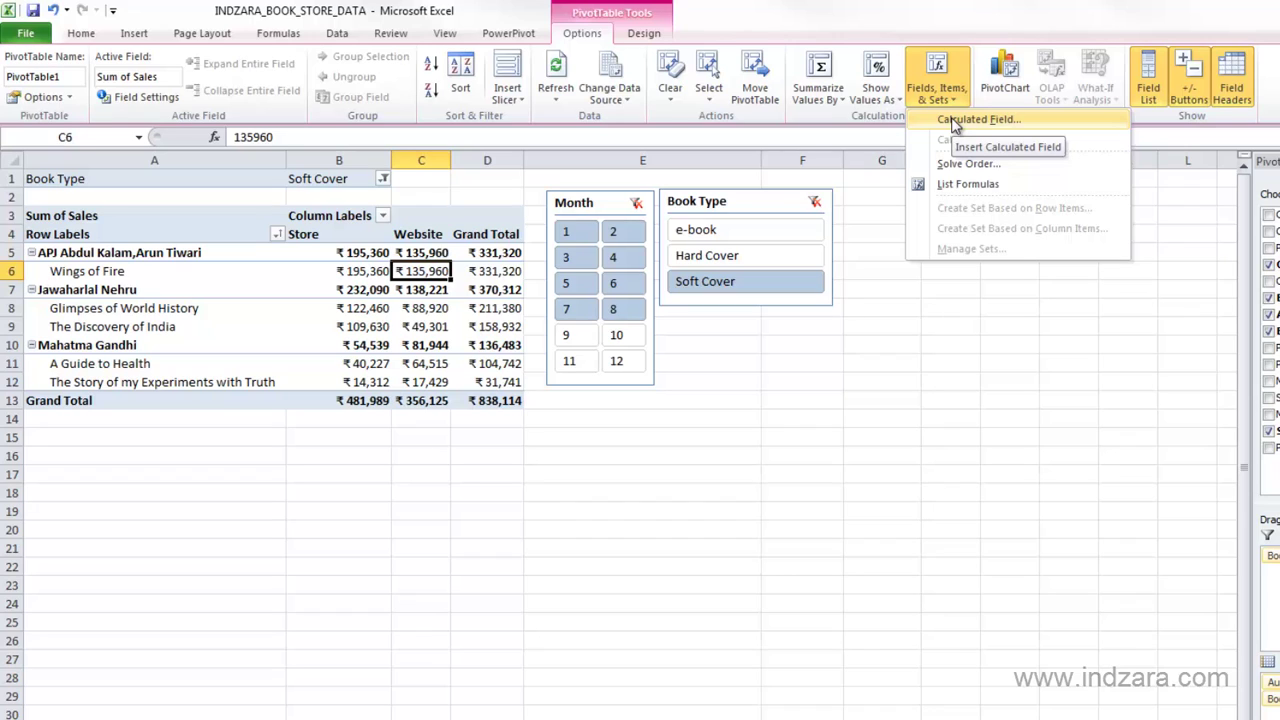
Create a pivot table at A1 of a new worksheet from Sales!$A$1:$O$569, with Month as its row labels.
click(800, 355)
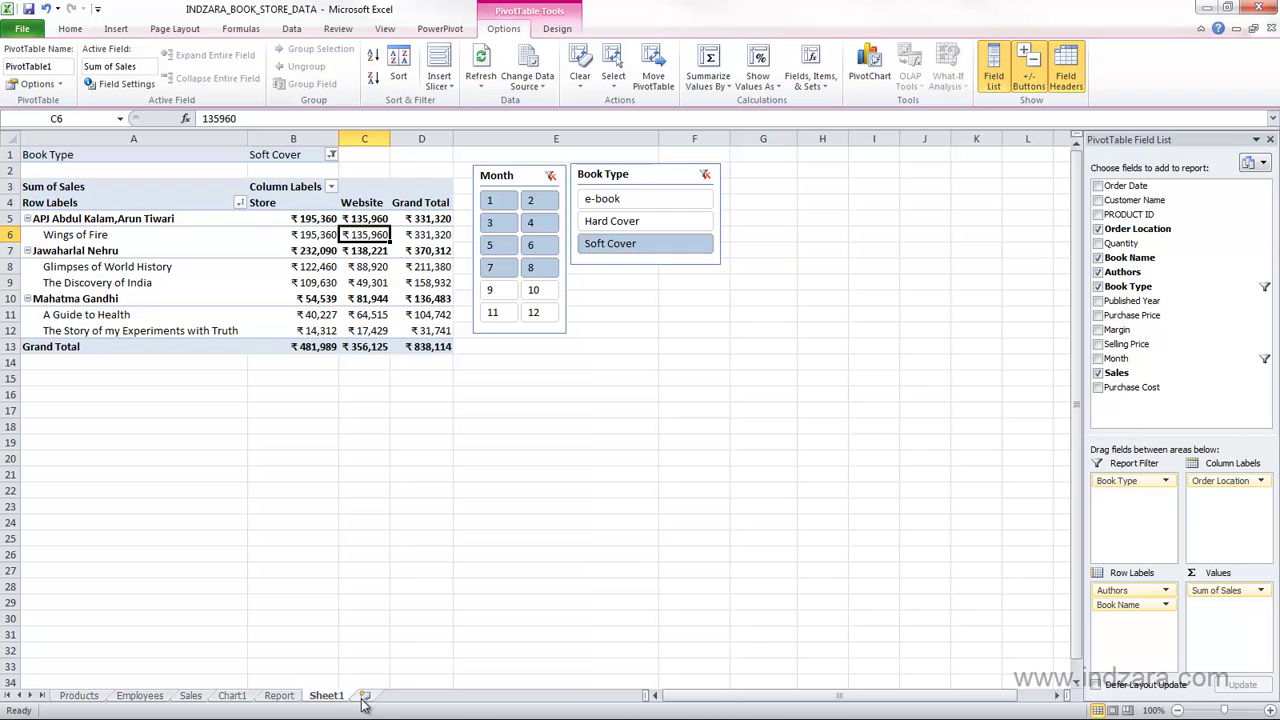
click(365, 695)
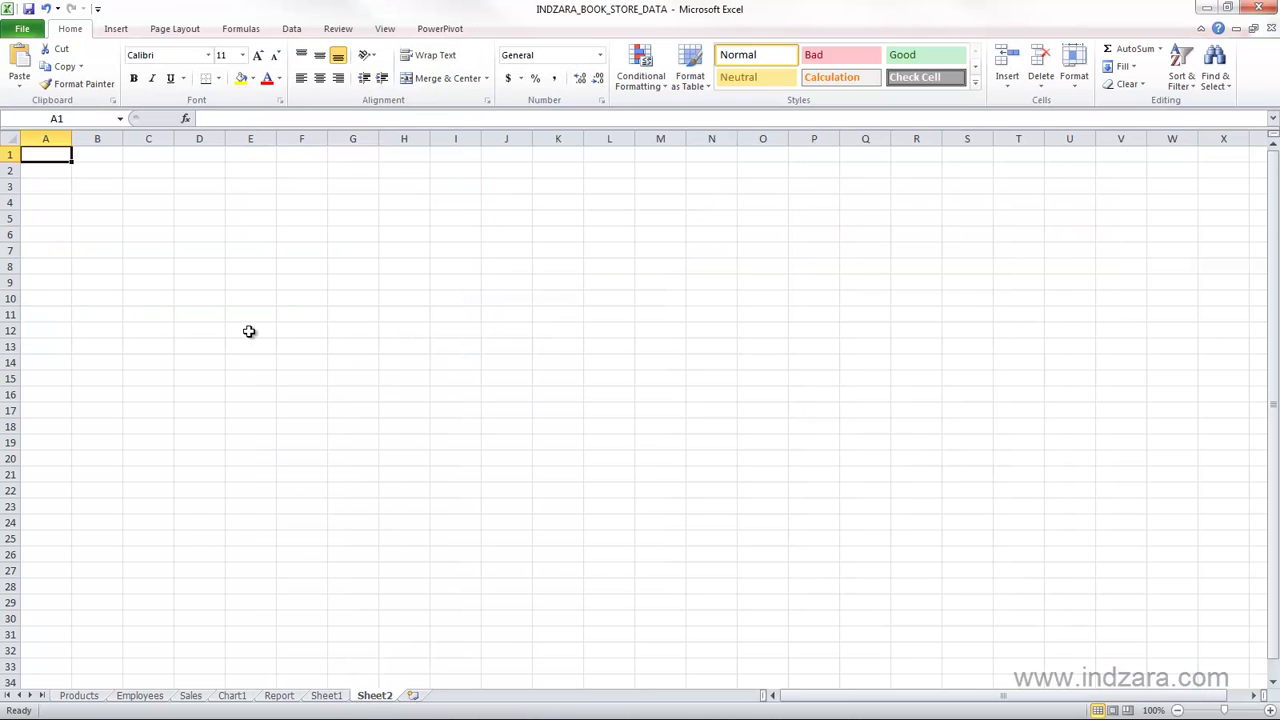
click(127, 30)
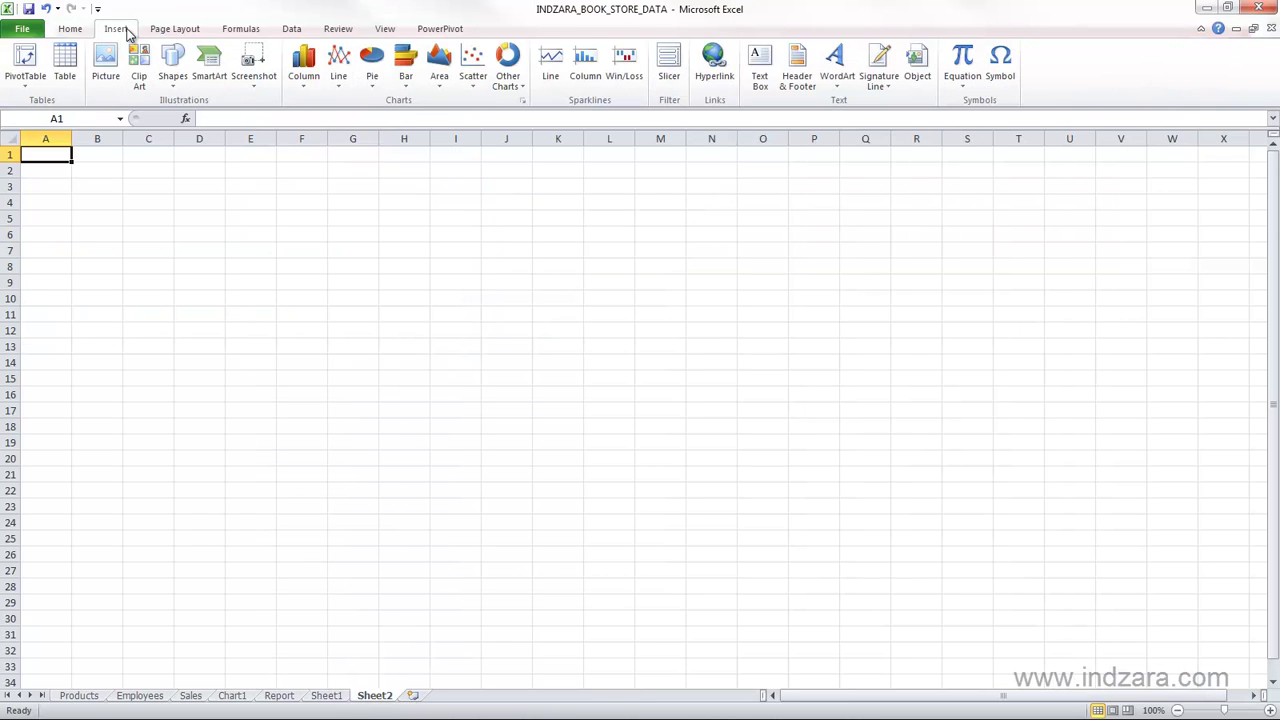
click(25, 63)
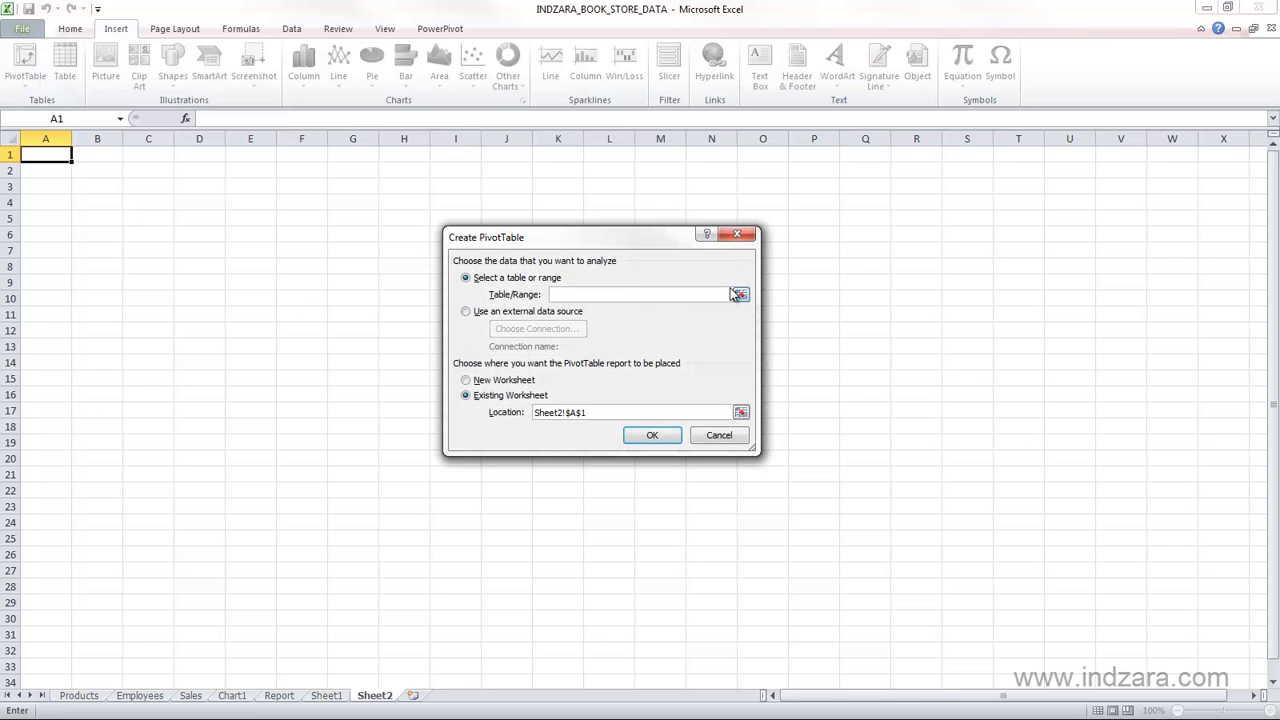
click(741, 295)
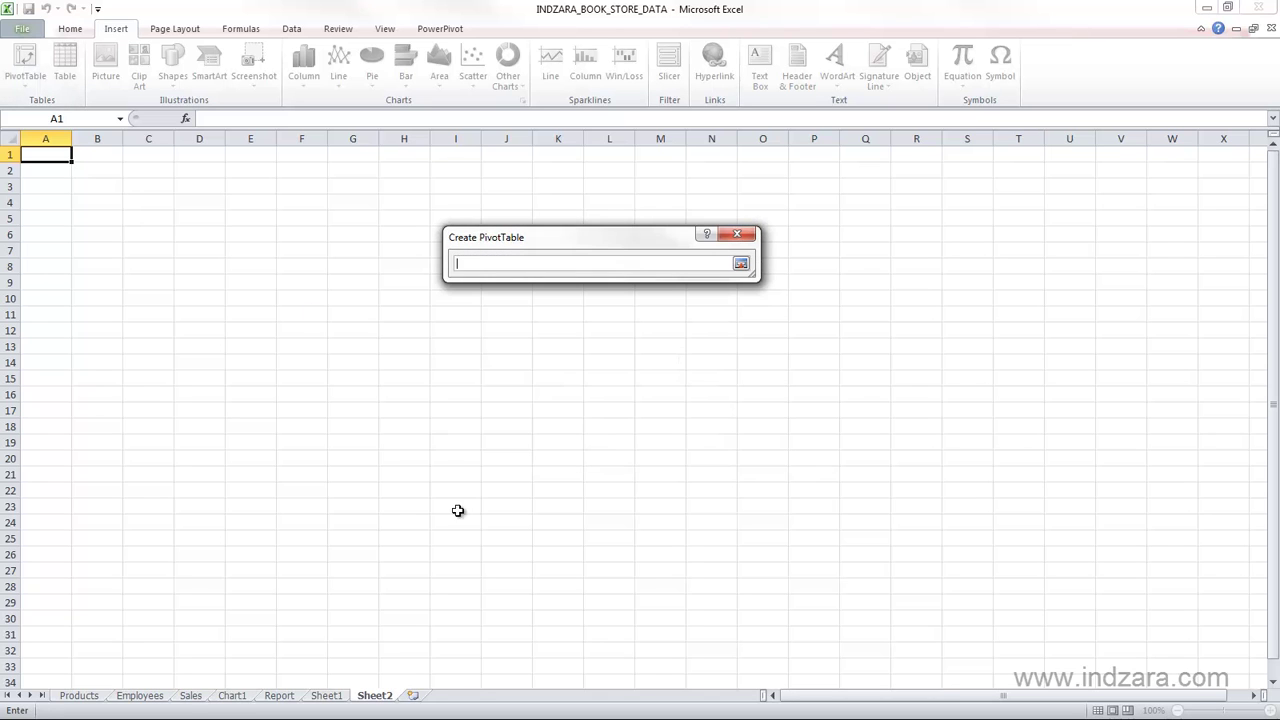
click(198, 695)
drag(52, 158, 217, 293)
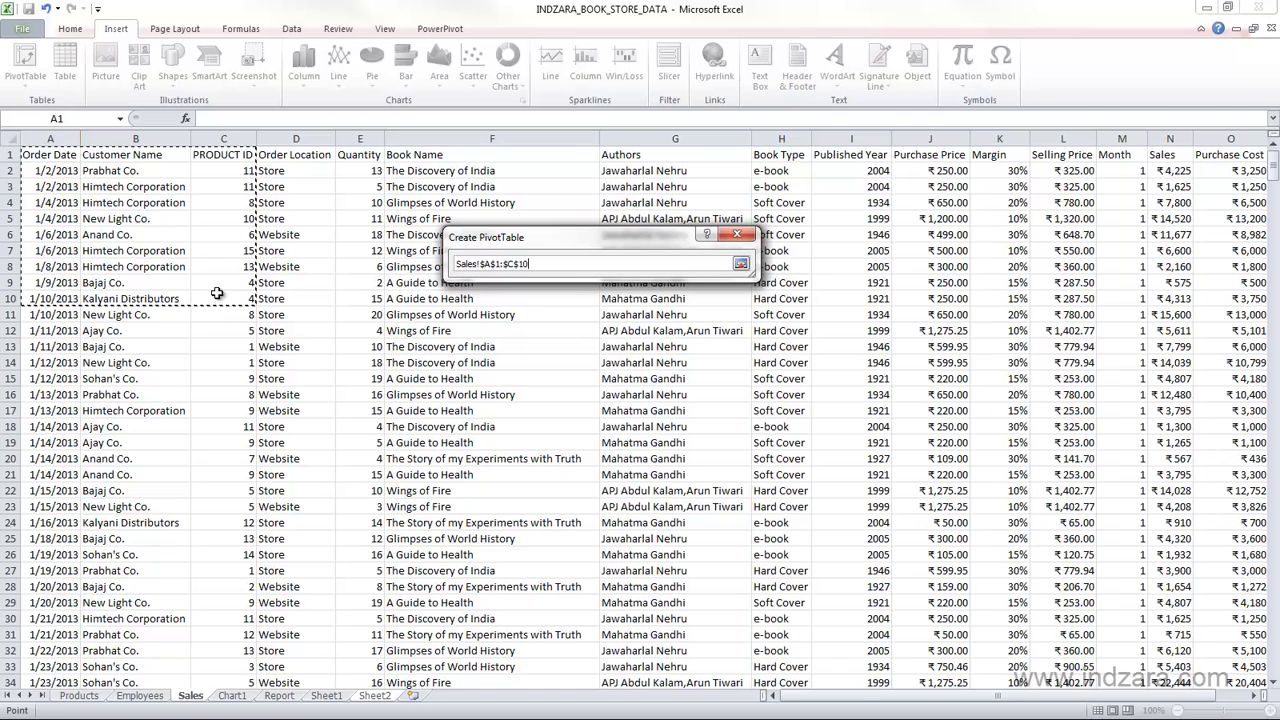
key(ctrl+shift+End)
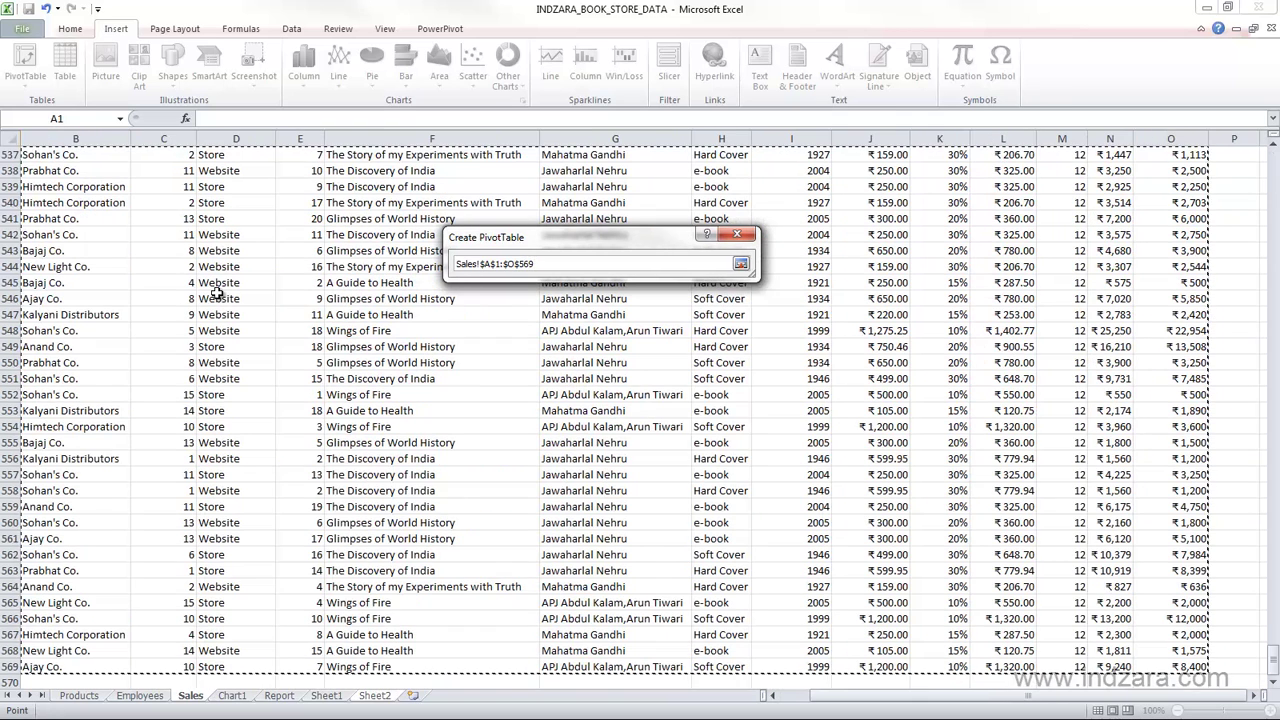
click(745, 264)
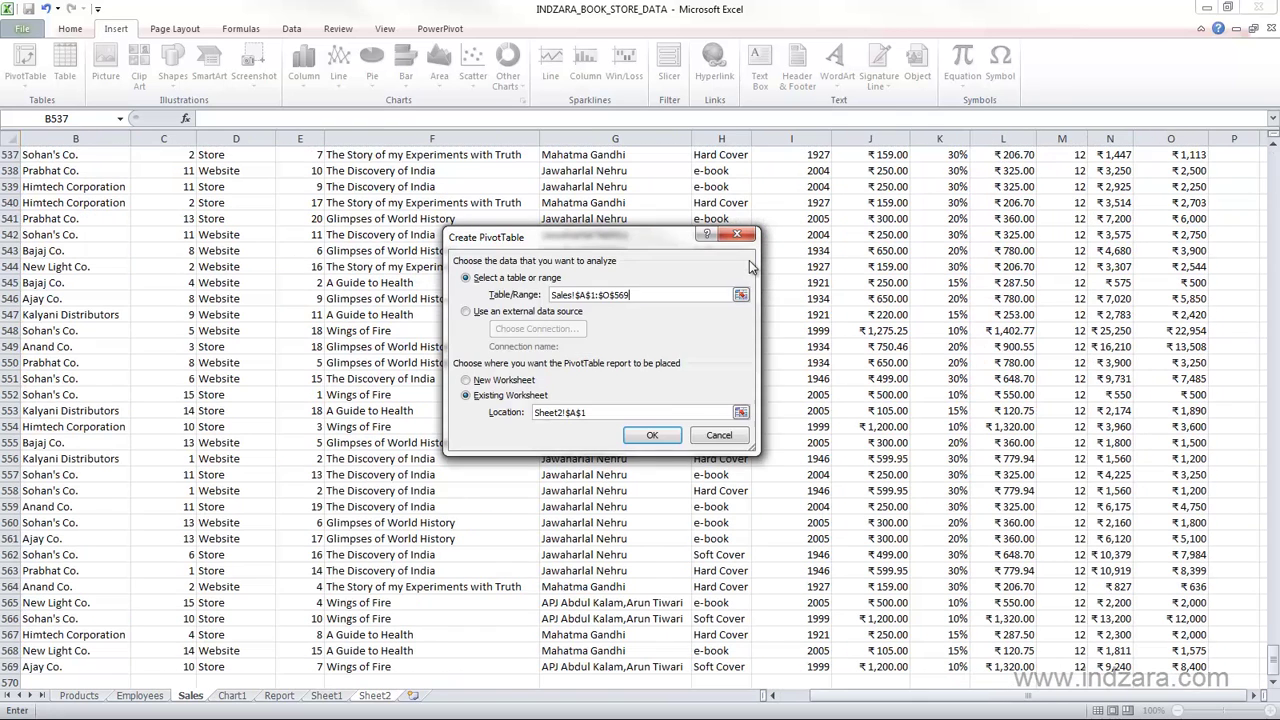
click(633, 437)
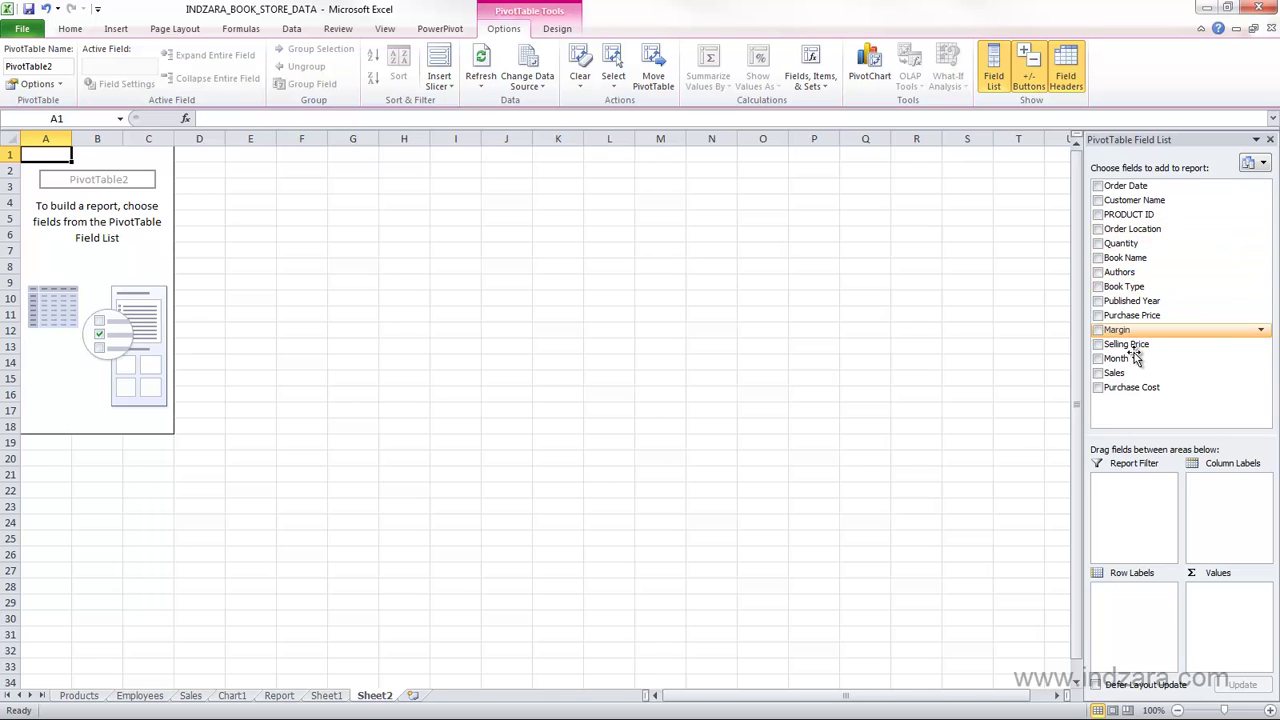
drag(1135, 362, 1128, 632)
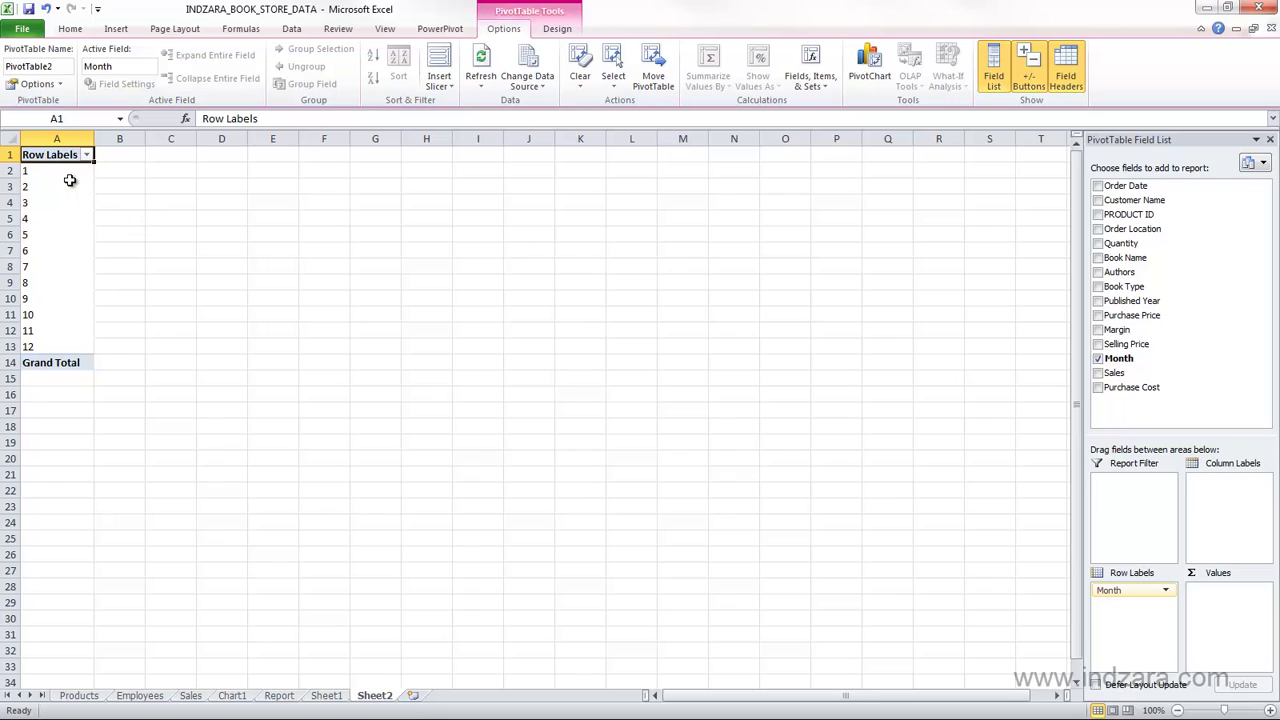
Insert a calculated field named ASP with the formula = Sales/Quantity into the monthly pivot table.
click(835, 80)
click(840, 105)
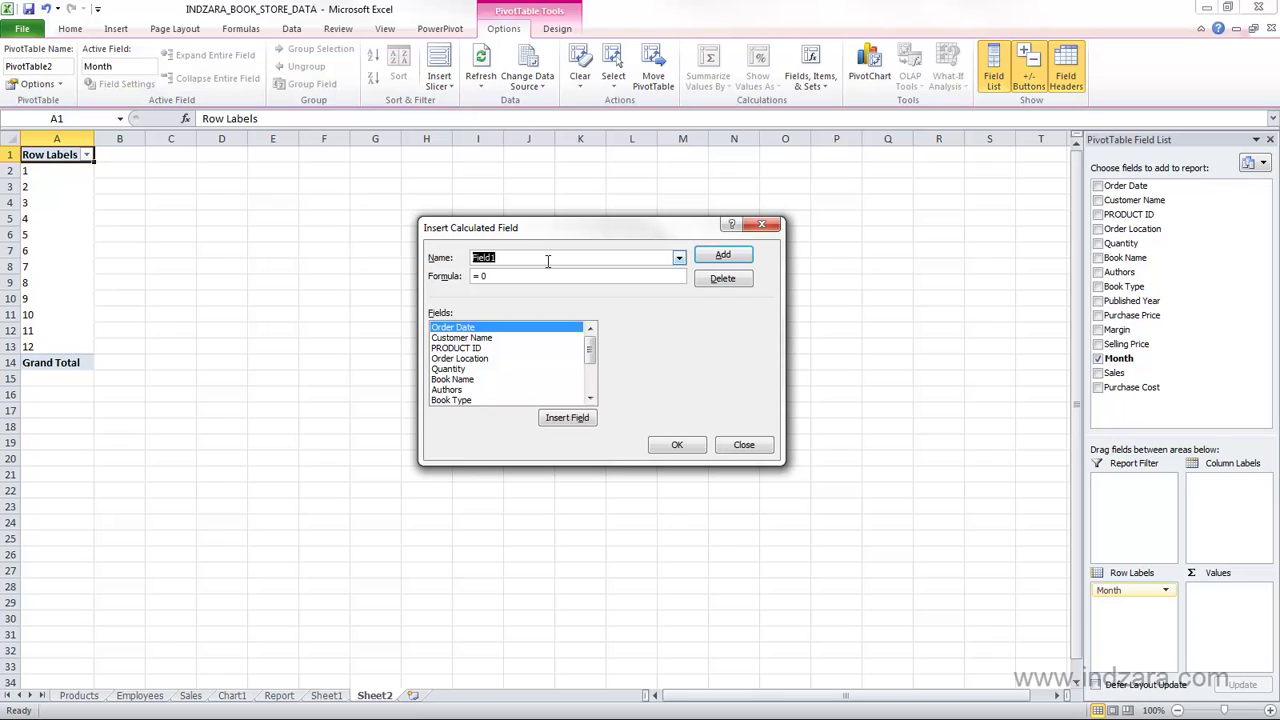
text(ASP)
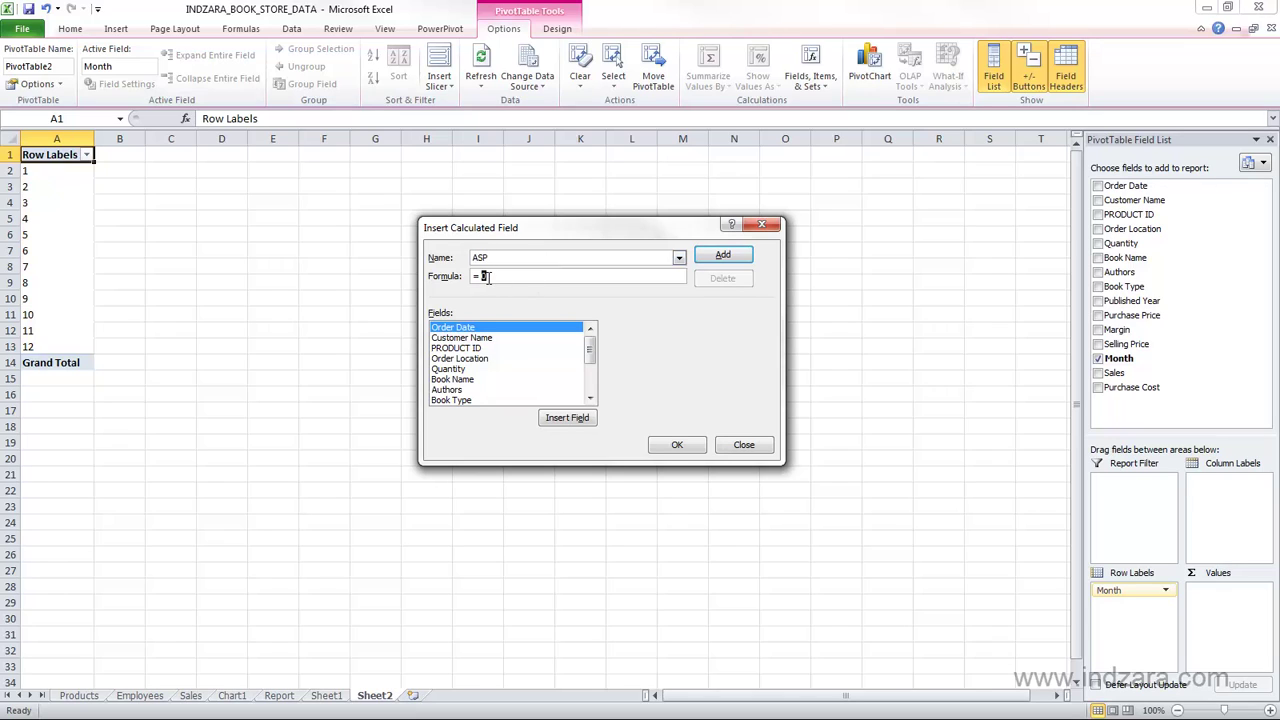
click(590, 398)
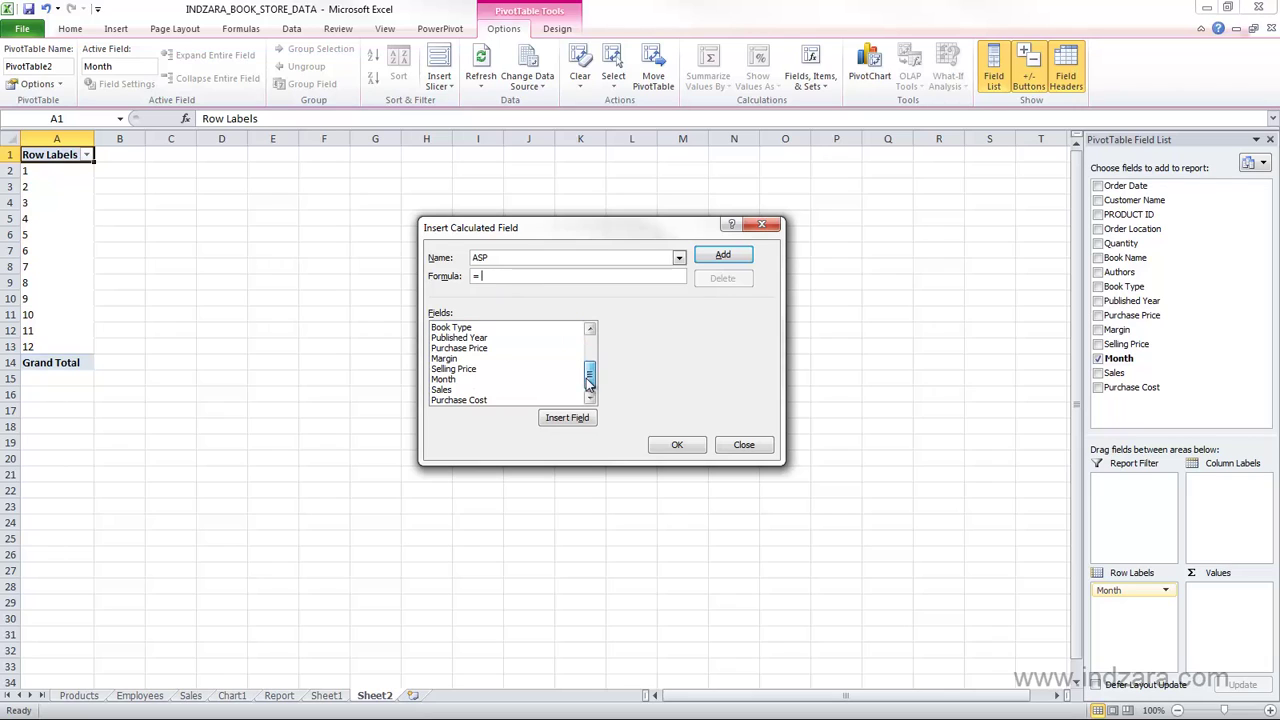
click(505, 390)
double_click(505, 392)
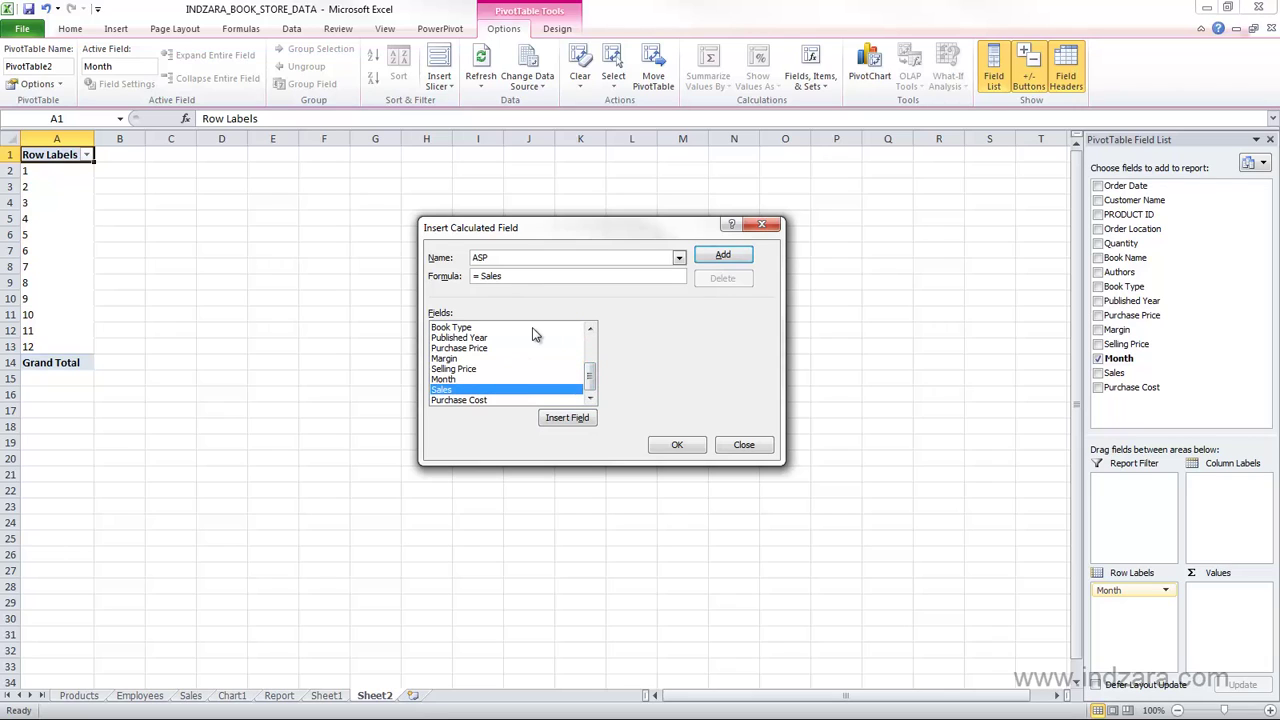
text(/)
drag(590, 380, 591, 337)
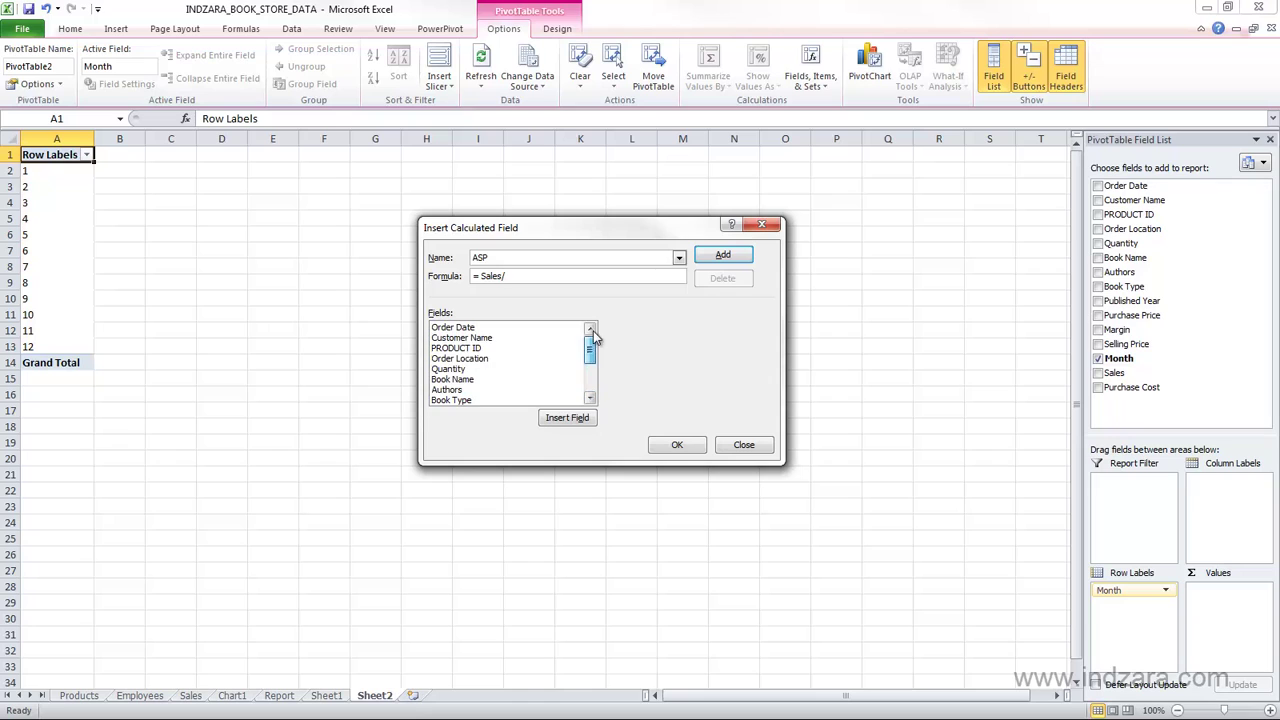
double_click(441, 370)
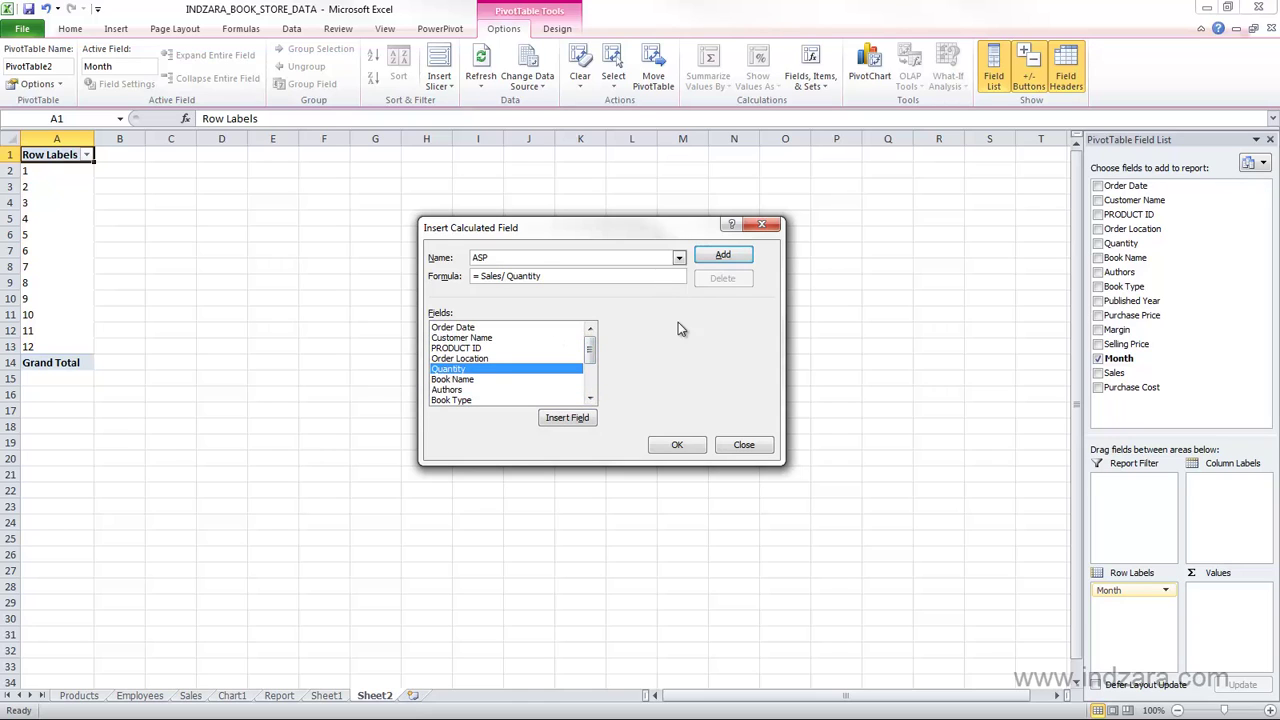
click(677, 448)
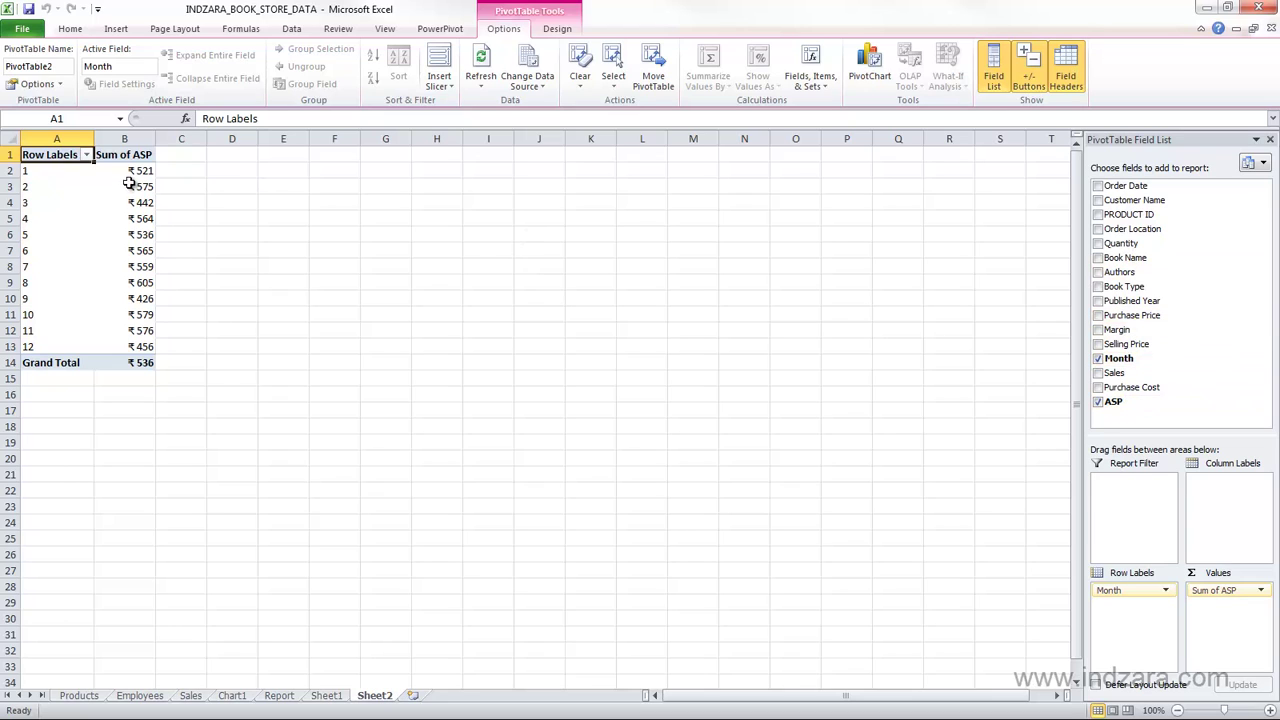
Check the summary function and Show Values As options in the value field settings of Sum of ASP, and leave them unchanged.
click(1258, 589)
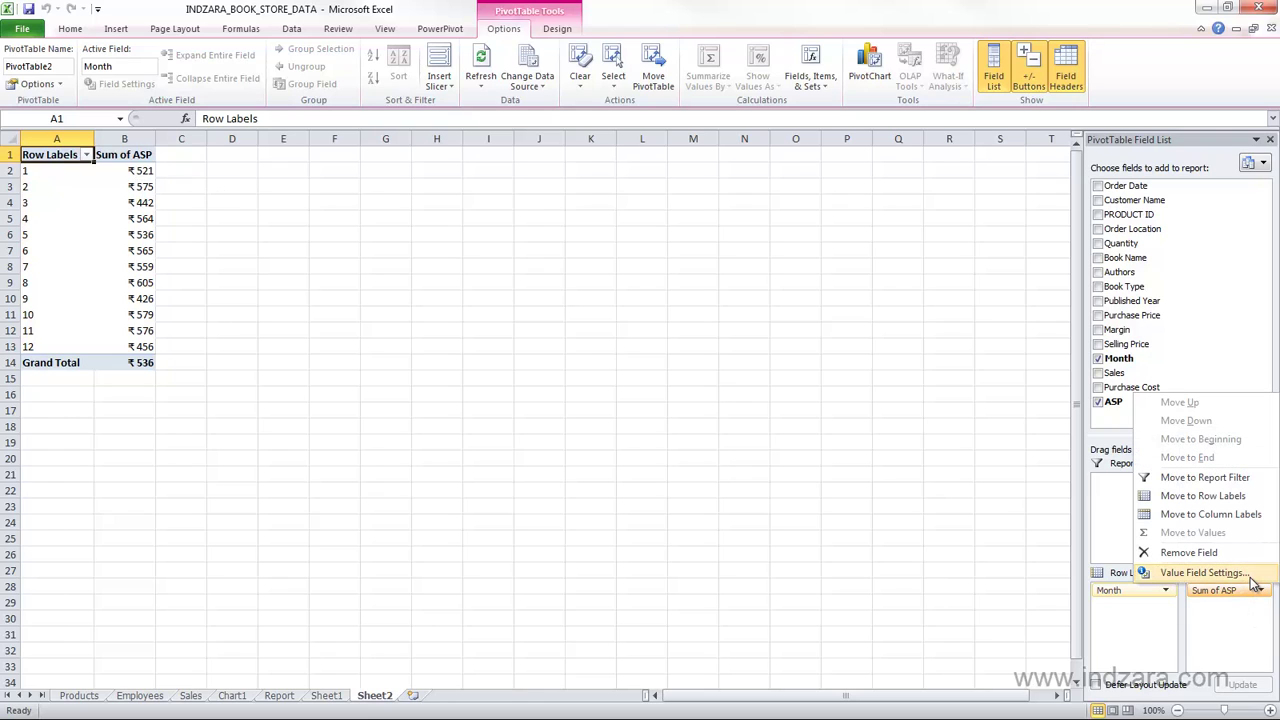
click(1252, 578)
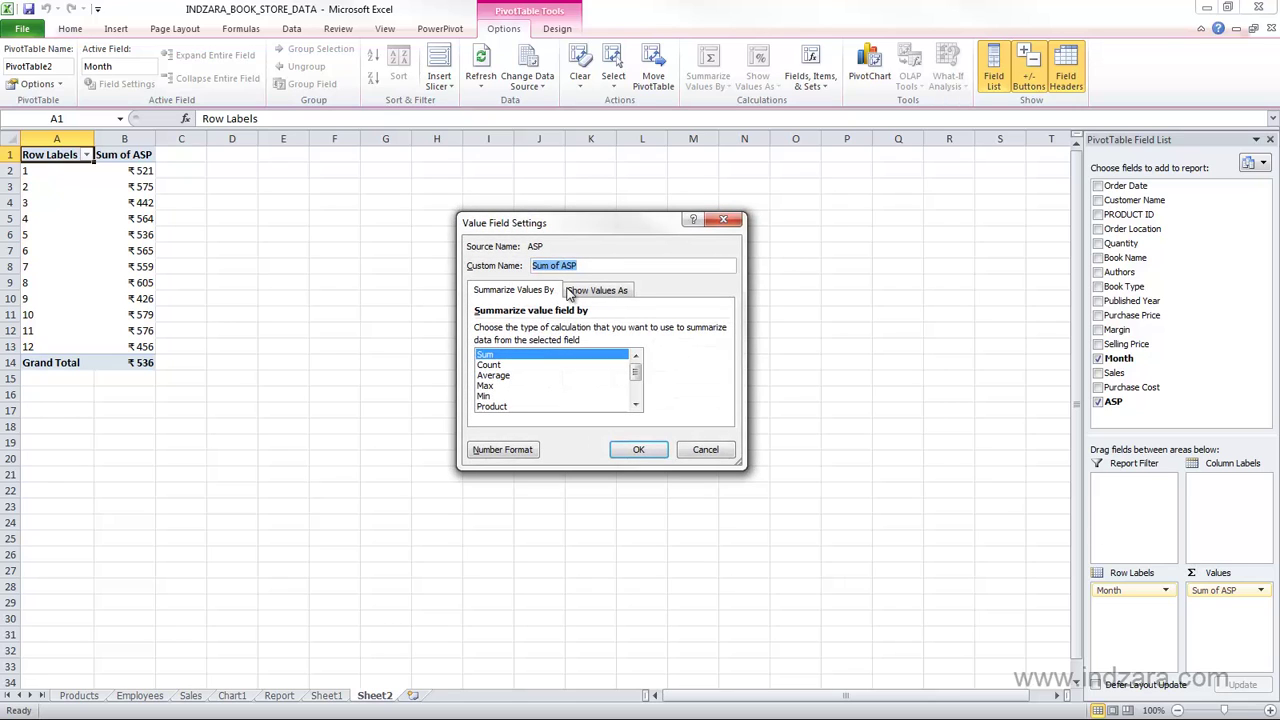
click(564, 292)
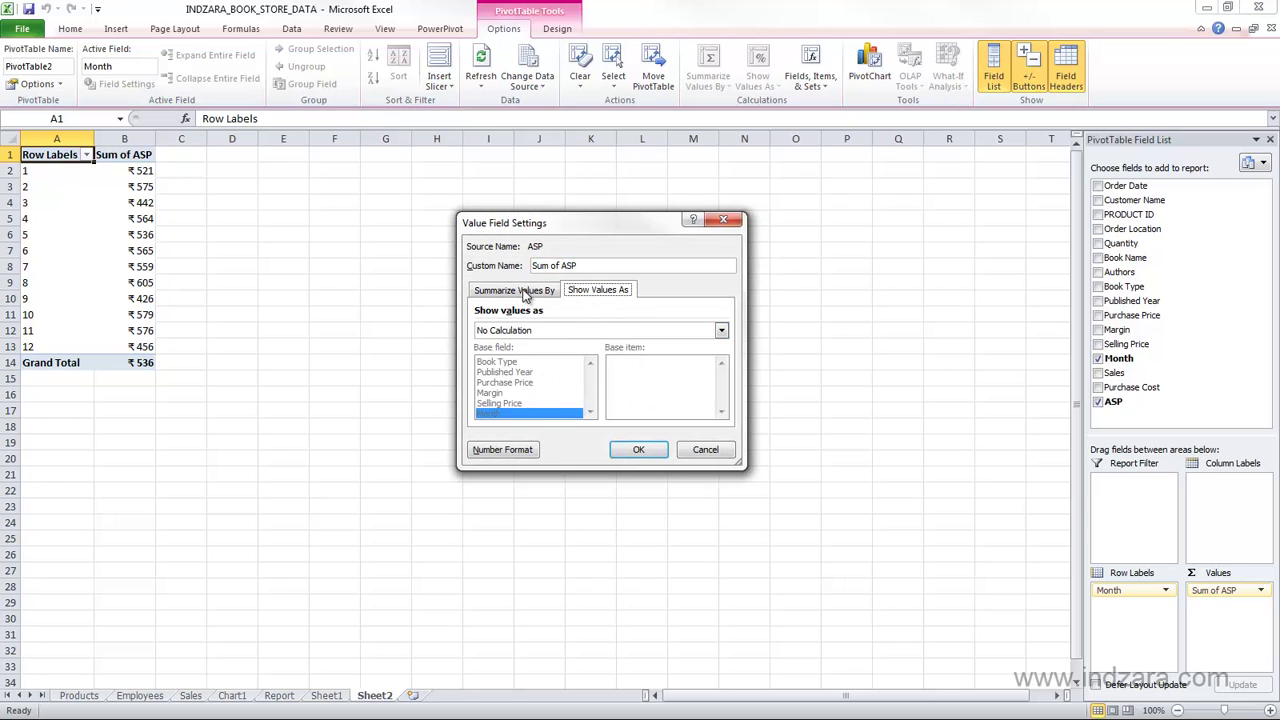
click(522, 290)
click(712, 451)
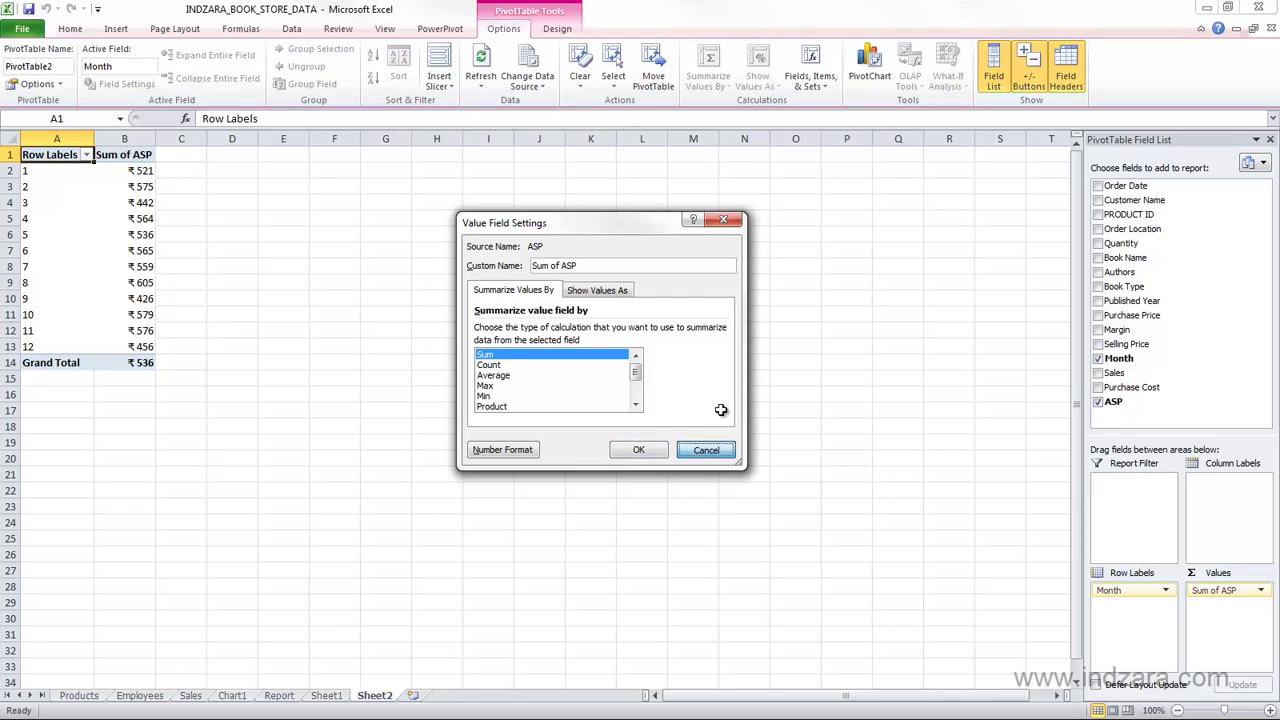
Review the formula of the existing ASP calculated field and the list of available fields without modifying it.
click(816, 90)
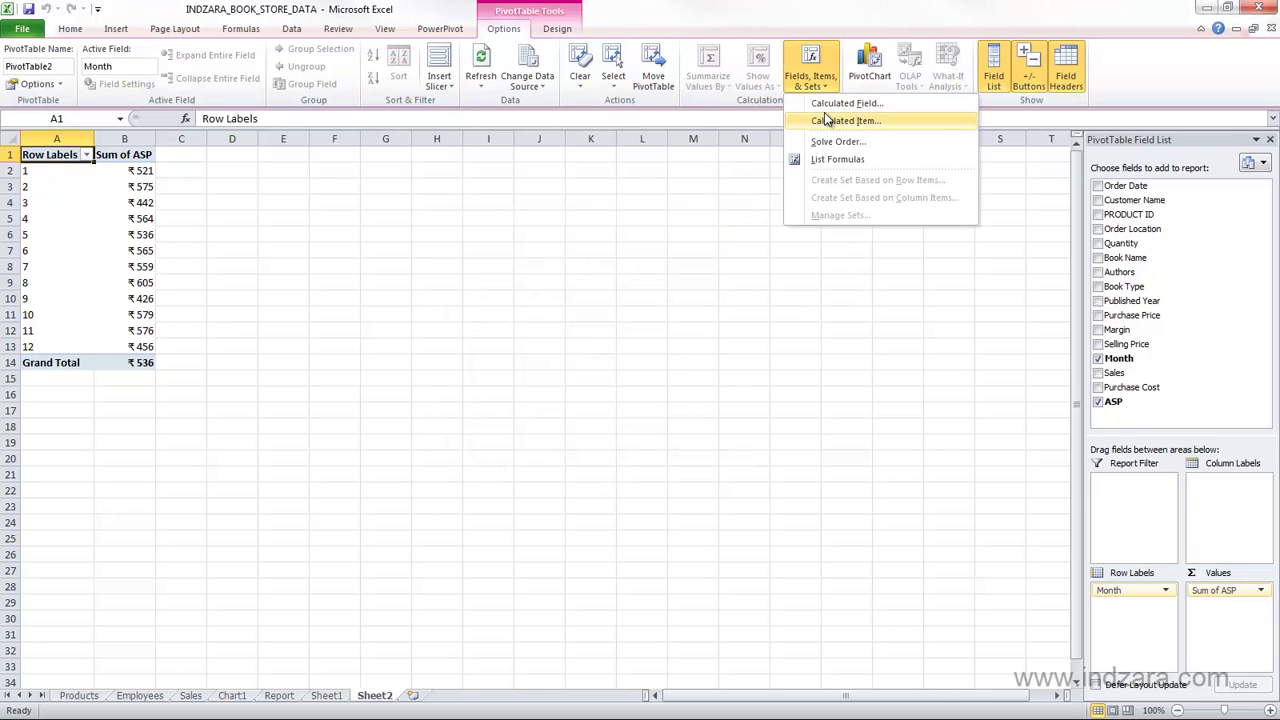
click(828, 106)
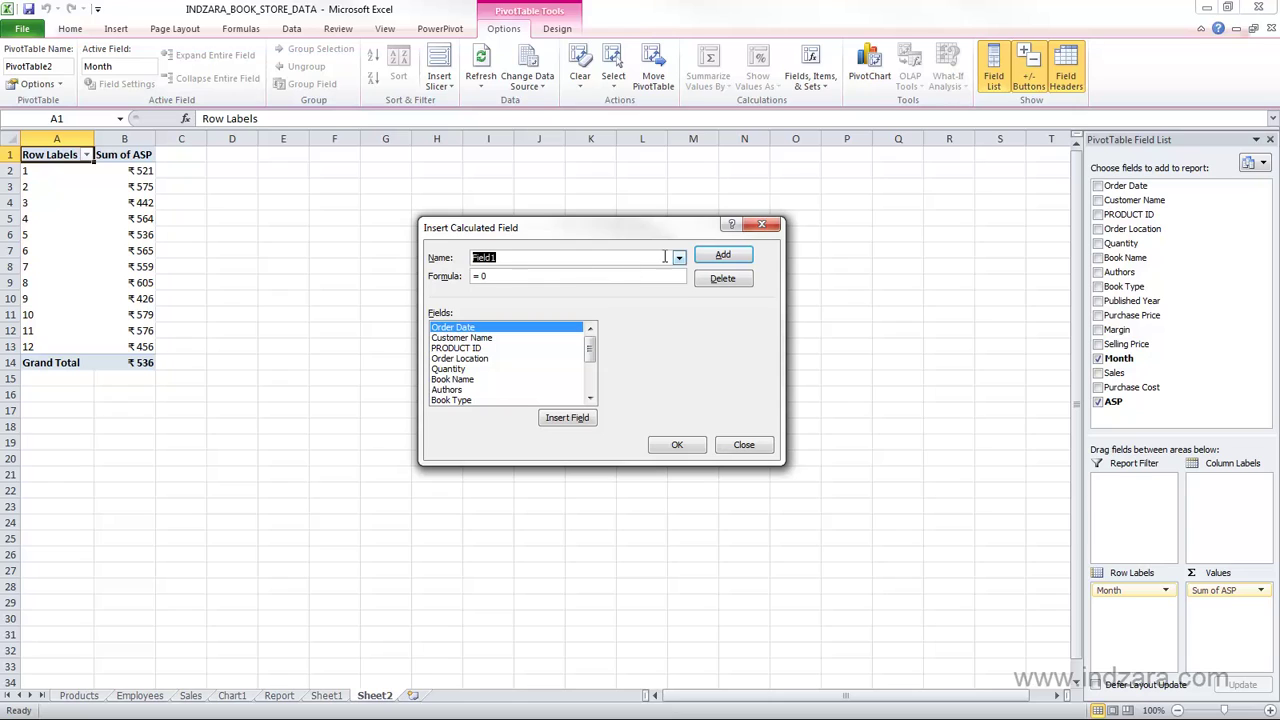
click(678, 258)
click(644, 273)
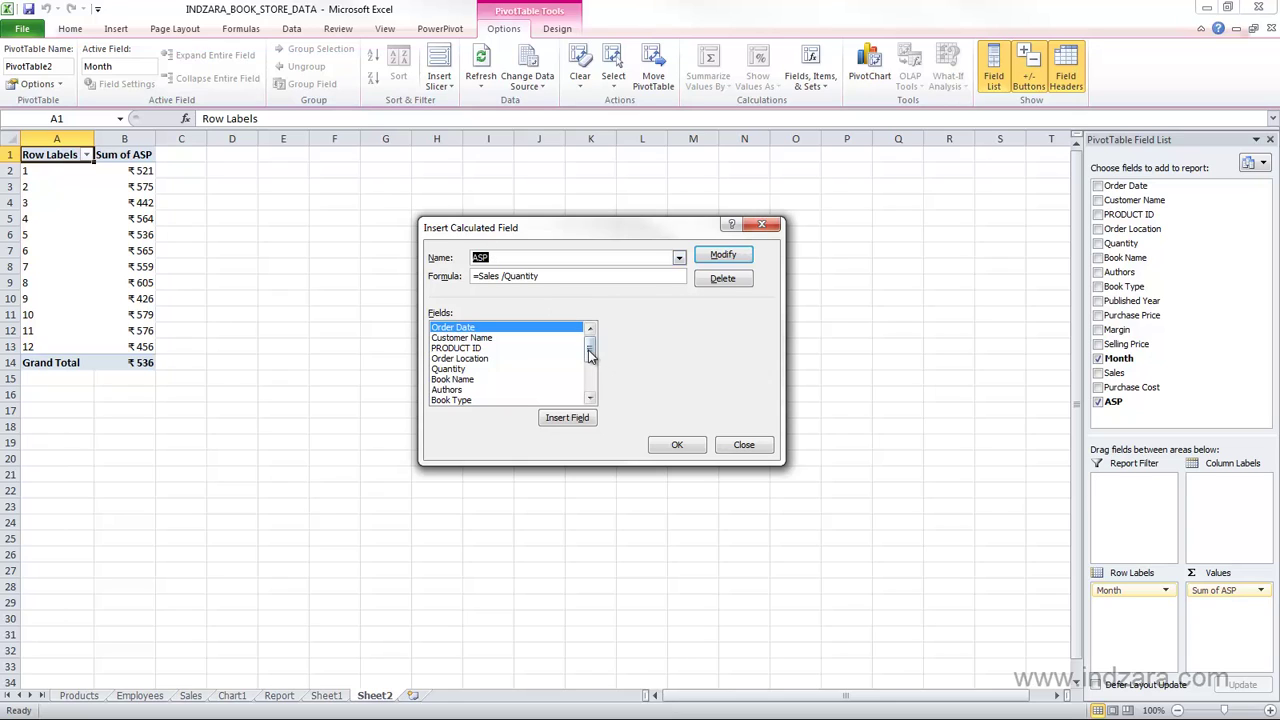
click(590, 398)
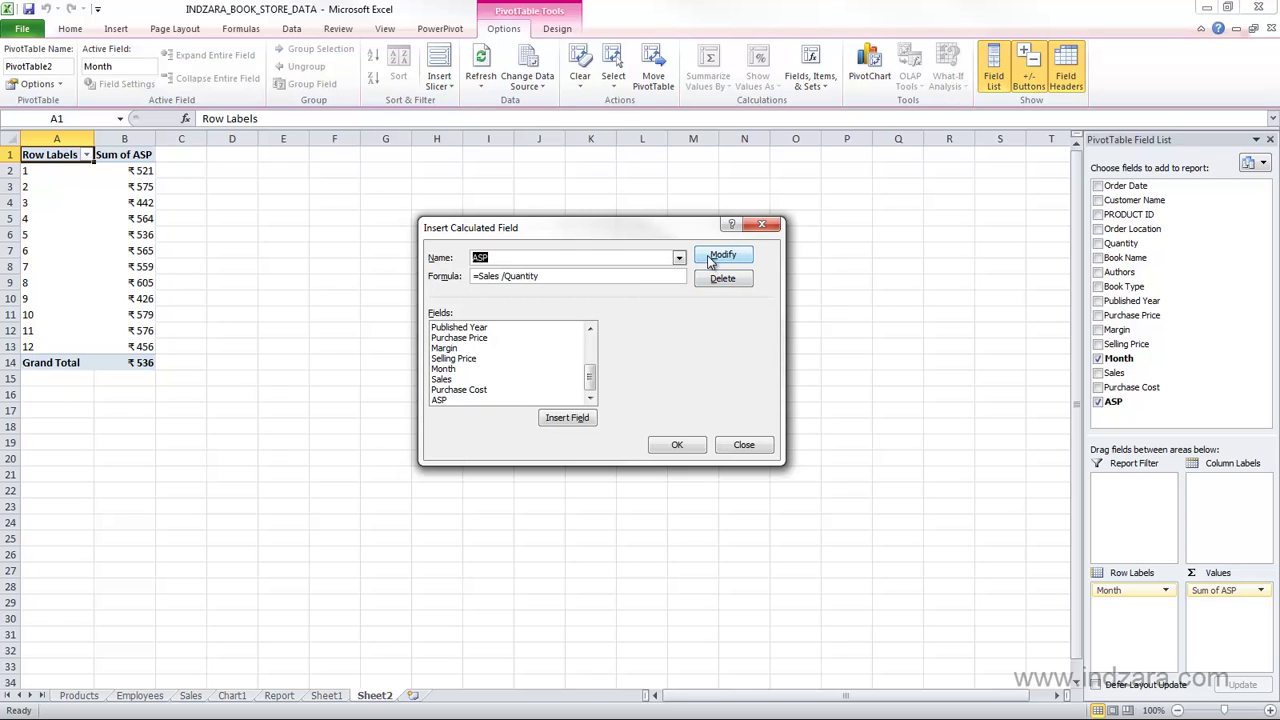
click(740, 446)
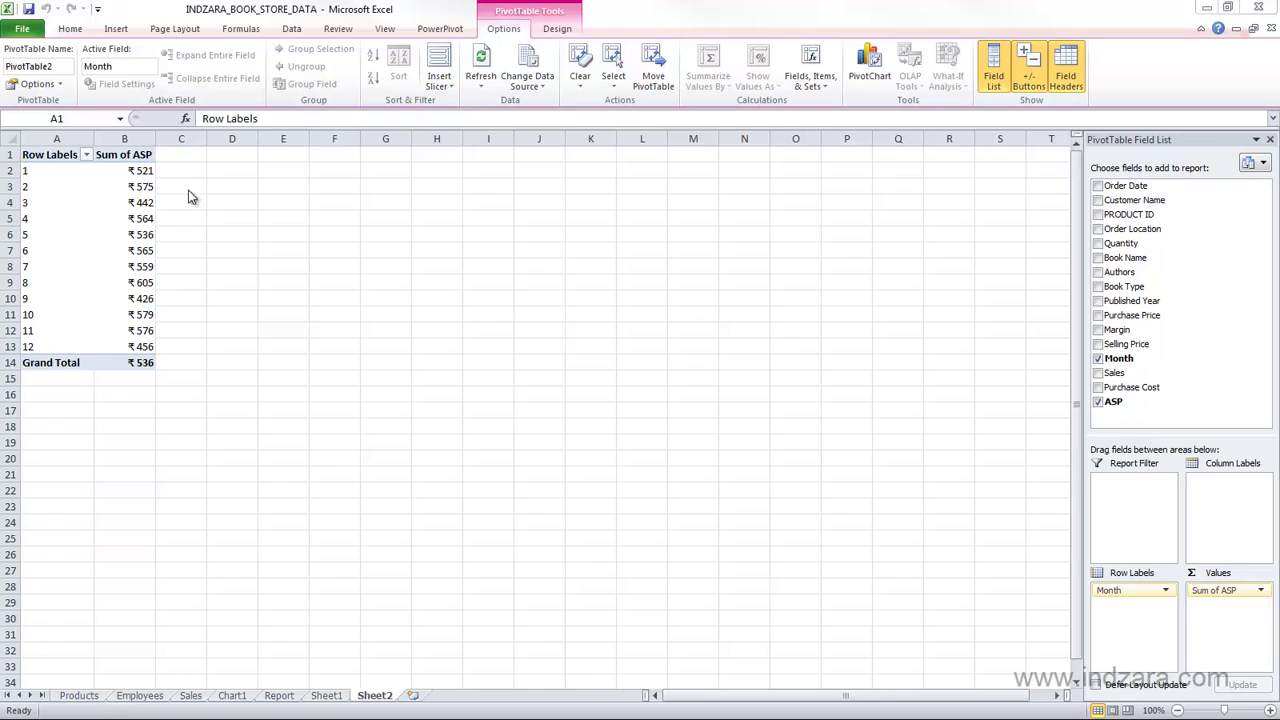
Copy the whole monthly ASP pivot table in A1:B14 and paste it at cell L2 of the same sheet.
drag(52, 157, 117, 362)
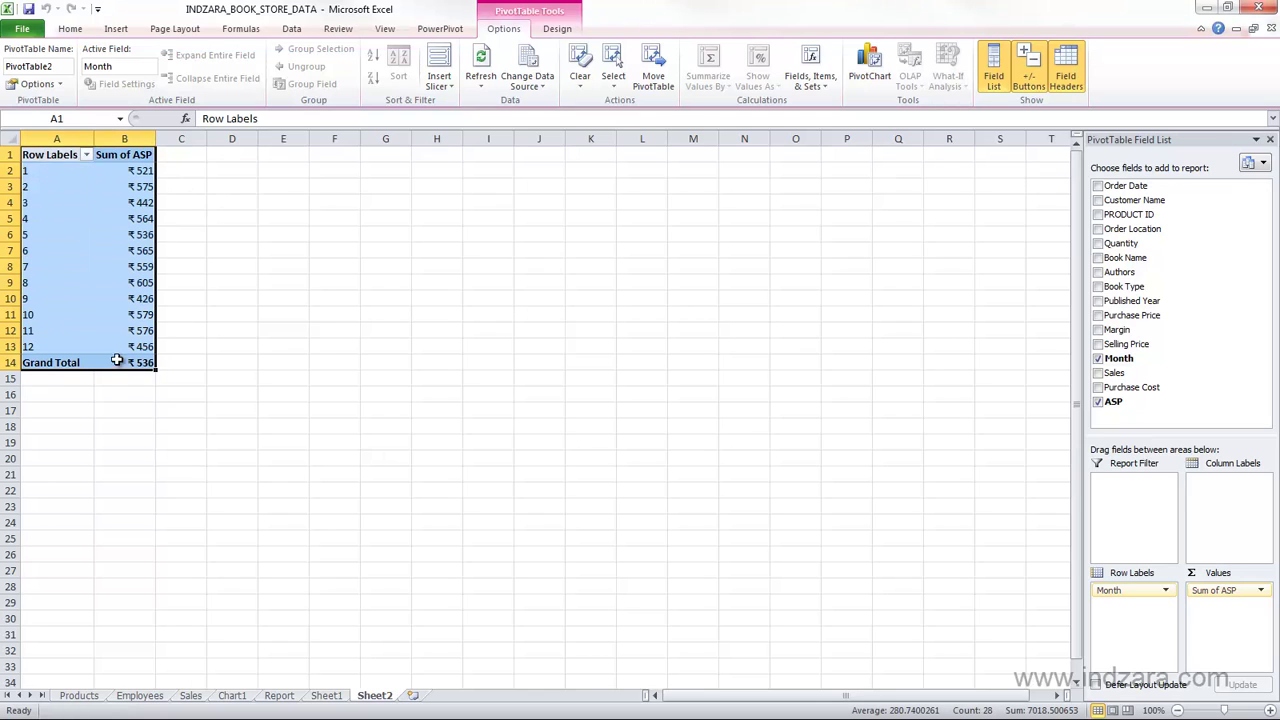
right_click(107, 255)
click(108, 260)
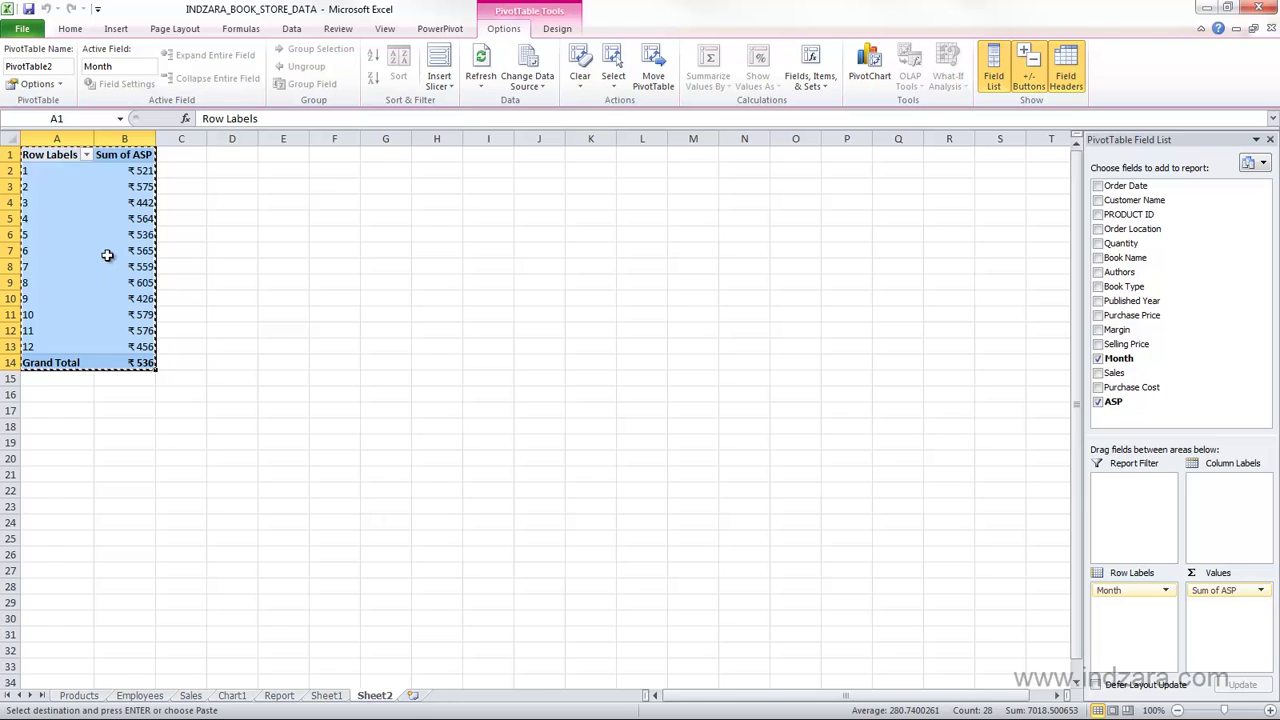
click(621, 170)
key(ctrl+v)
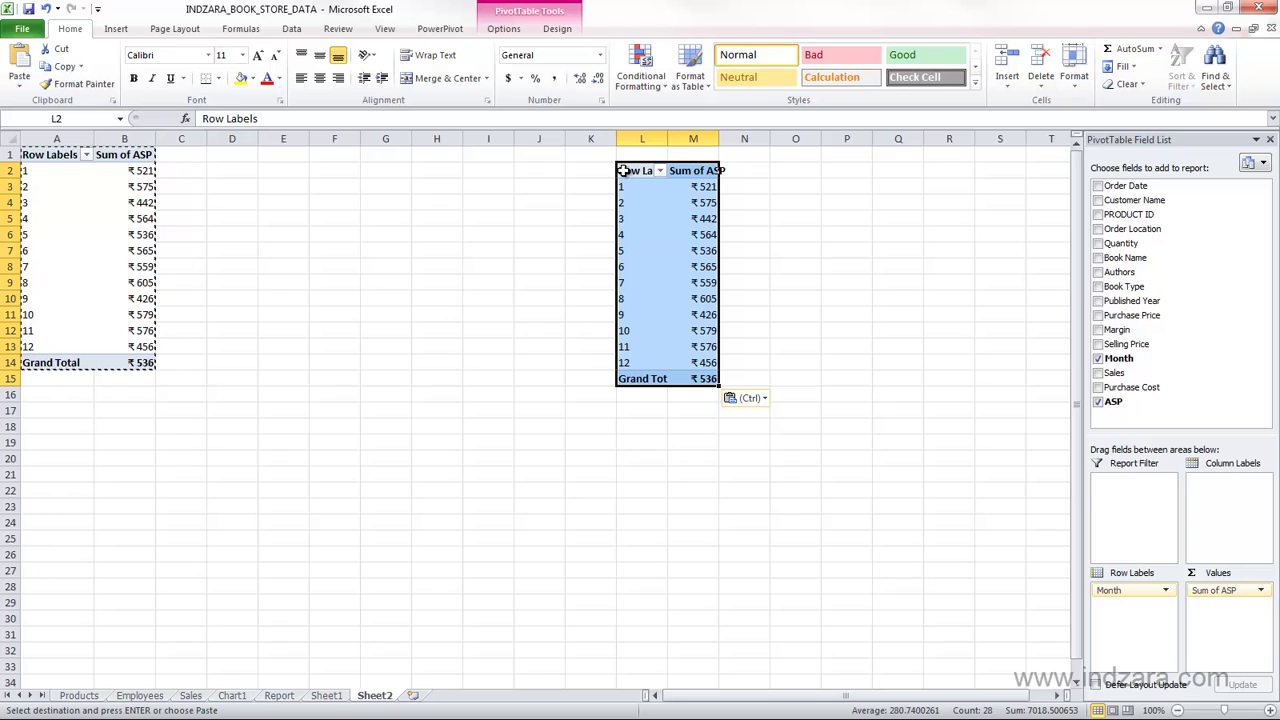
click(680, 266)
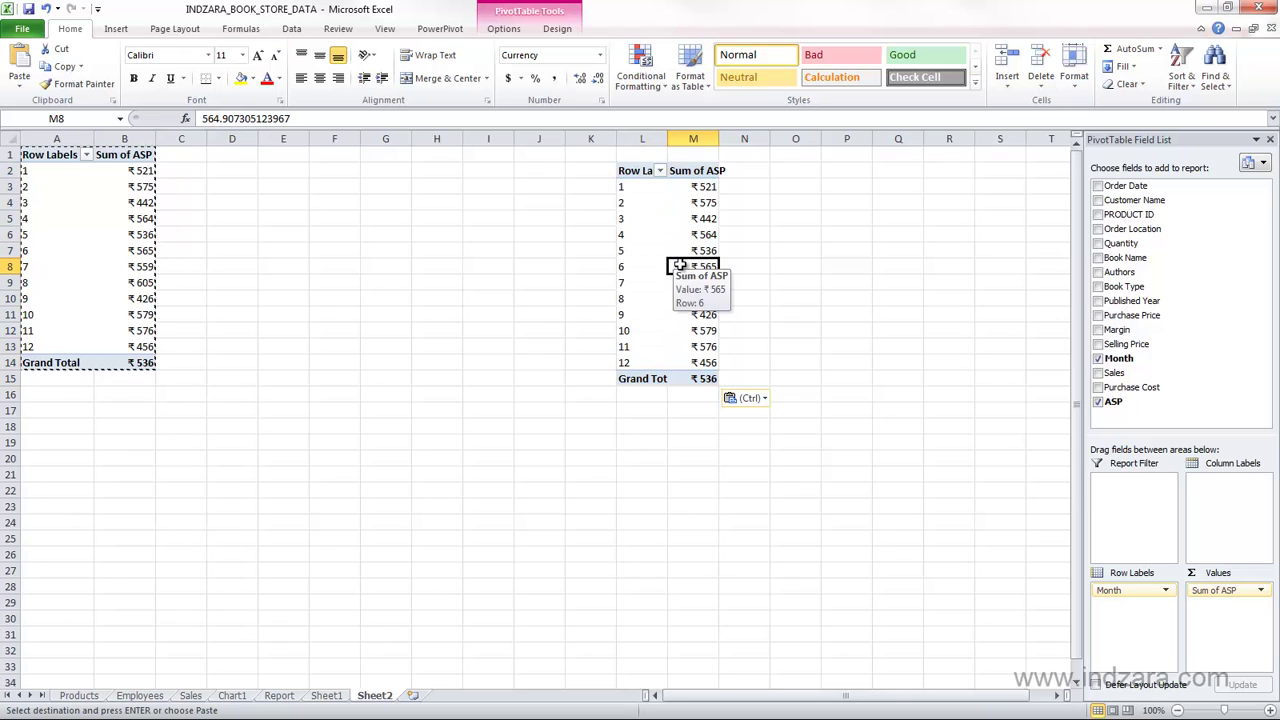